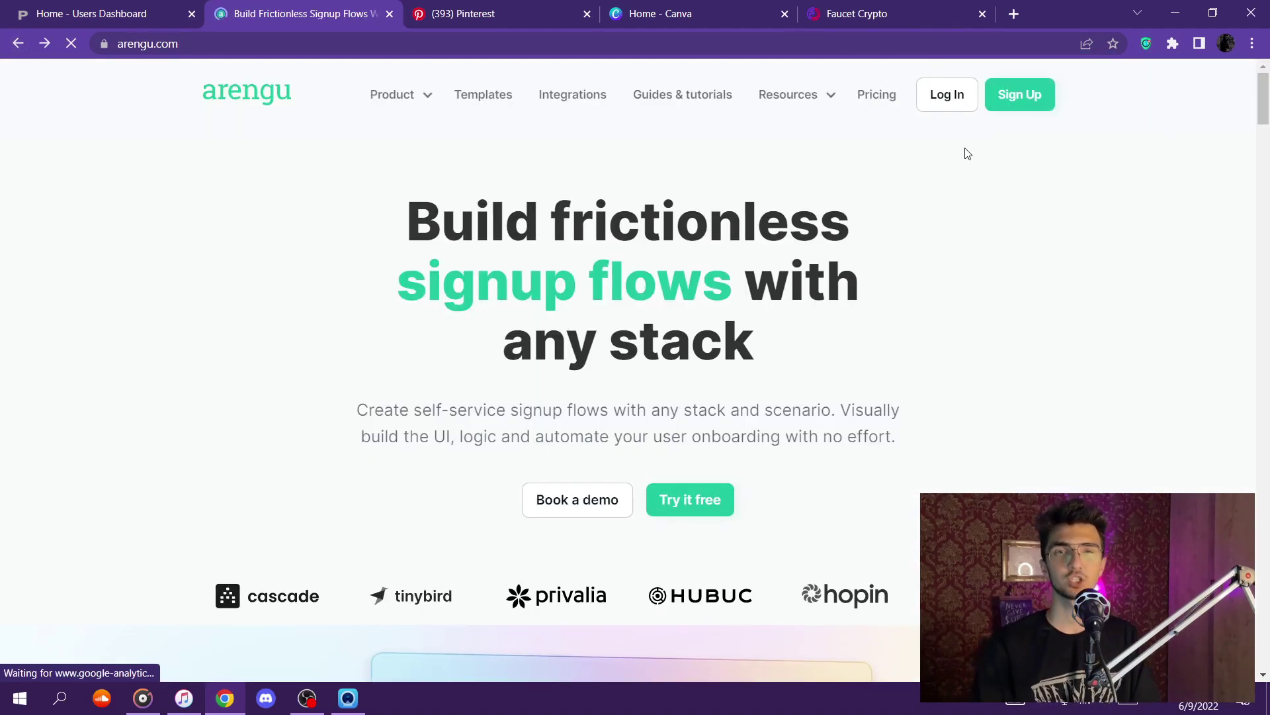
Check the VPN extension's connection status and server location
{"action": "left_click", "coordinate": [1145, 44]}
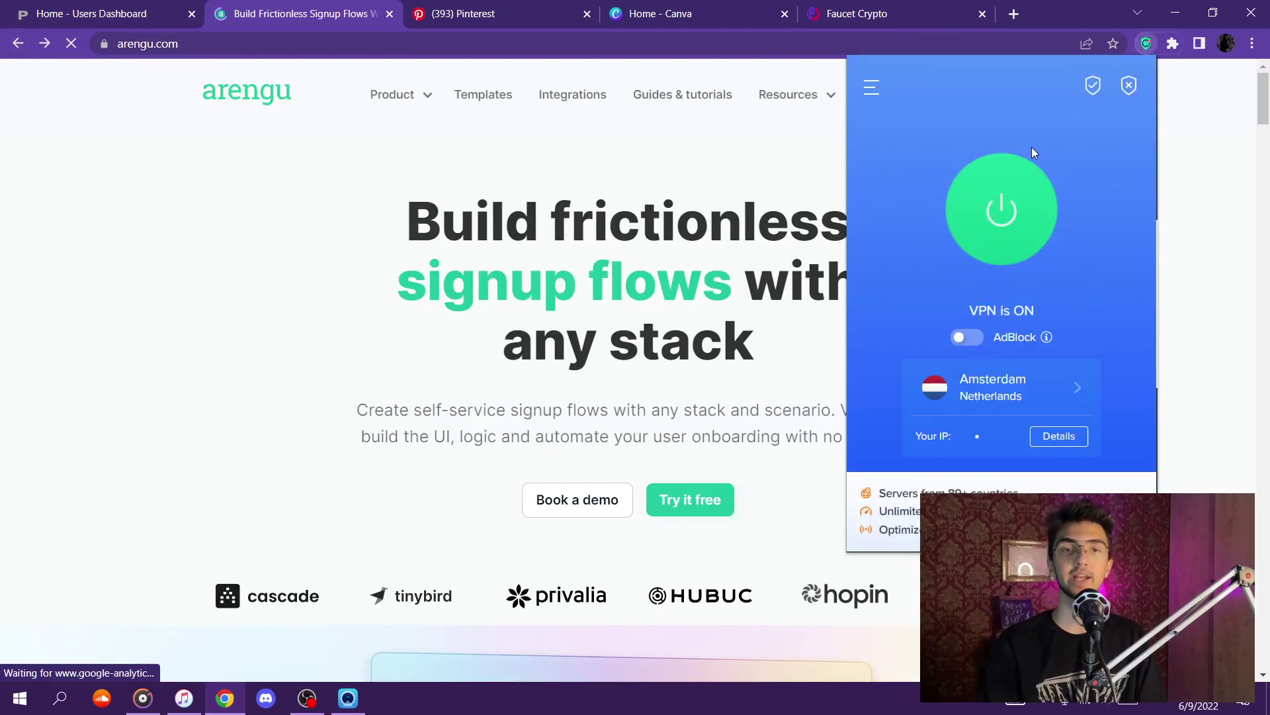
{"action": "left_click", "coordinate": [784, 162]}
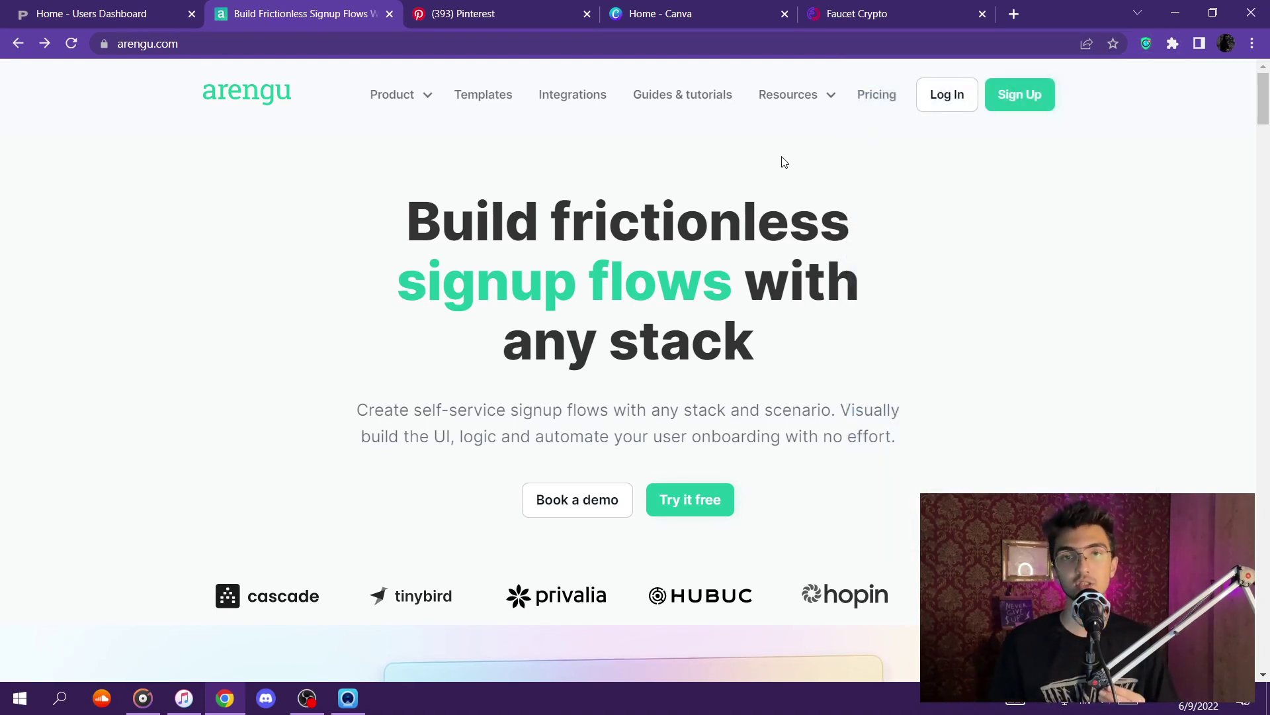
Log in to Arengu from its sign-up page with an existing Google account
{"action": "left_click", "coordinate": [1018, 106]}
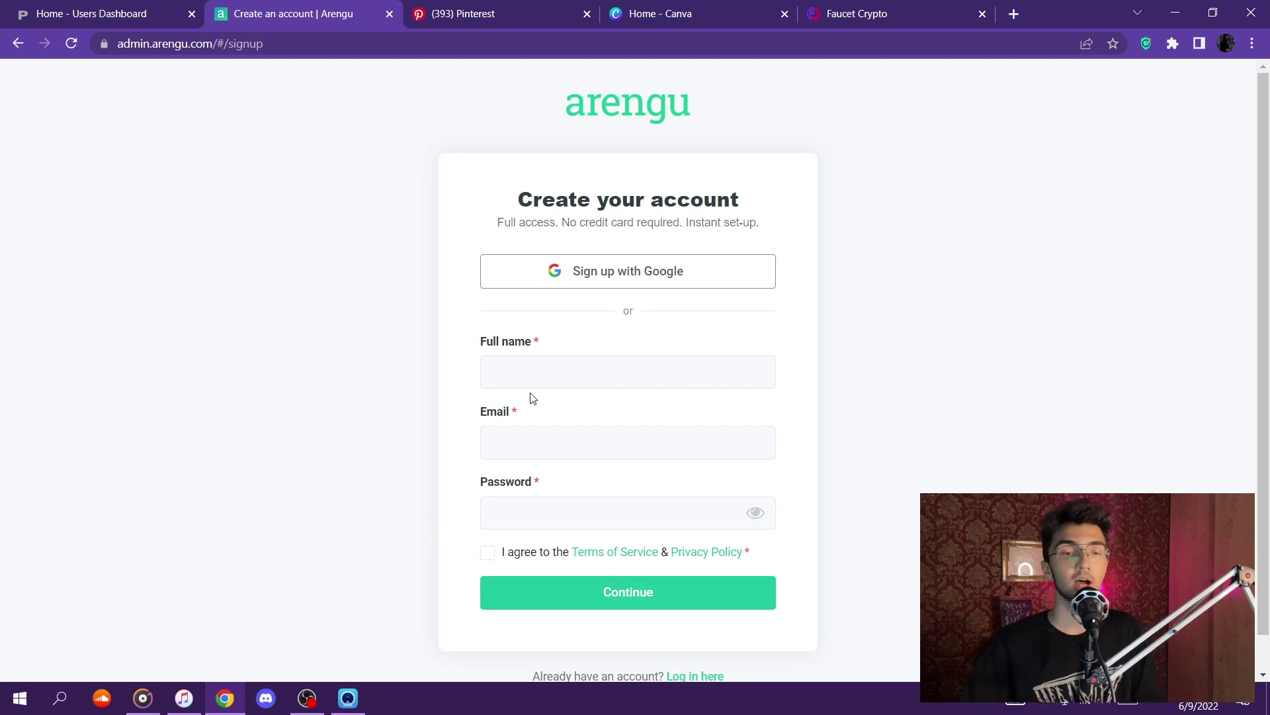
{"action": "scroll", "coordinate": [647, 546], "scroll_direction": "down", "scroll_amount": 1}
{"action": "left_click", "coordinate": [675, 638]}
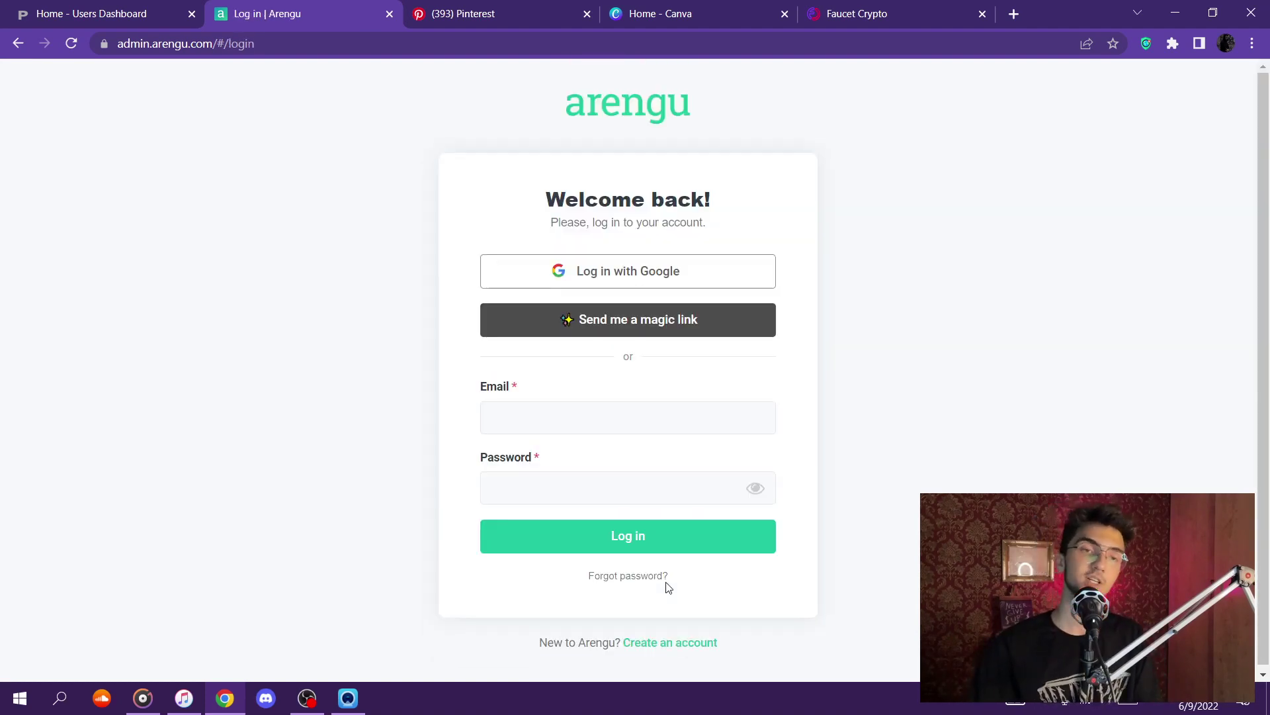
{"action": "left_click", "coordinate": [655, 272]}
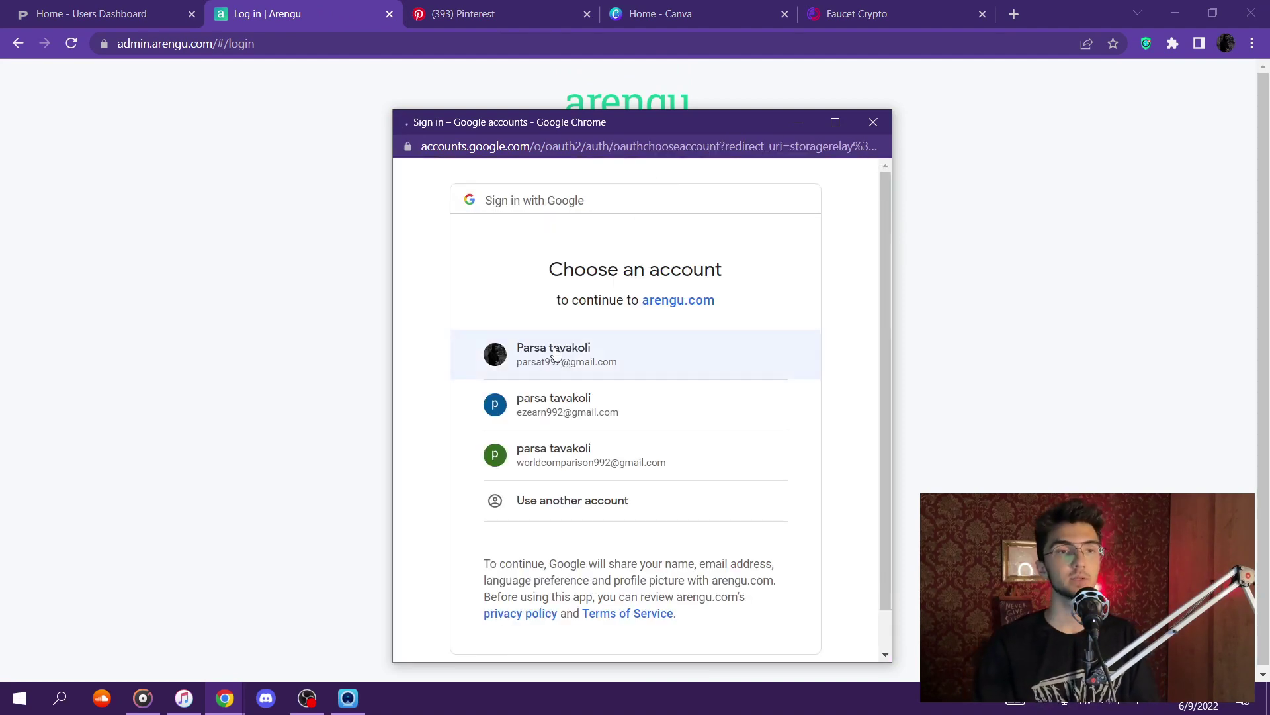
{"action": "left_click", "coordinate": [555, 360]}
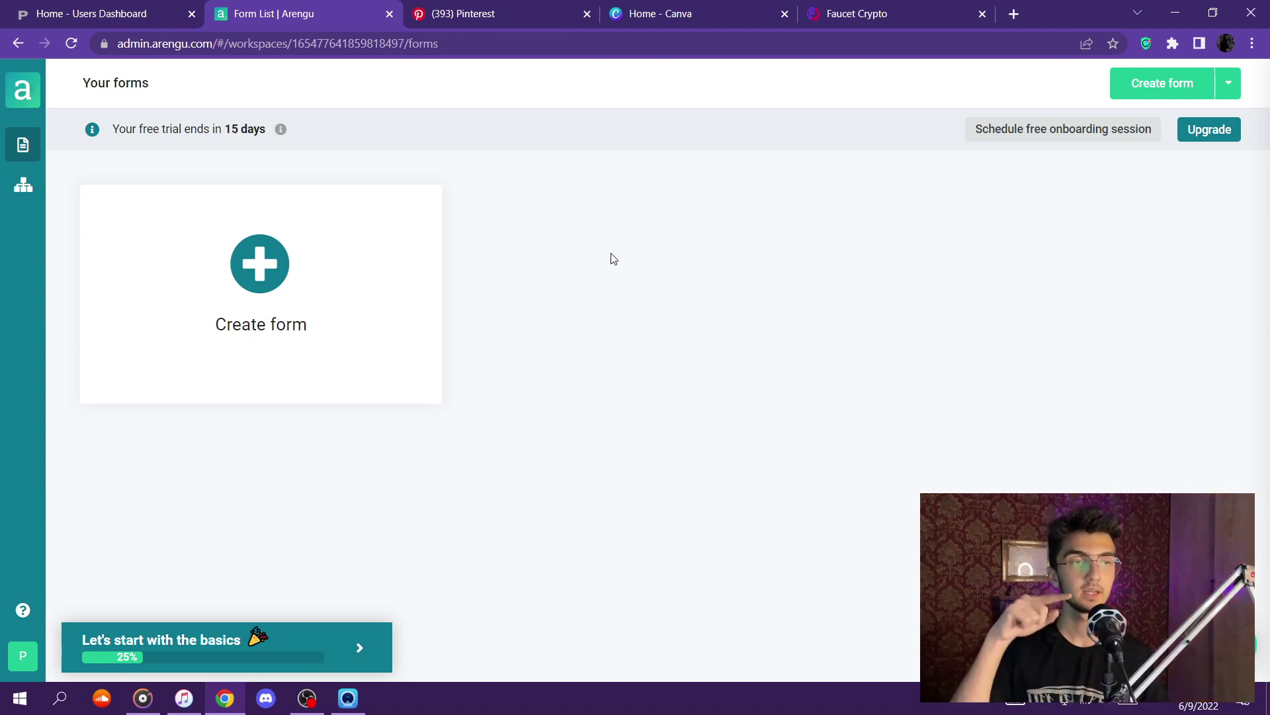
Create a new form from the Blank form template, previewing the Login with email and password template first
{"action": "left_click", "coordinate": [221, 288]}
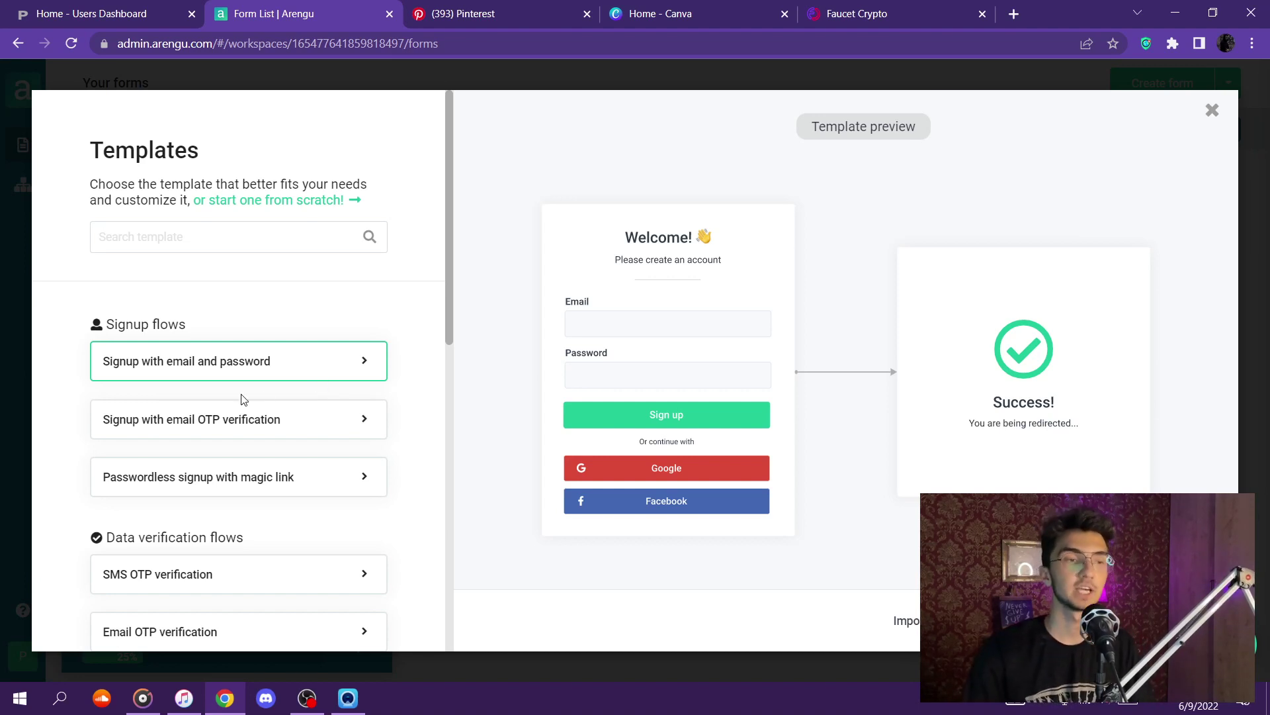
{"action": "scroll", "coordinate": [241, 399], "scroll_direction": "down", "scroll_amount": 5}
{"action": "scroll", "coordinate": [150, 351], "scroll_direction": "down", "scroll_amount": 2}
{"action": "scroll", "coordinate": [166, 328], "scroll_direction": "up", "scroll_amount": 1}
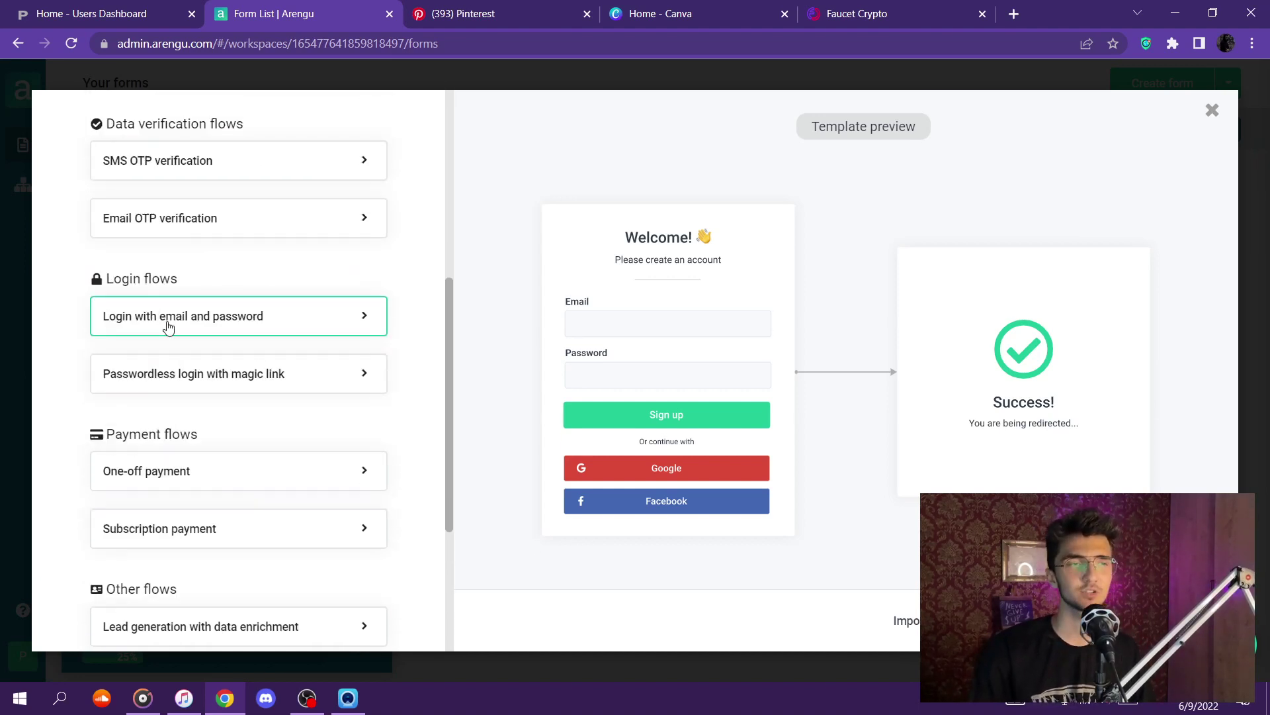
{"action": "left_click", "coordinate": [168, 327]}
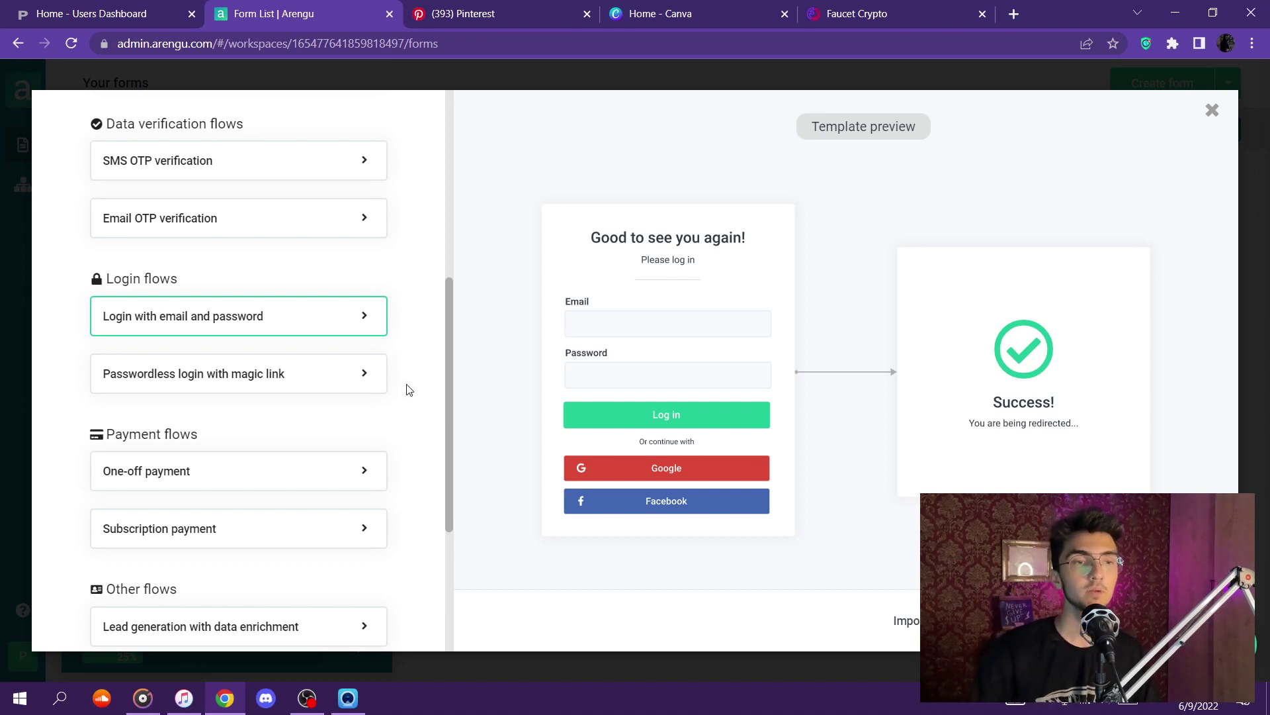
{"action": "scroll", "coordinate": [404, 397], "scroll_direction": "down", "scroll_amount": 4}
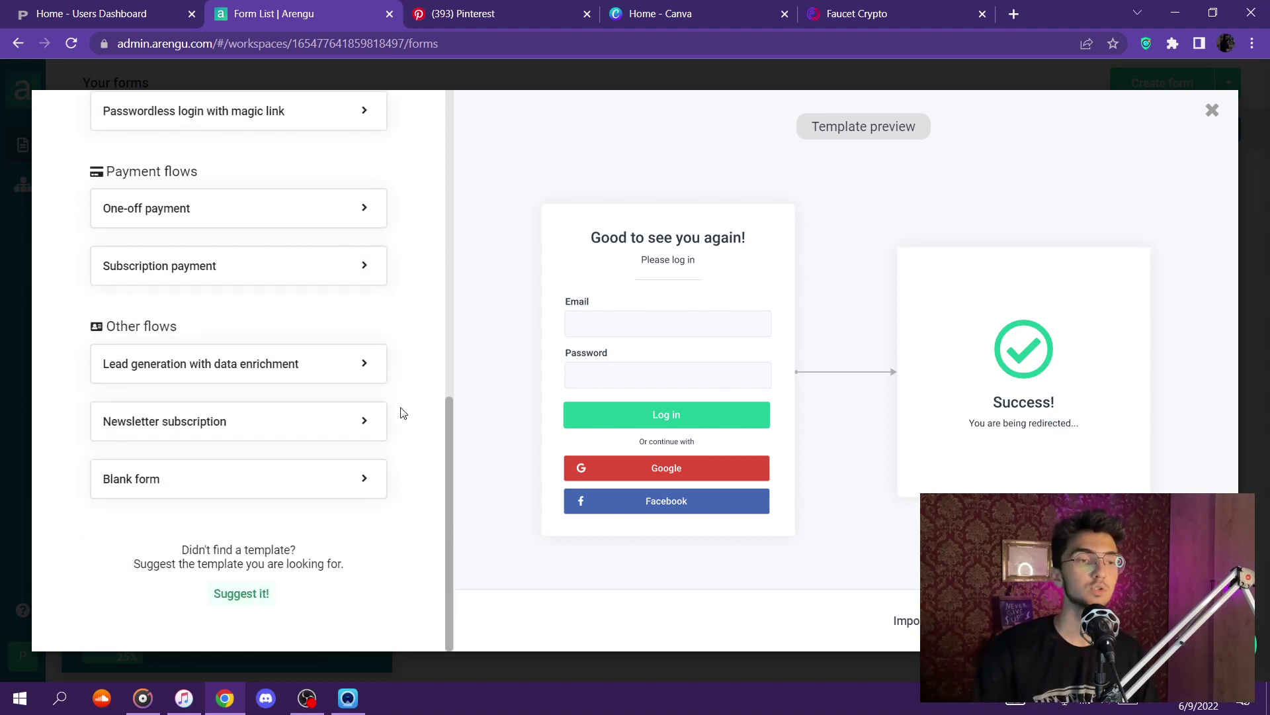
{"action": "left_click", "coordinate": [163, 493]}
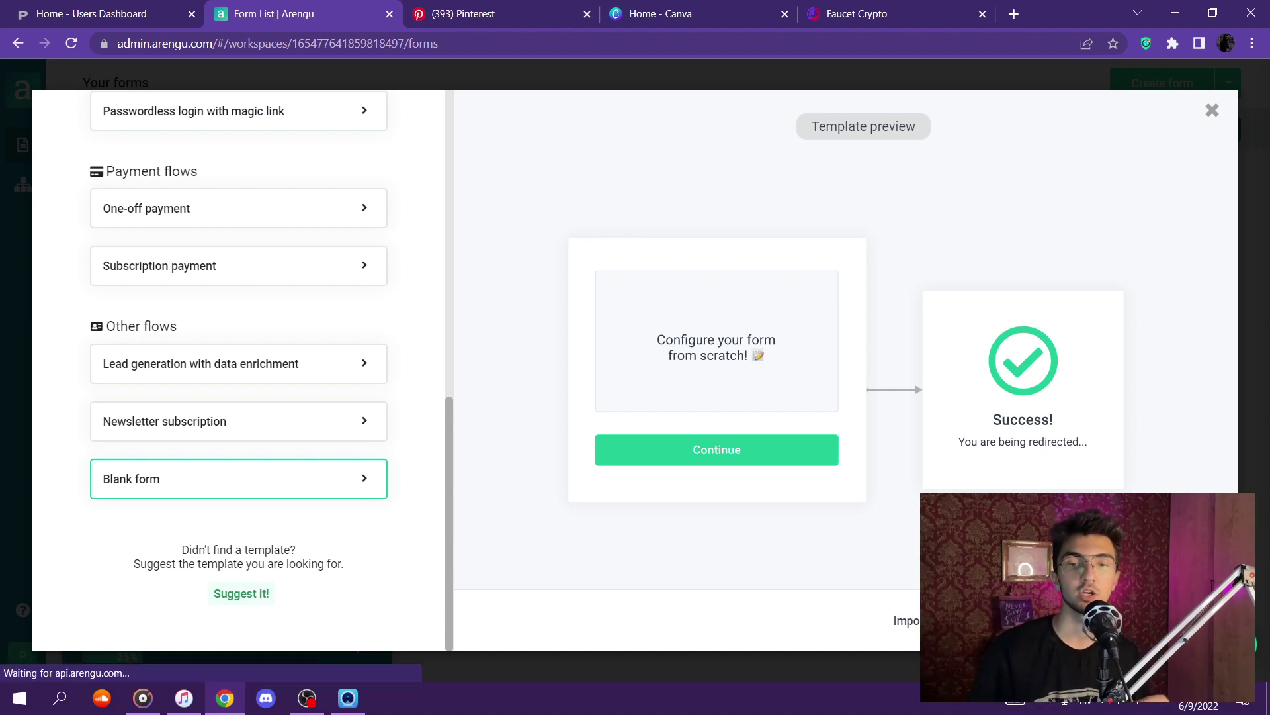
{"action": "left_click", "coordinate": [966, 620]}
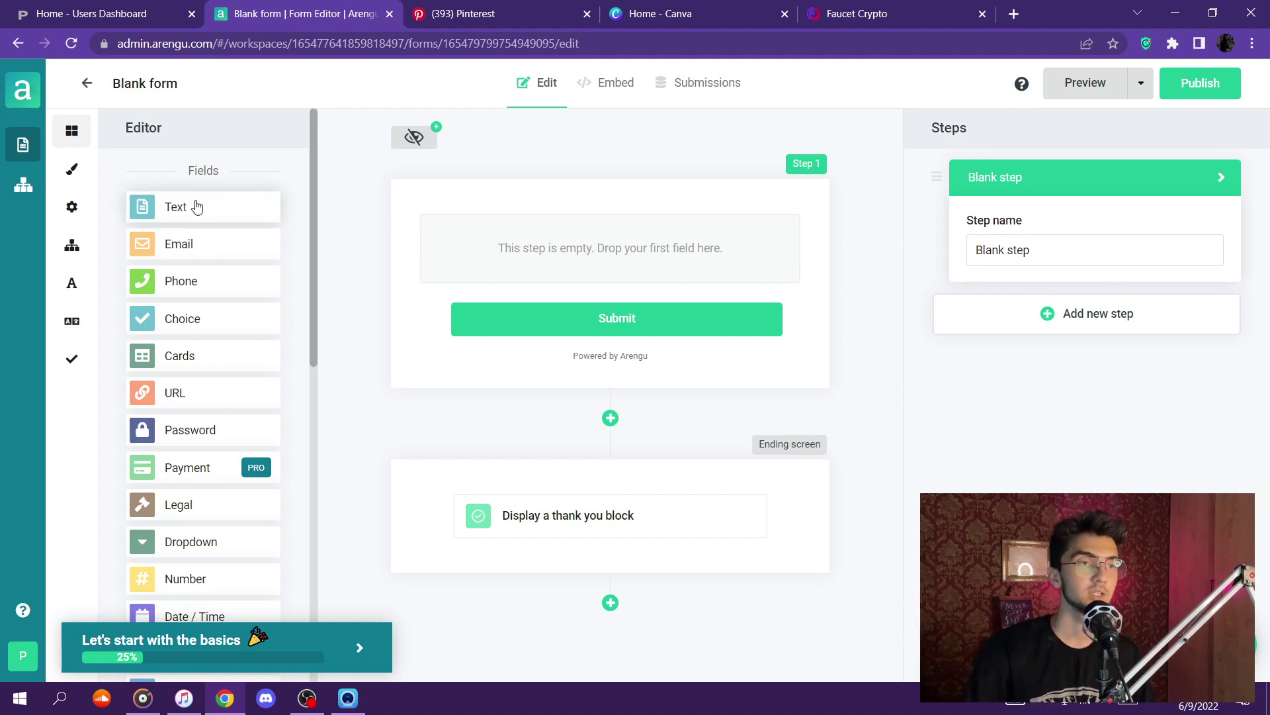
Add a Text field to the form's first step and label it "what is your name?"
{"action": "scroll", "coordinate": [192, 211], "scroll_direction": "down", "scroll_amount": 10}
{"action": "scroll", "coordinate": [191, 215], "scroll_direction": "up", "scroll_amount": 10}
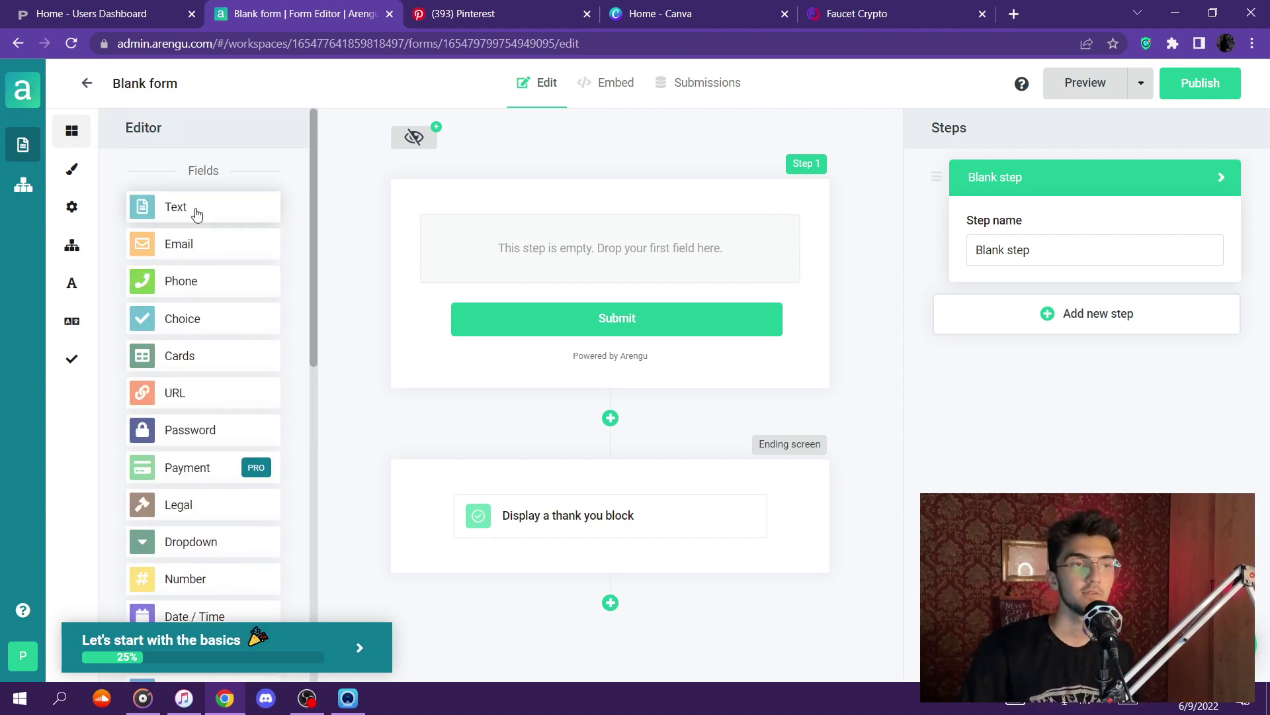
{"action": "left_click_drag", "start_coordinate": [190, 213], "coordinate": [516, 265]}
{"action": "double_click", "coordinate": [463, 217]}
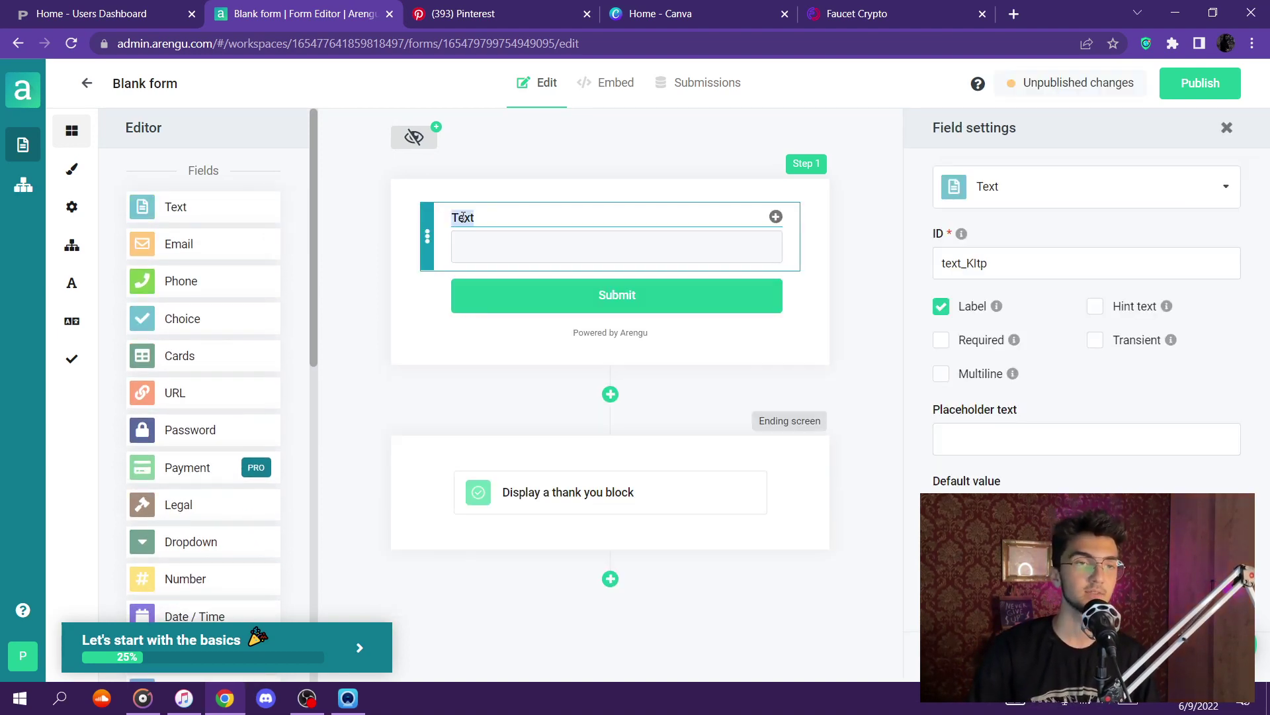
{"action": "key", "text": "BackSpace"}
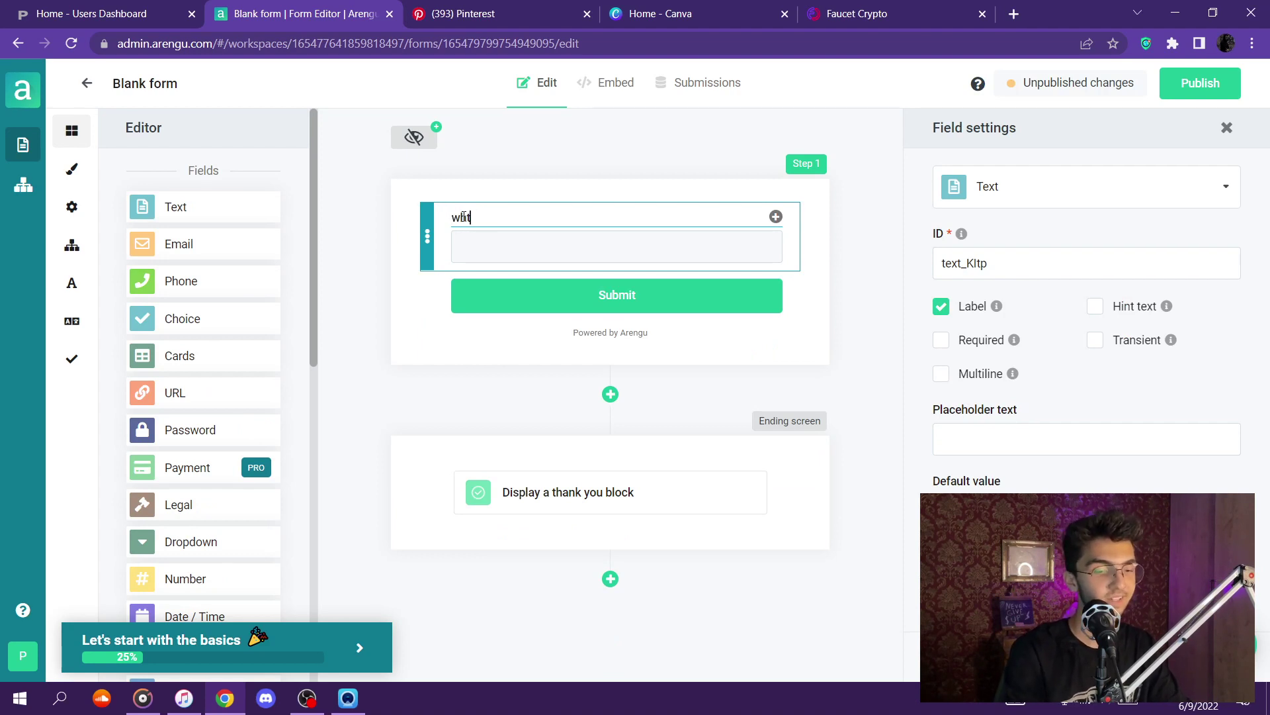
{"action": "key", "text": "BackSpace"}
{"action": "key", "text": "BackSpace"}
{"action": "type", "text": "a"}
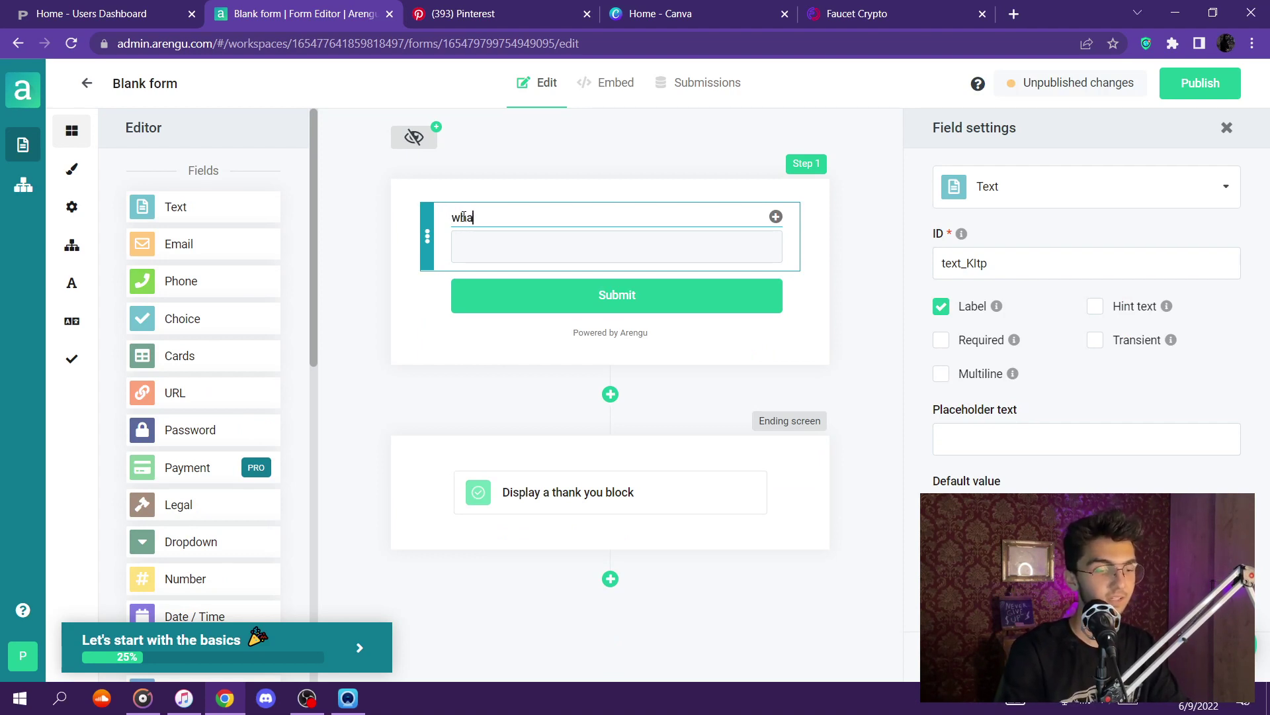
{"action": "type", "text": "t is yout"}
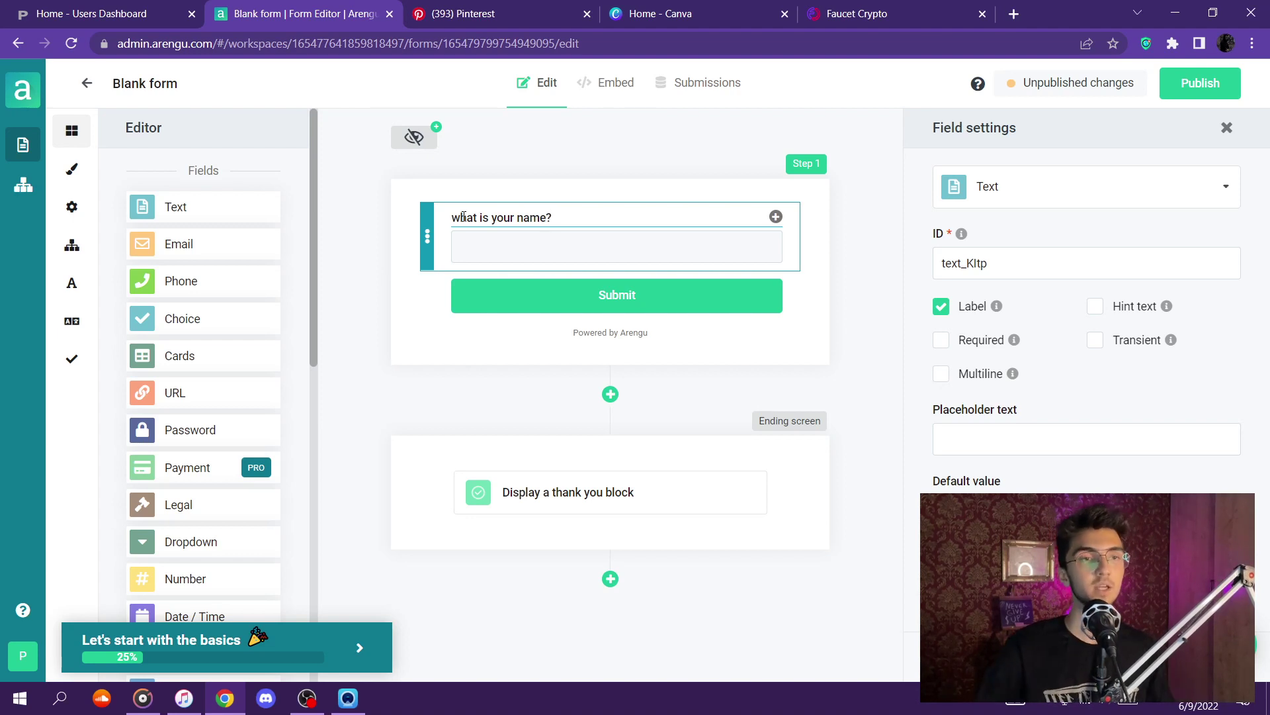
{"action": "left_click", "coordinate": [397, 252]}
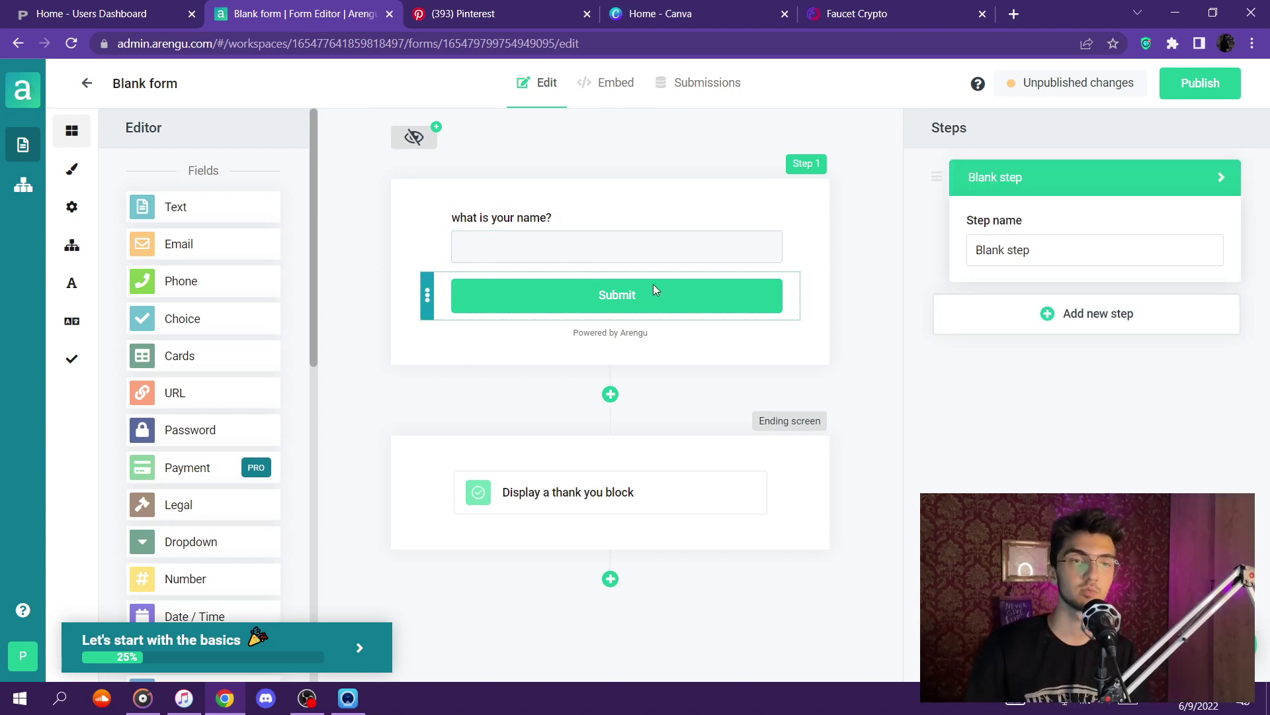
Add a second form step directly after the name question
{"action": "left_click", "coordinate": [610, 395]}
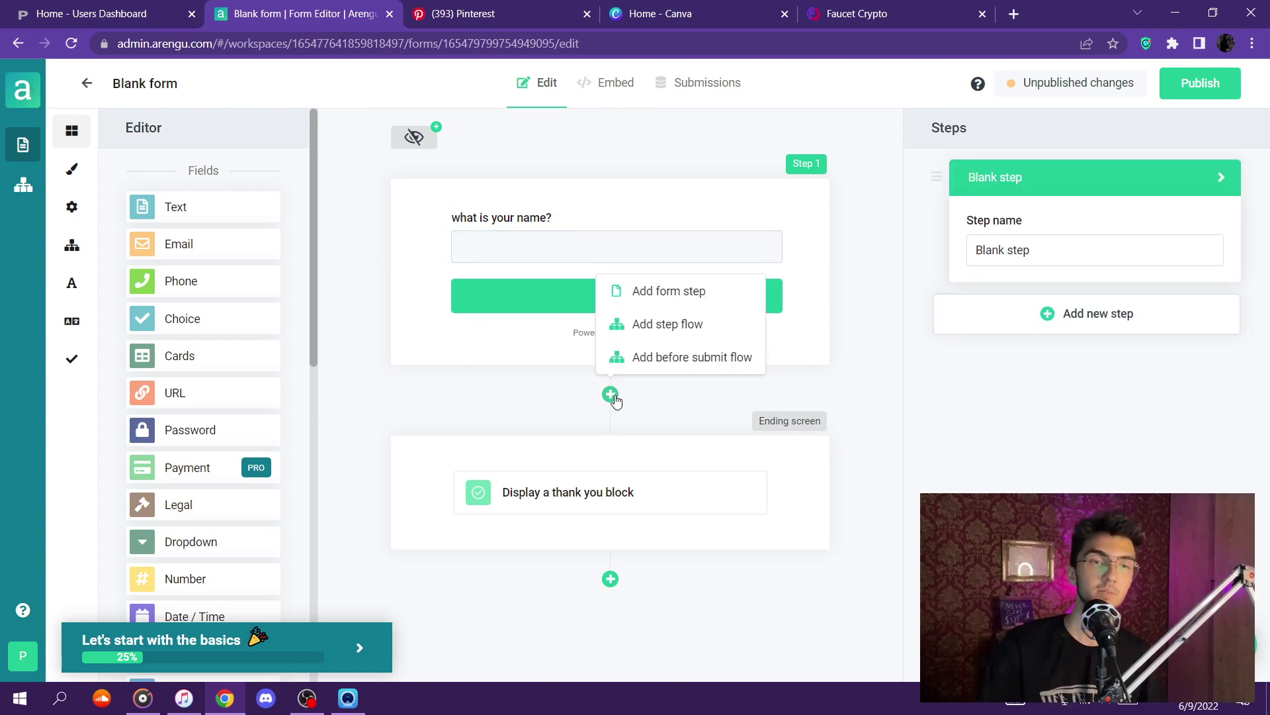
{"action": "left_click", "coordinate": [629, 294]}
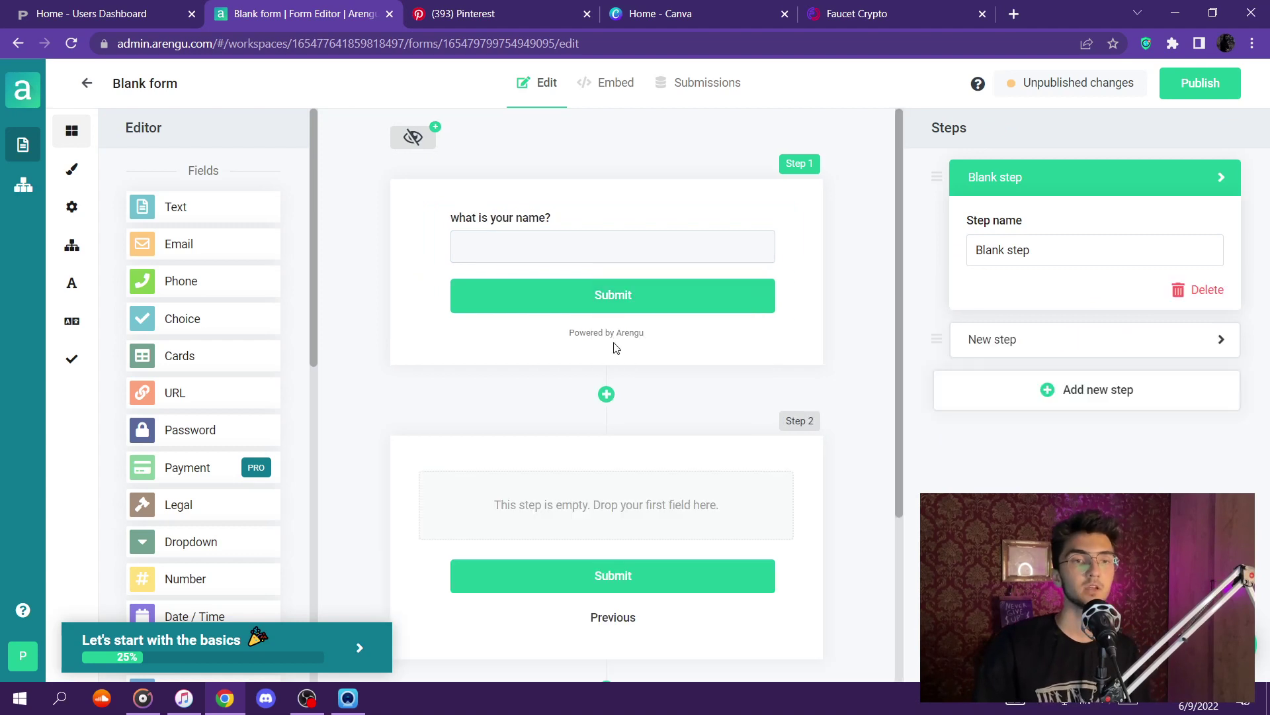
{"action": "left_click", "coordinate": [606, 395]}
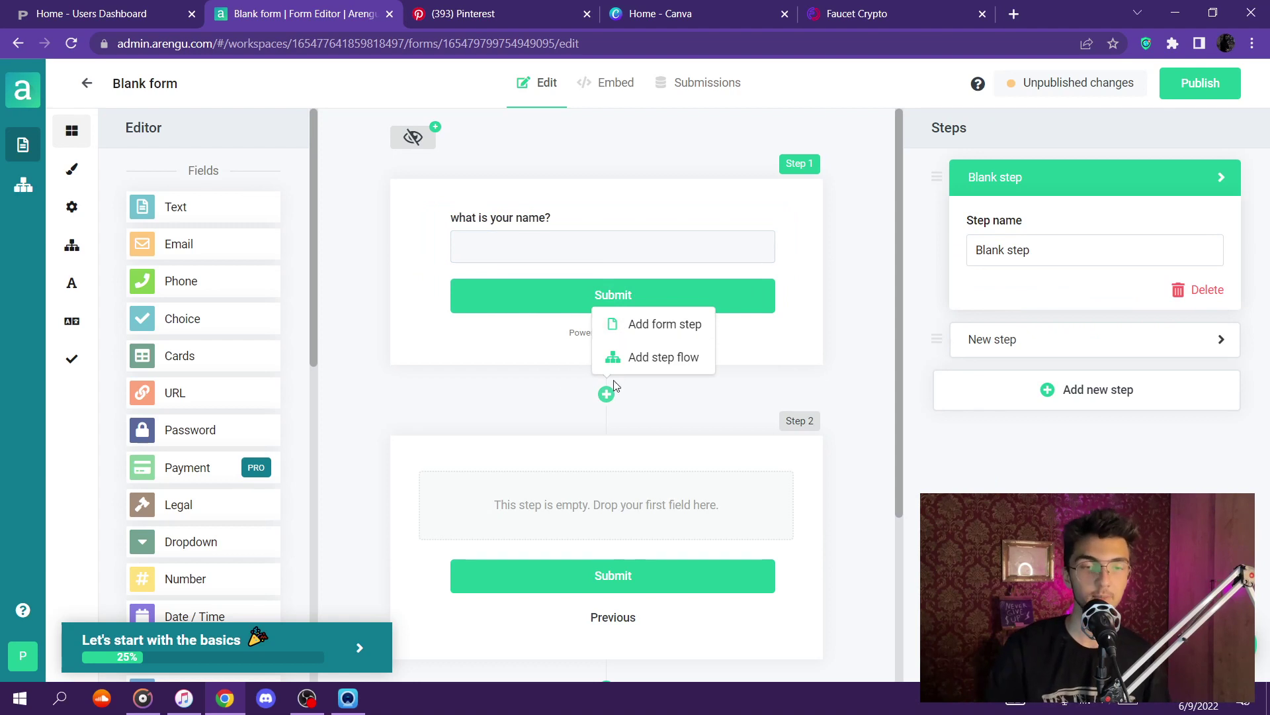
{"action": "scroll", "coordinate": [549, 499], "scroll_direction": "down", "scroll_amount": 2}
{"action": "scroll", "coordinate": [550, 506], "scroll_direction": "up", "scroll_amount": 2}
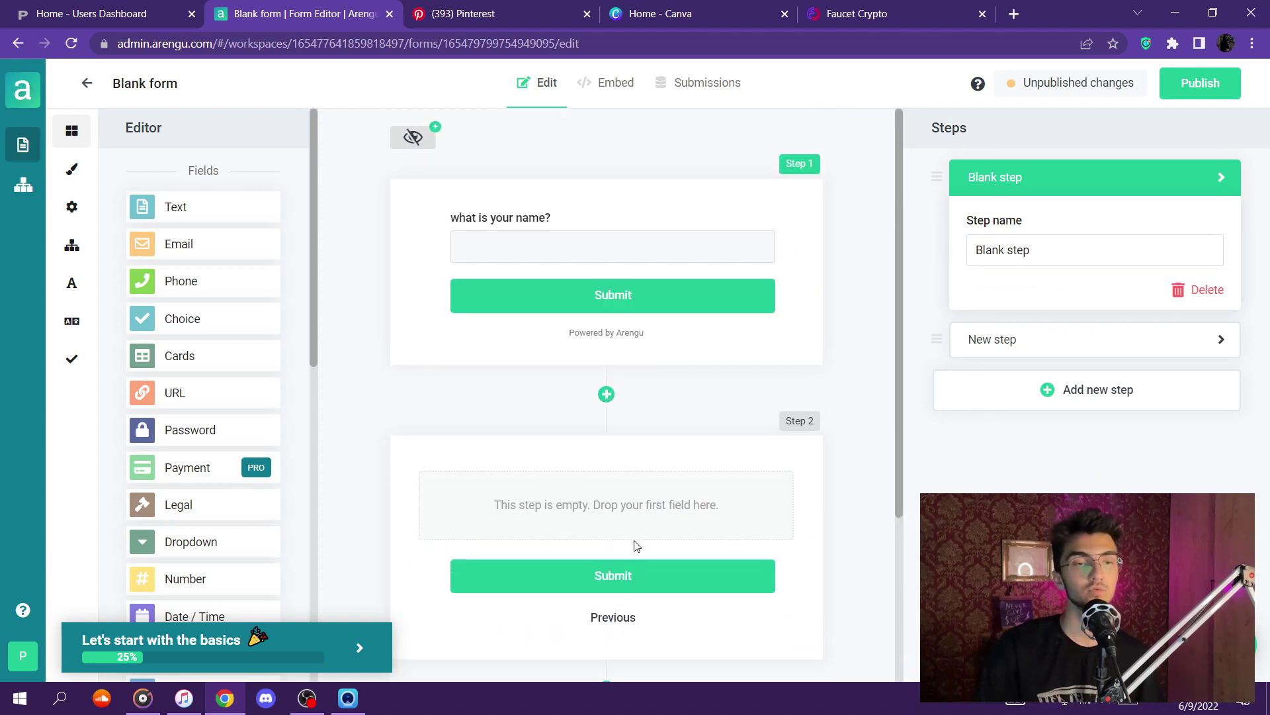
Place a Text field in Step 2 and label it "what is your lastname?"
{"action": "left_click_drag", "start_coordinate": [149, 206], "coordinate": [670, 500]}
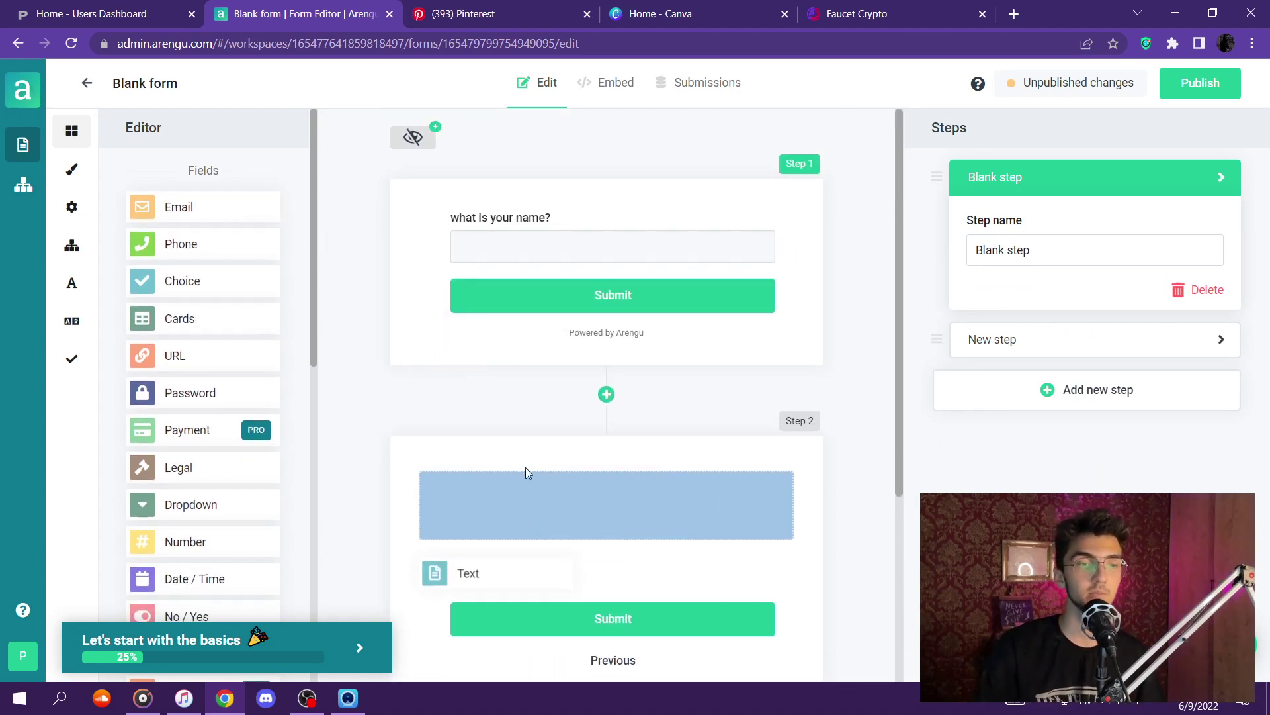
{"action": "double_click", "coordinate": [458, 475]}
{"action": "key", "text": "BackSpace"}
{"action": "type", "text": "wh"}
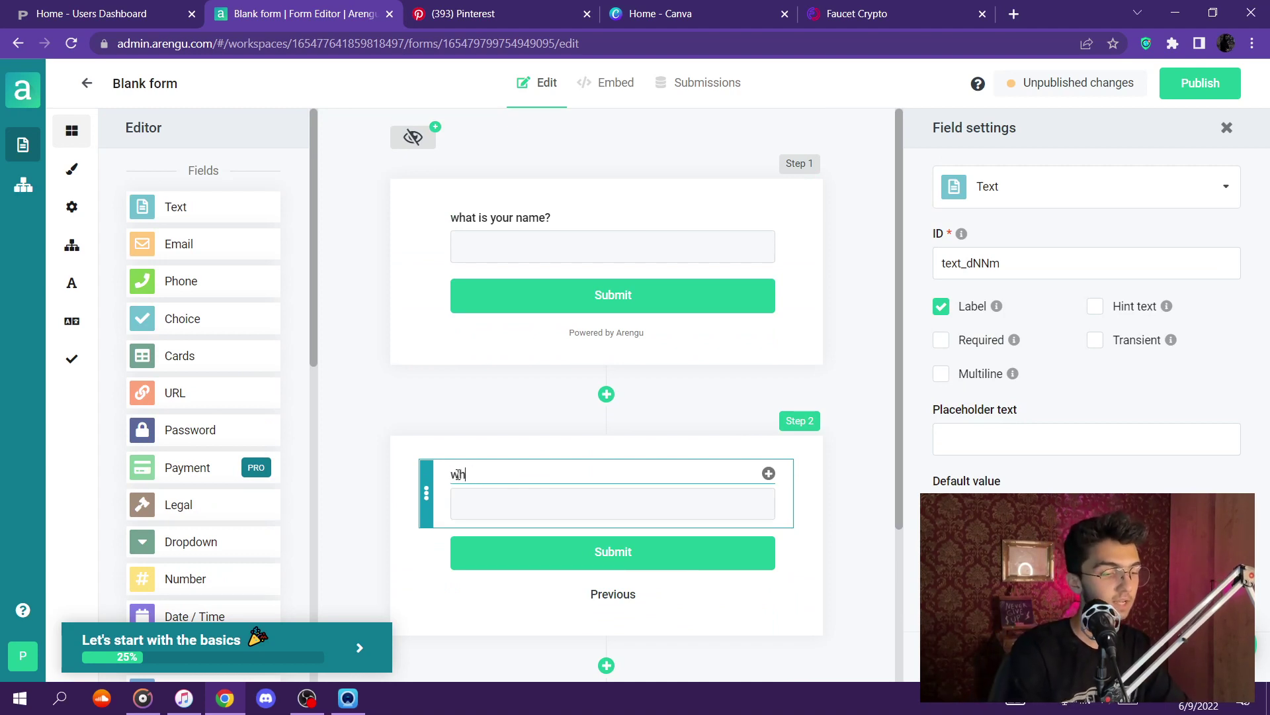
{"action": "type", "text": "at is yout"}
{"action": "key", "text": "BackSpace"}
{"action": "type", "text": "r lastname?"}
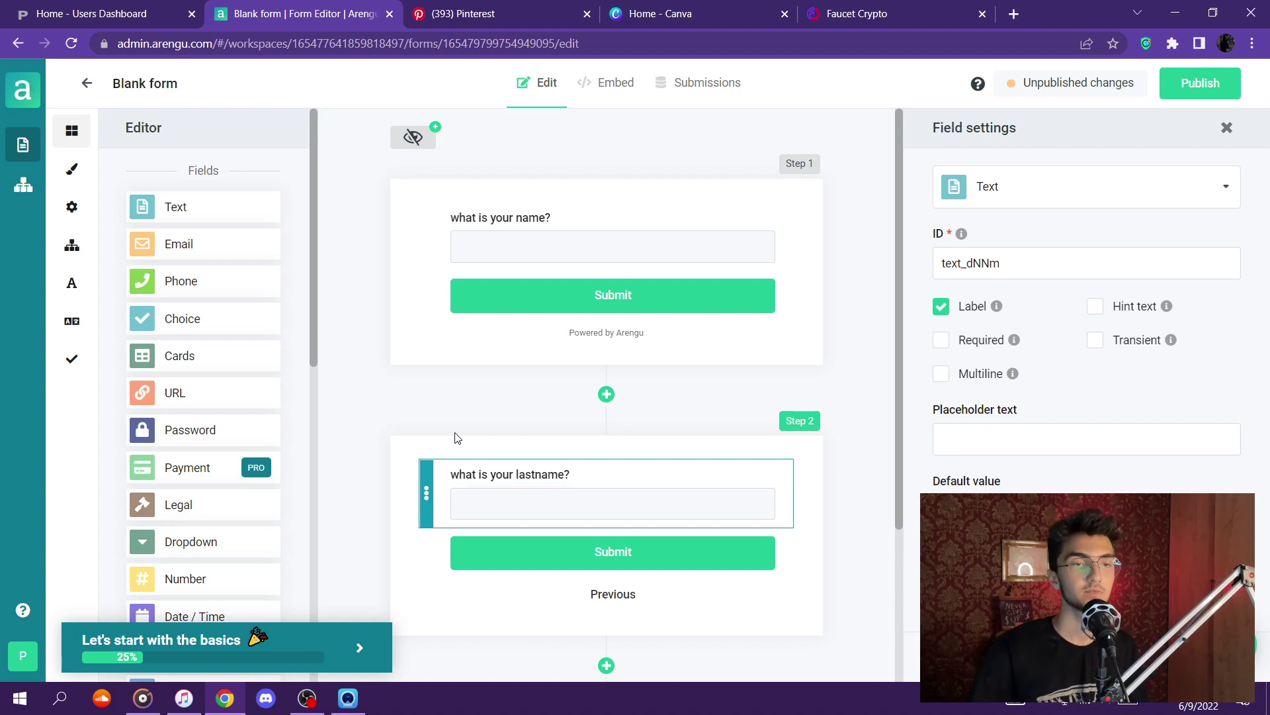
Add a third form step between the lastname question and the ending screen
{"action": "scroll", "coordinate": [493, 456], "scroll_direction": "down", "scroll_amount": 3}
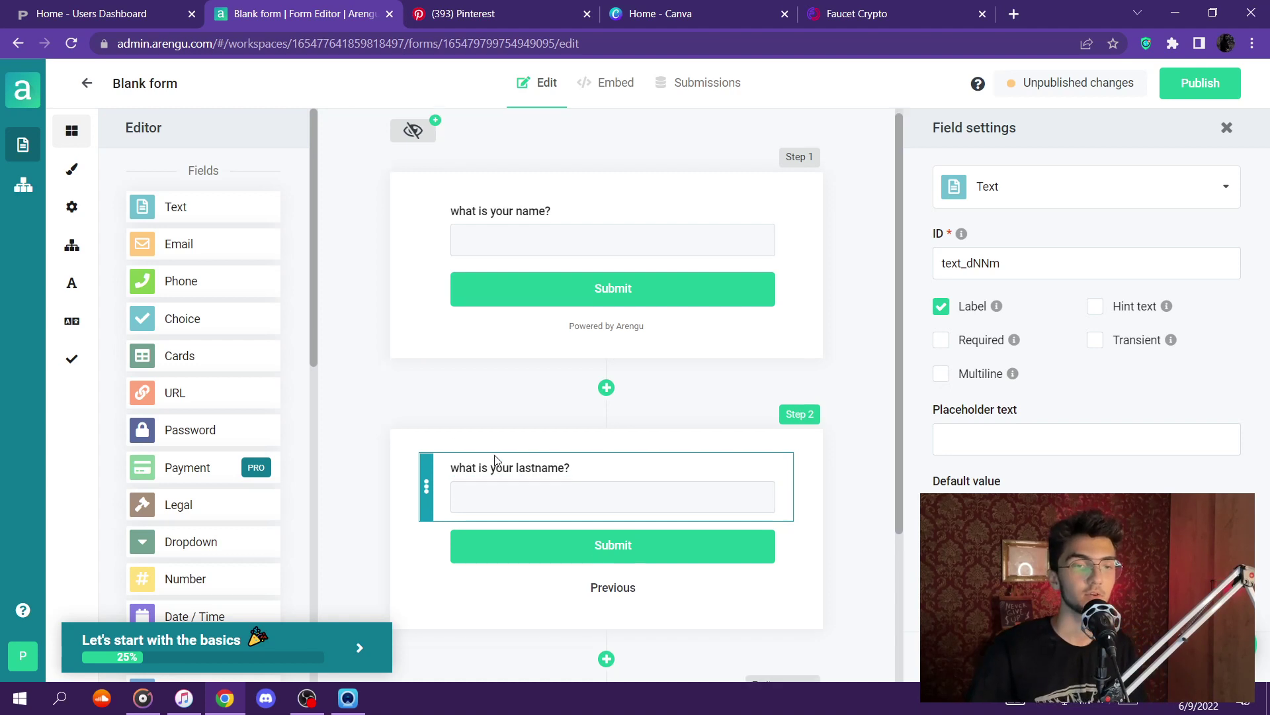
{"action": "left_click", "coordinate": [606, 457]}
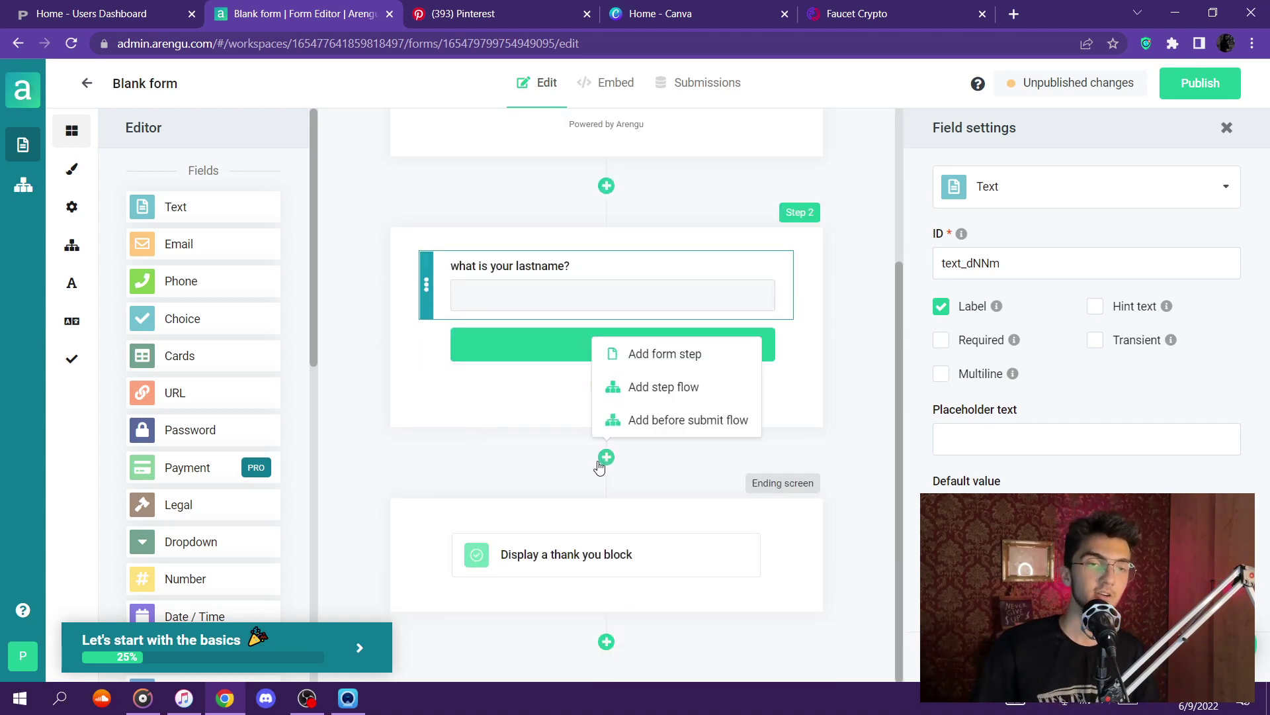
{"action": "left_click", "coordinate": [605, 352]}
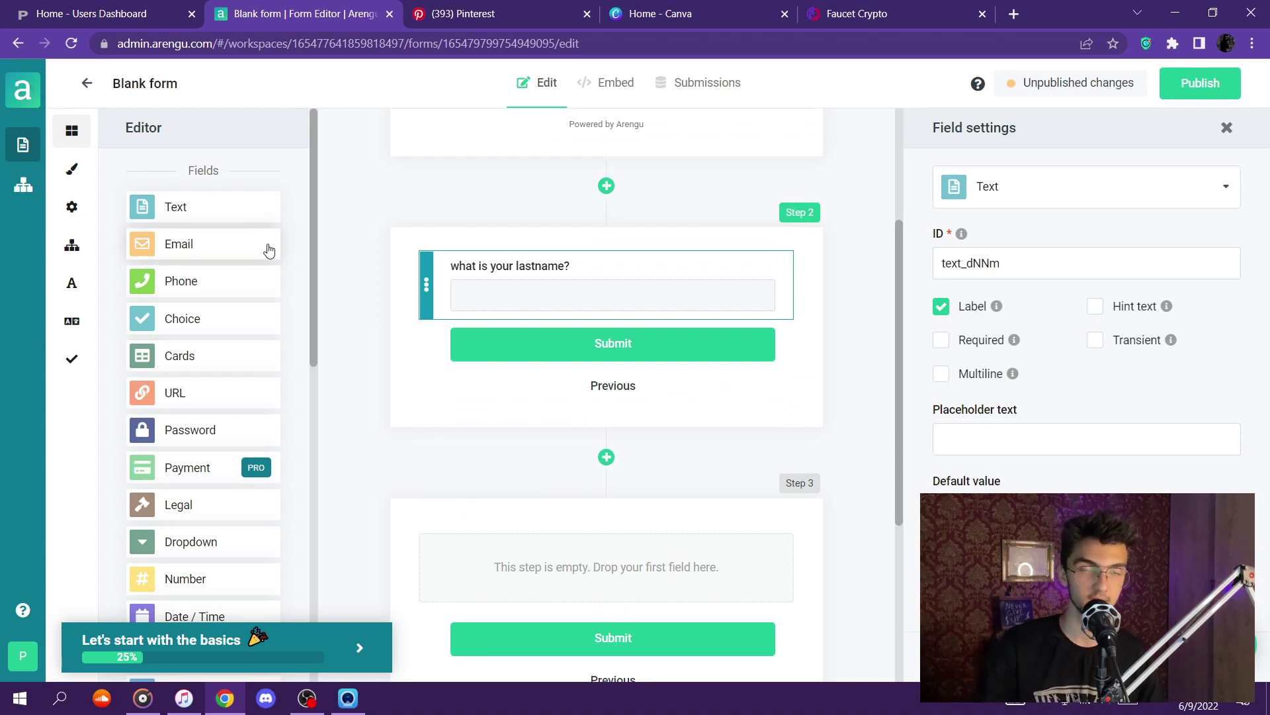
Place a Choice field in Step 3 and label it "have your ever make money online?"
{"action": "left_click_drag", "start_coordinate": [184, 328], "coordinate": [558, 463]}
{"action": "double_click", "coordinate": [477, 500]}
{"action": "key", "text": "BackSpace"}
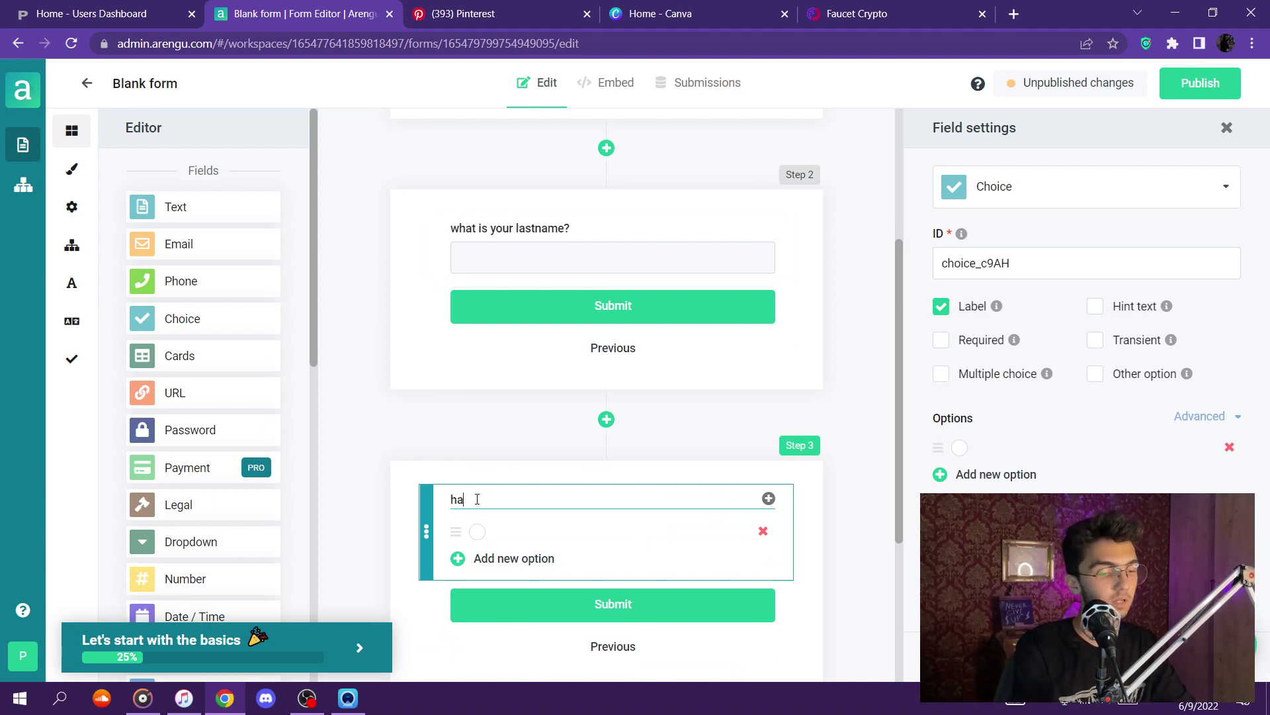
{"action": "type", "text": "have your ever make money online?"}
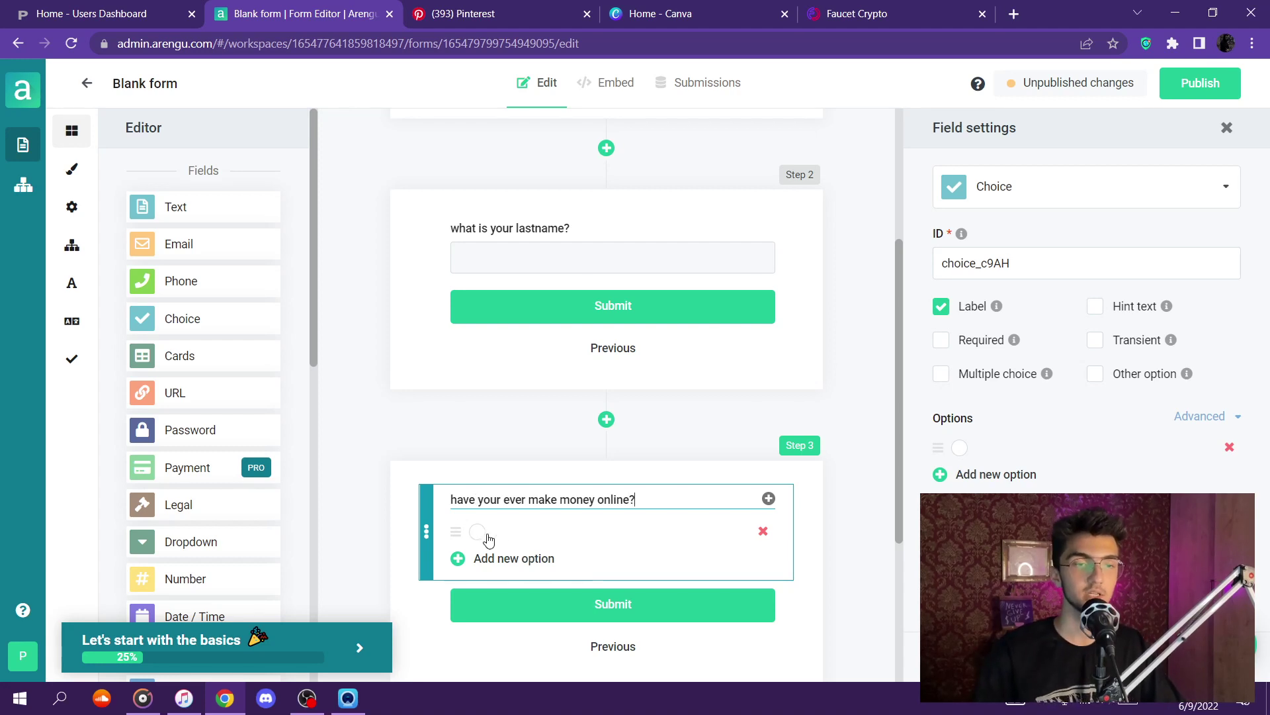
Give the Step 3 choice question two answer options, "yes" and "no"
{"action": "left_click", "coordinate": [493, 533]}
{"action": "type", "text": "yes"}
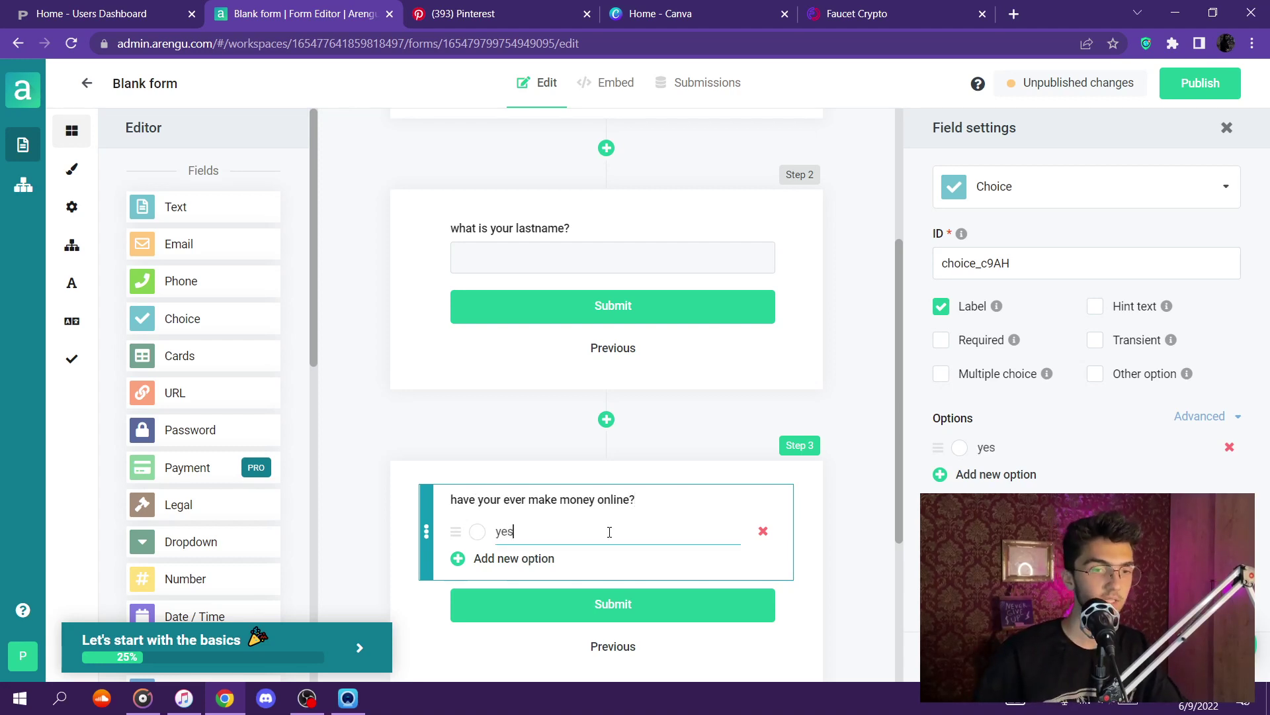
{"action": "left_click", "coordinate": [457, 561]}
{"action": "left_click", "coordinate": [457, 560]}
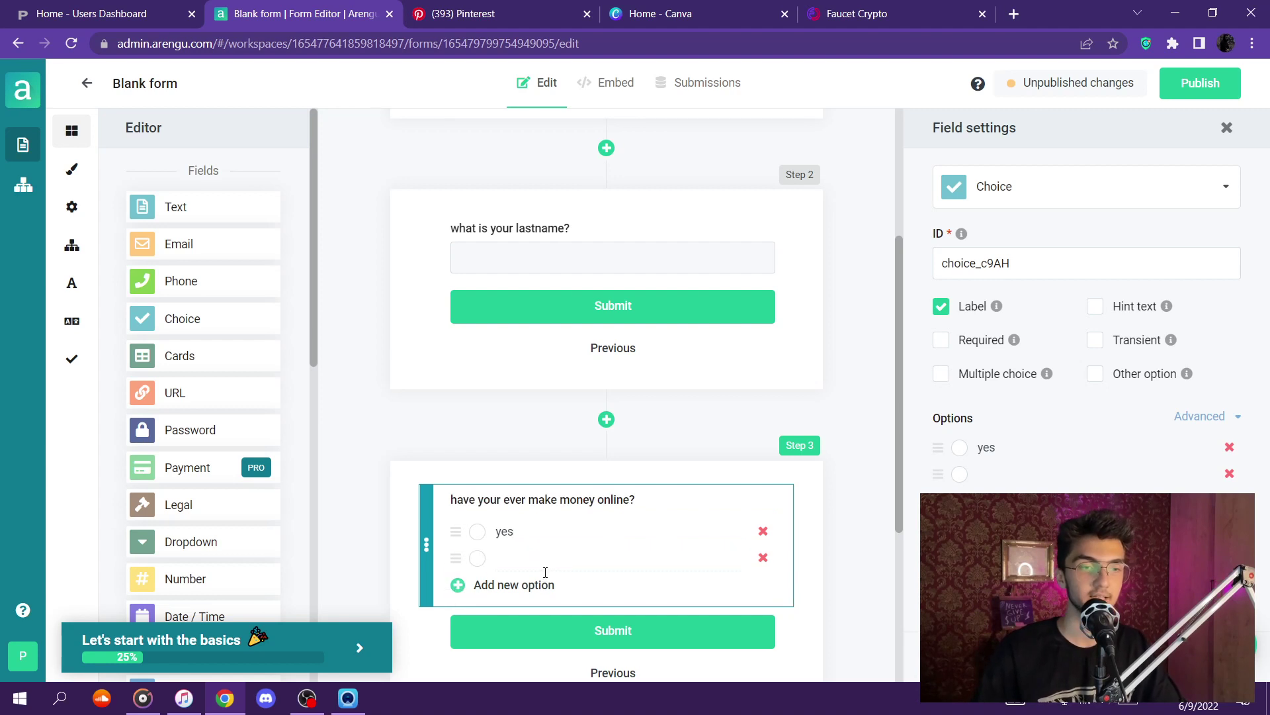
{"action": "type", "text": "no"}
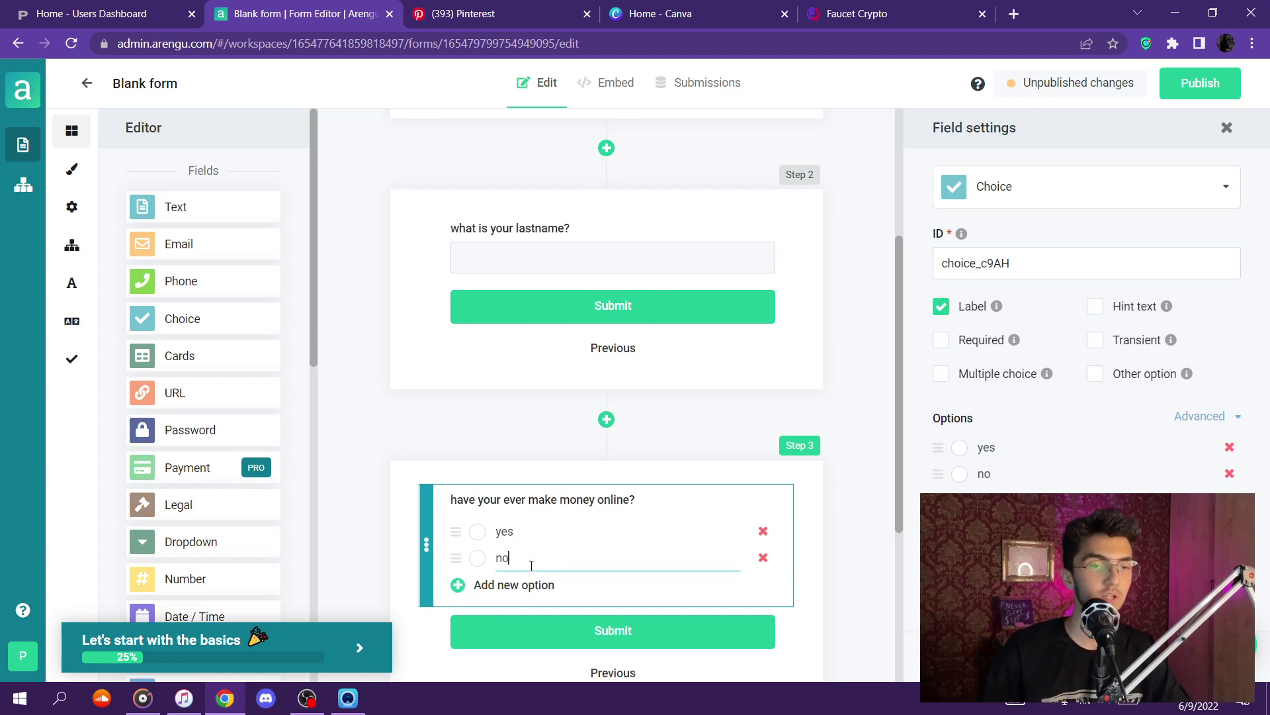
{"action": "left_click", "coordinate": [364, 500]}
Add a fourth form step after the choice question about making money online
{"action": "scroll", "coordinate": [487, 455], "scroll_direction": "down", "scroll_amount": 1}
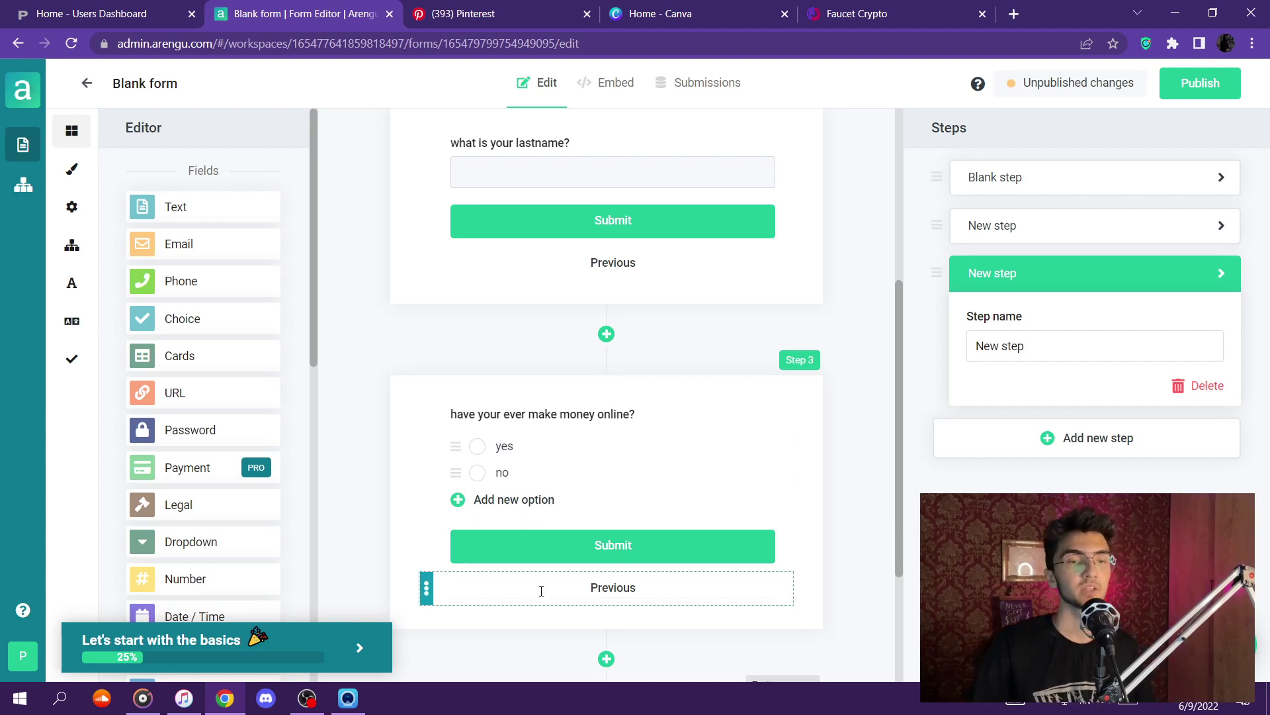
{"action": "scroll", "coordinate": [582, 562], "scroll_direction": "down", "scroll_amount": 2}
{"action": "left_click", "coordinate": [606, 495]}
{"action": "left_click", "coordinate": [619, 397]}
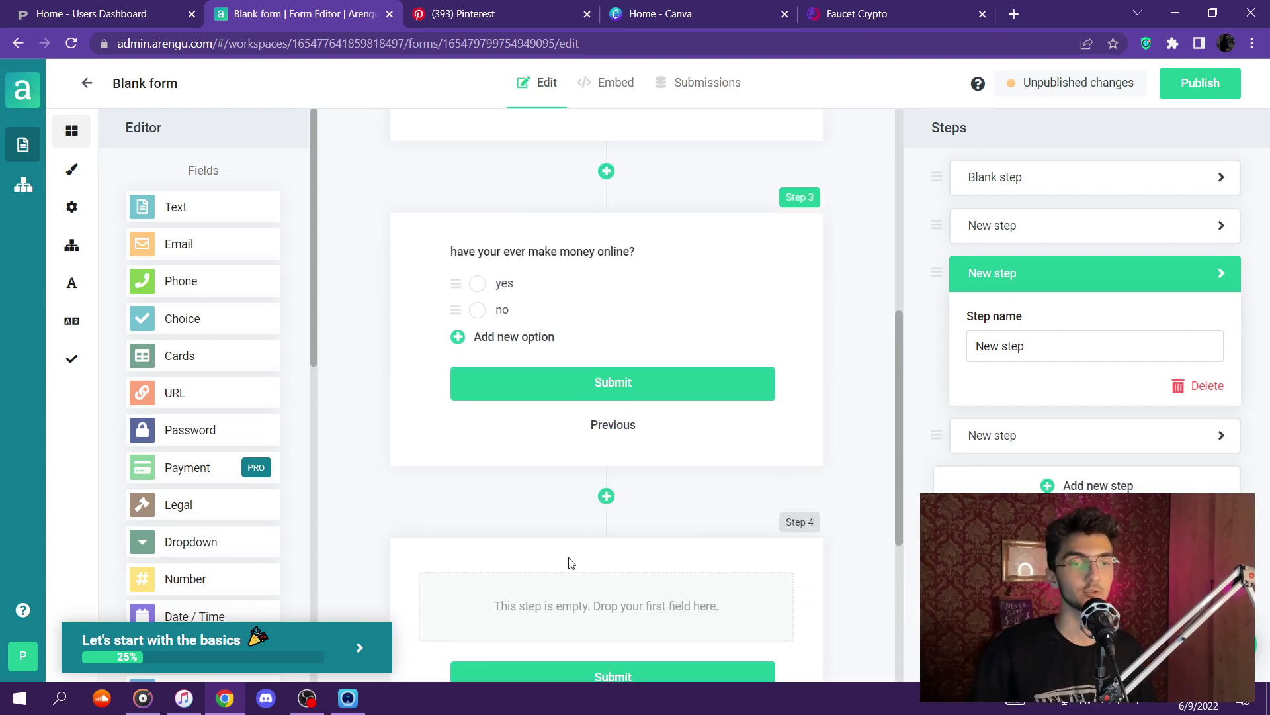
Place a Text field in the empty Step 4 and label it "your link is ready!"
{"action": "scroll", "coordinate": [467, 519], "scroll_direction": "down", "scroll_amount": 1}
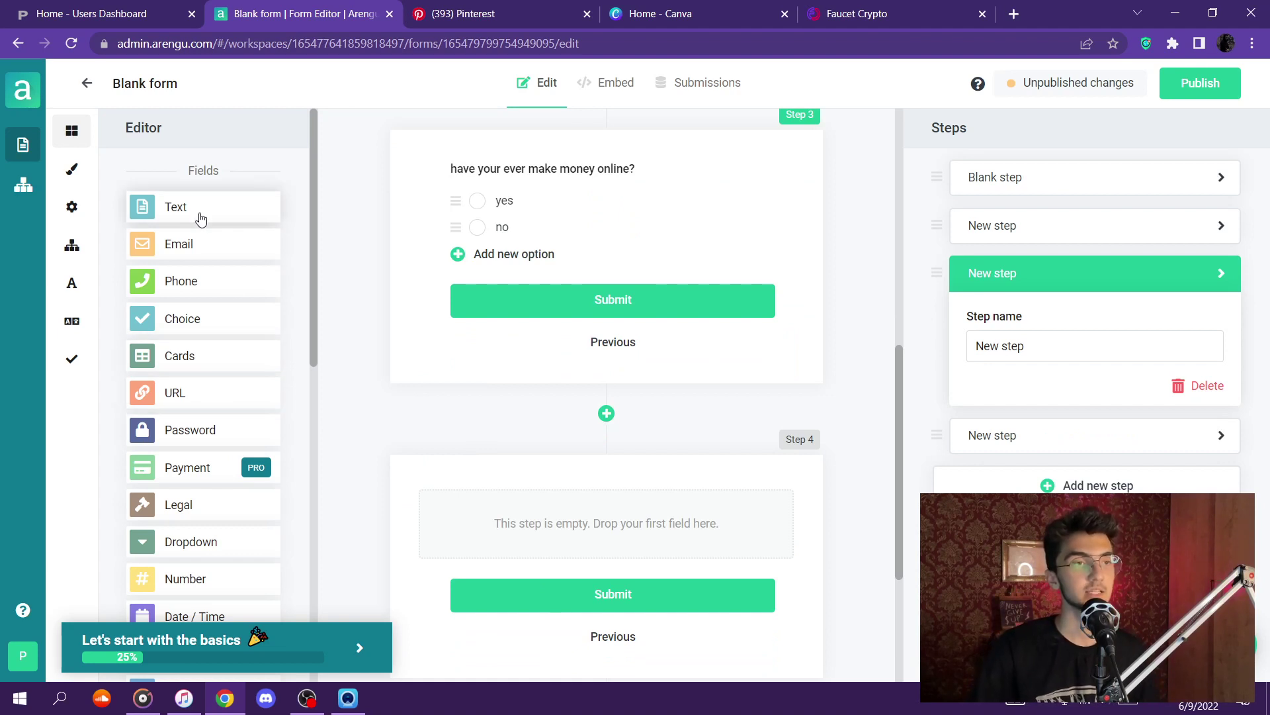
{"action": "left_click_drag", "start_coordinate": [204, 213], "coordinate": [539, 526]}
{"action": "double_click", "coordinate": [466, 499]}
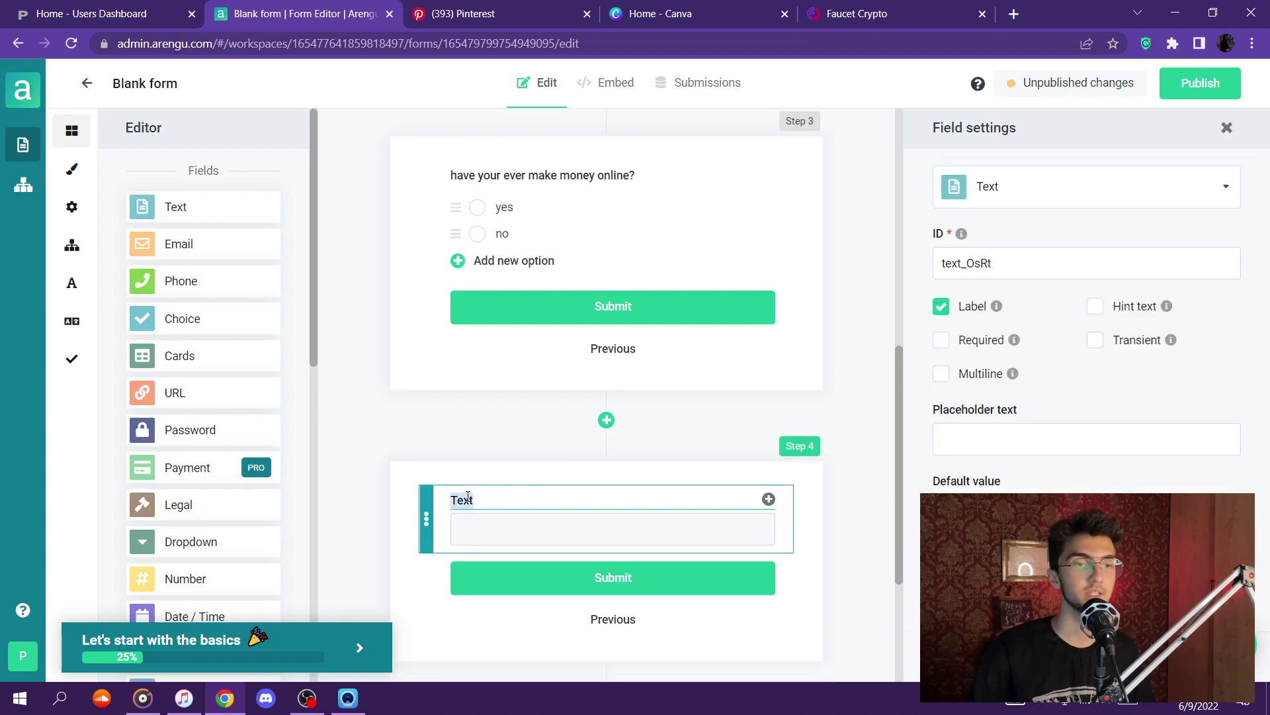
{"action": "key", "text": "BackSpace"}
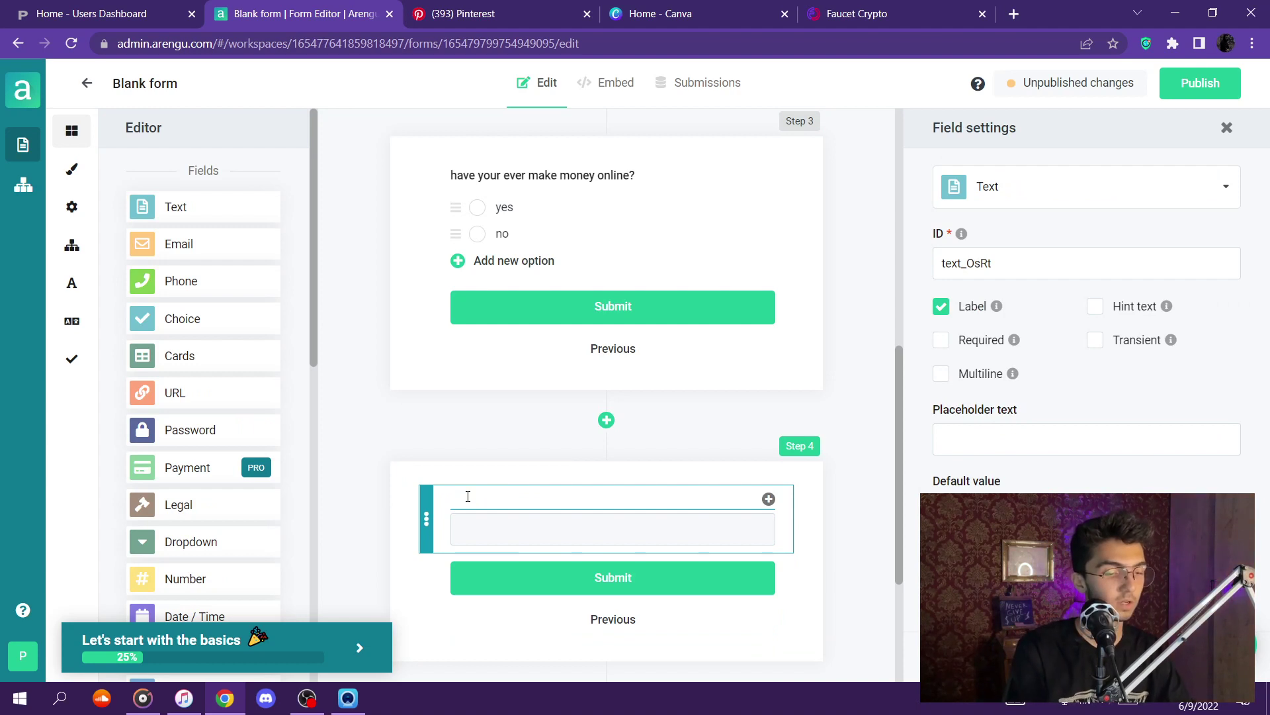
{"action": "type", "text": "your link is ready!"}
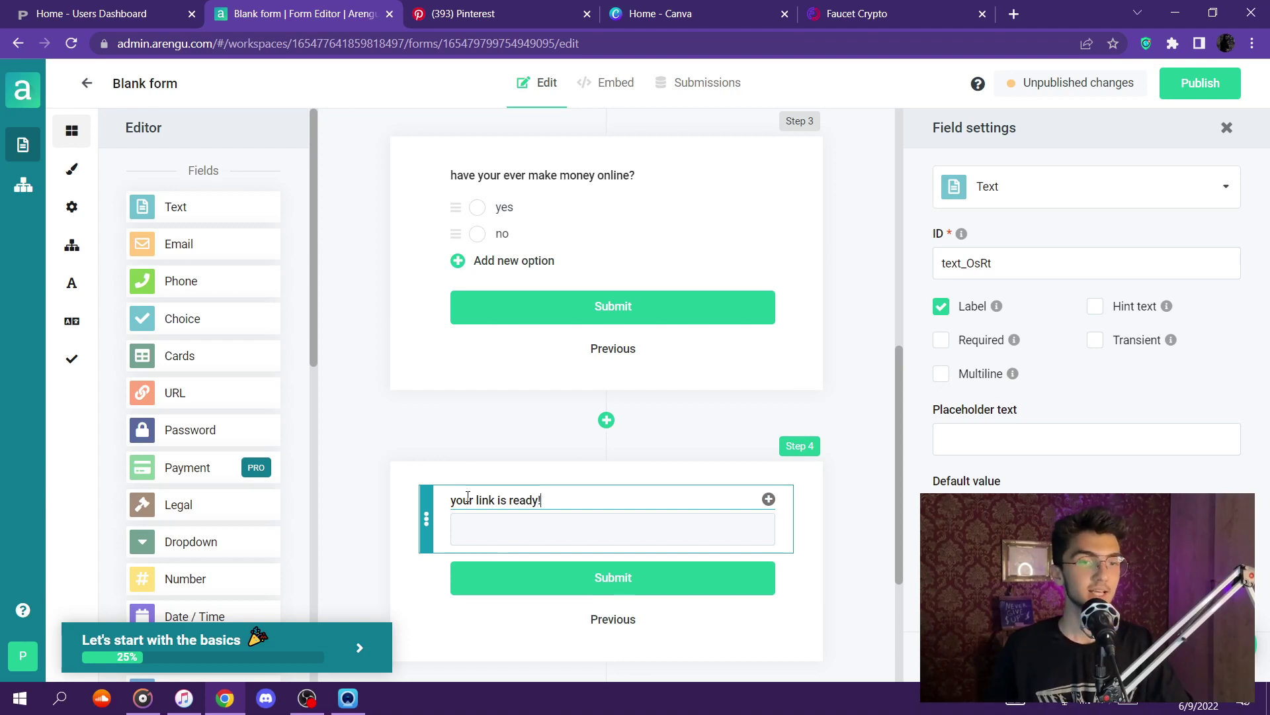
{"action": "left_click", "coordinate": [363, 461]}
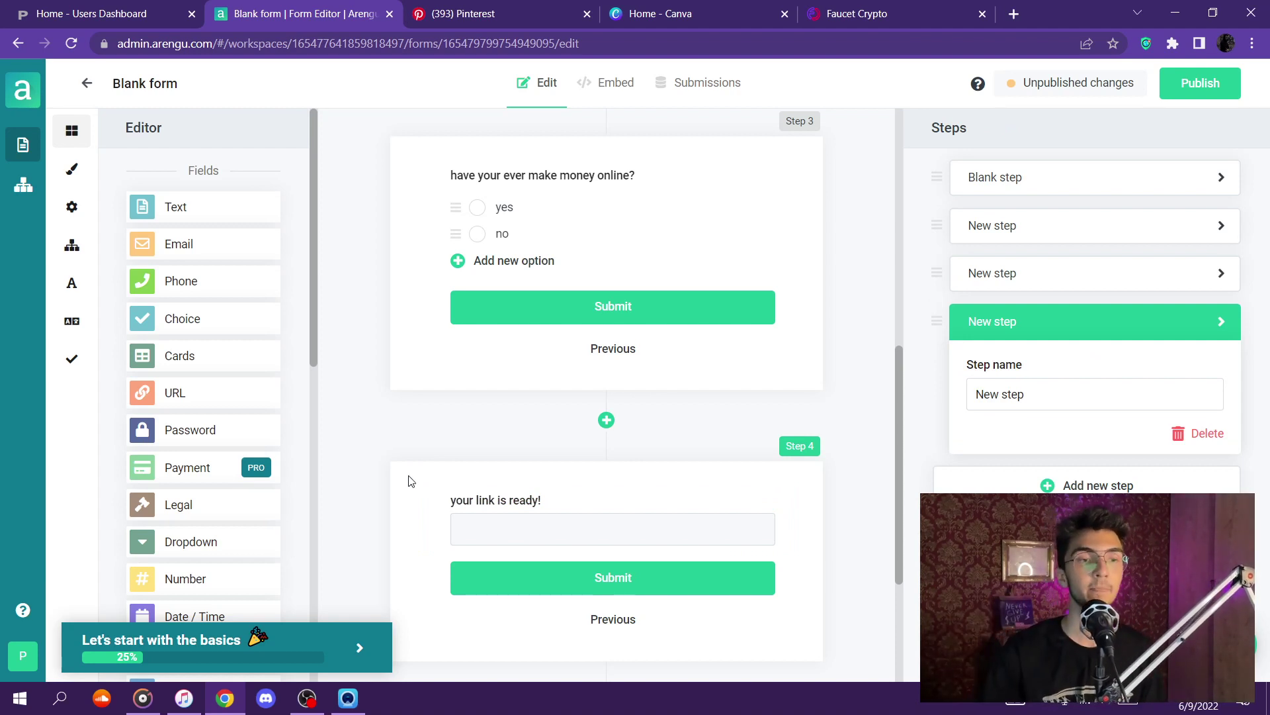
Copy the referral link from the Paidera dashboard into the Step 4 text field as its placeholder and append "79" to it
{"action": "left_click", "coordinate": [523, 532]}
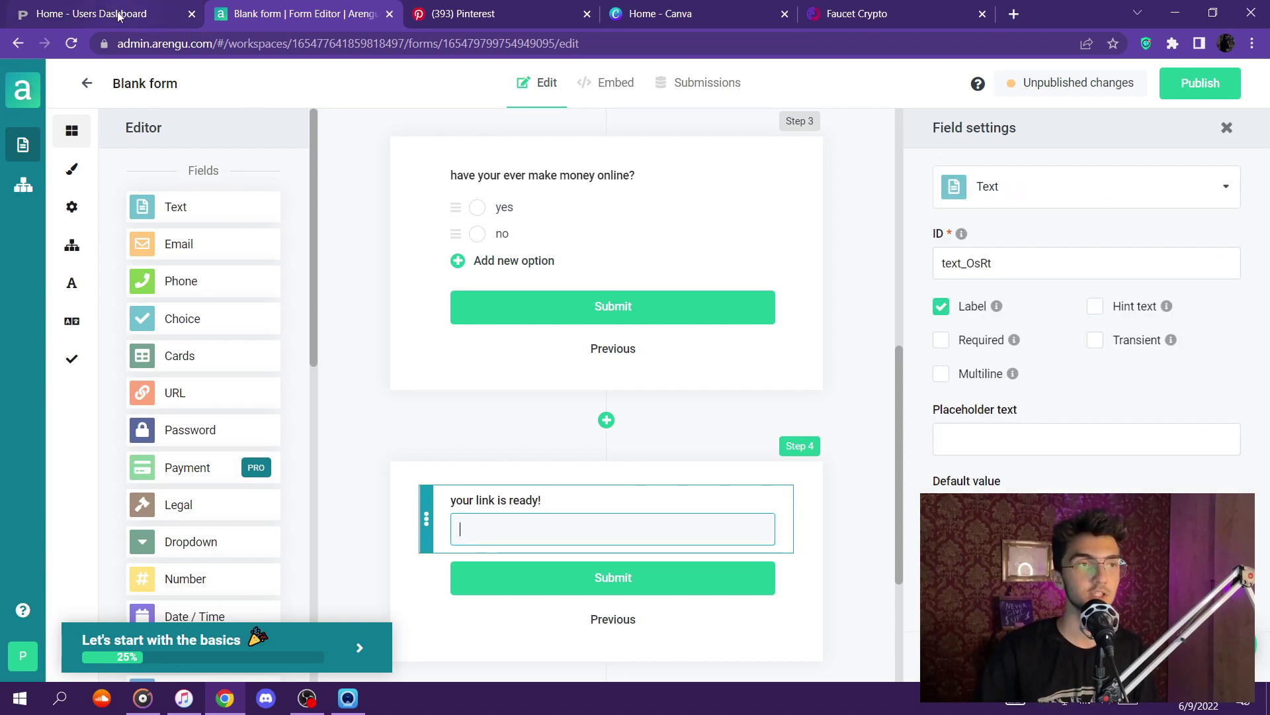
{"action": "left_click", "coordinate": [162, 14]}
{"action": "left_click", "coordinate": [603, 536]}
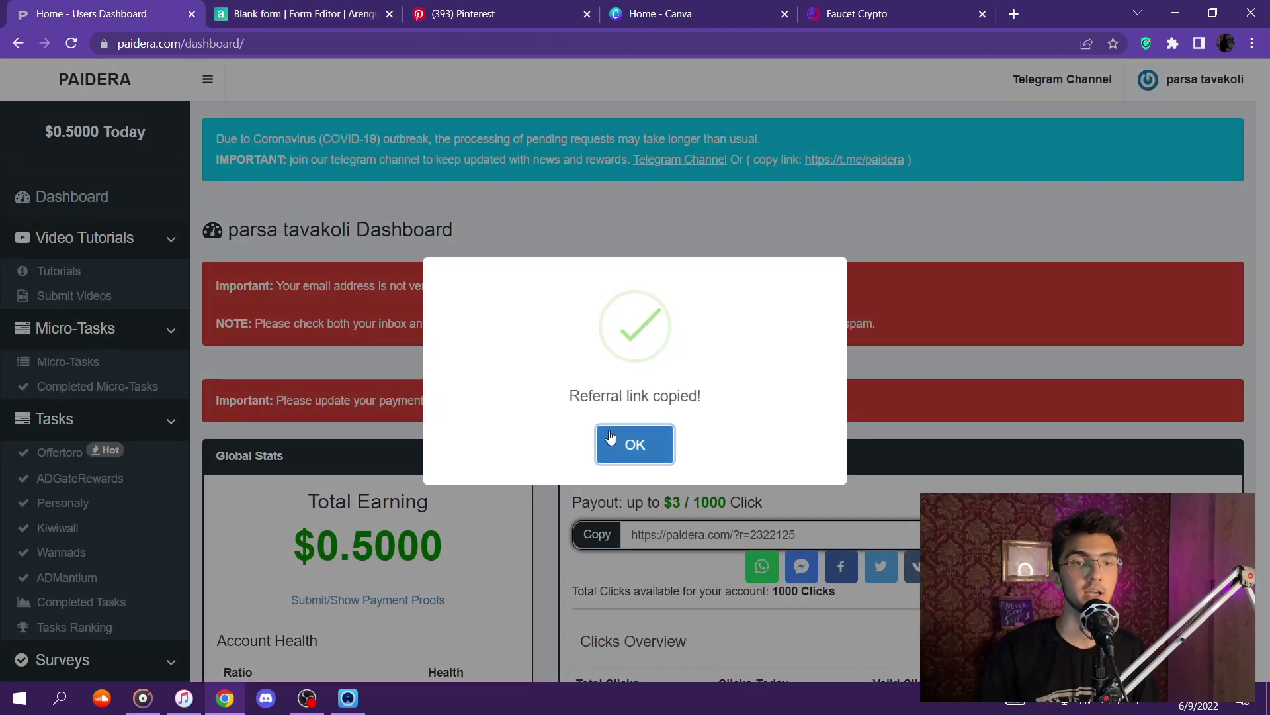
{"action": "left_click", "coordinate": [608, 438]}
{"action": "left_click", "coordinate": [291, 14]}
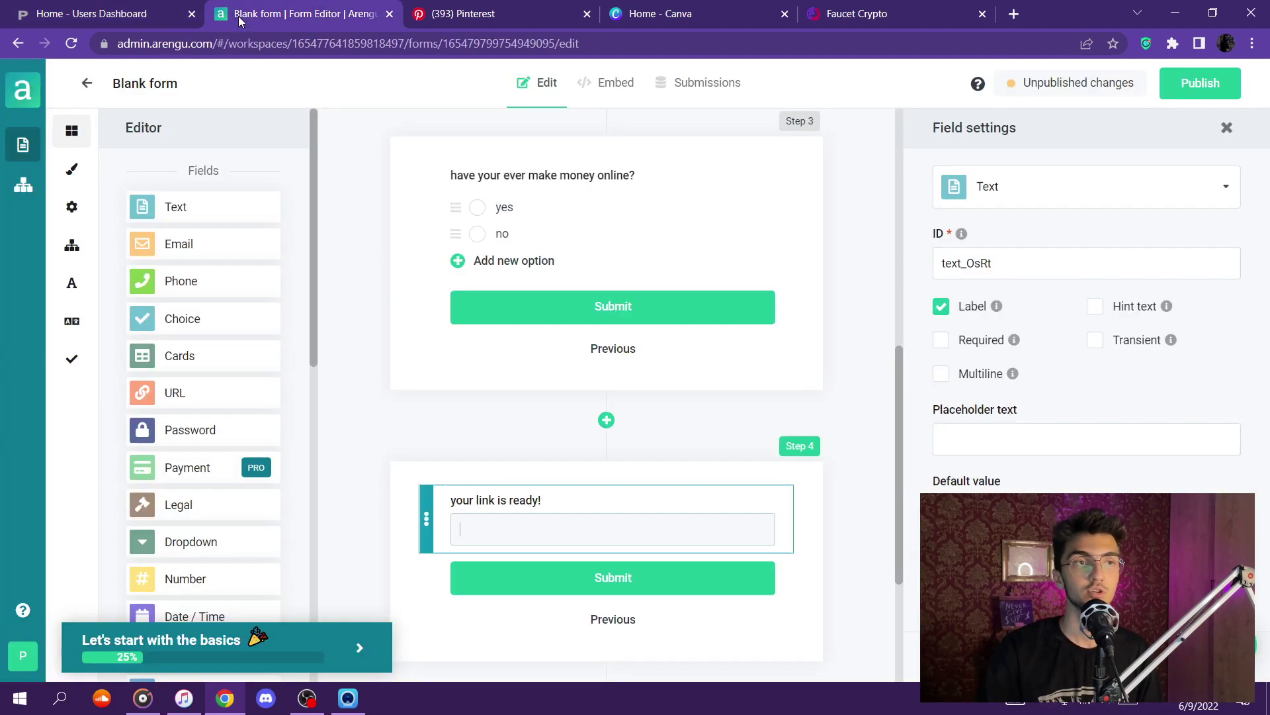
{"action": "right_click", "coordinate": [472, 537]}
{"action": "left_click", "coordinate": [504, 365]}
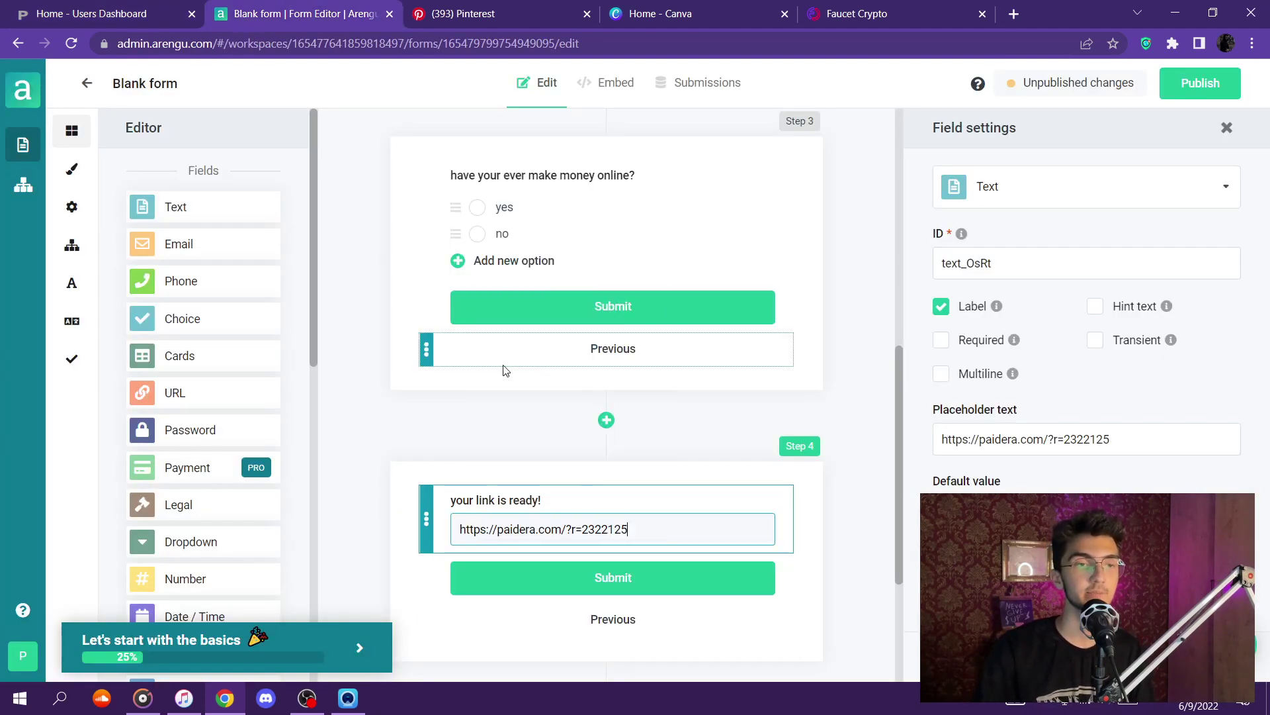
{"action": "type", "text": "79"}
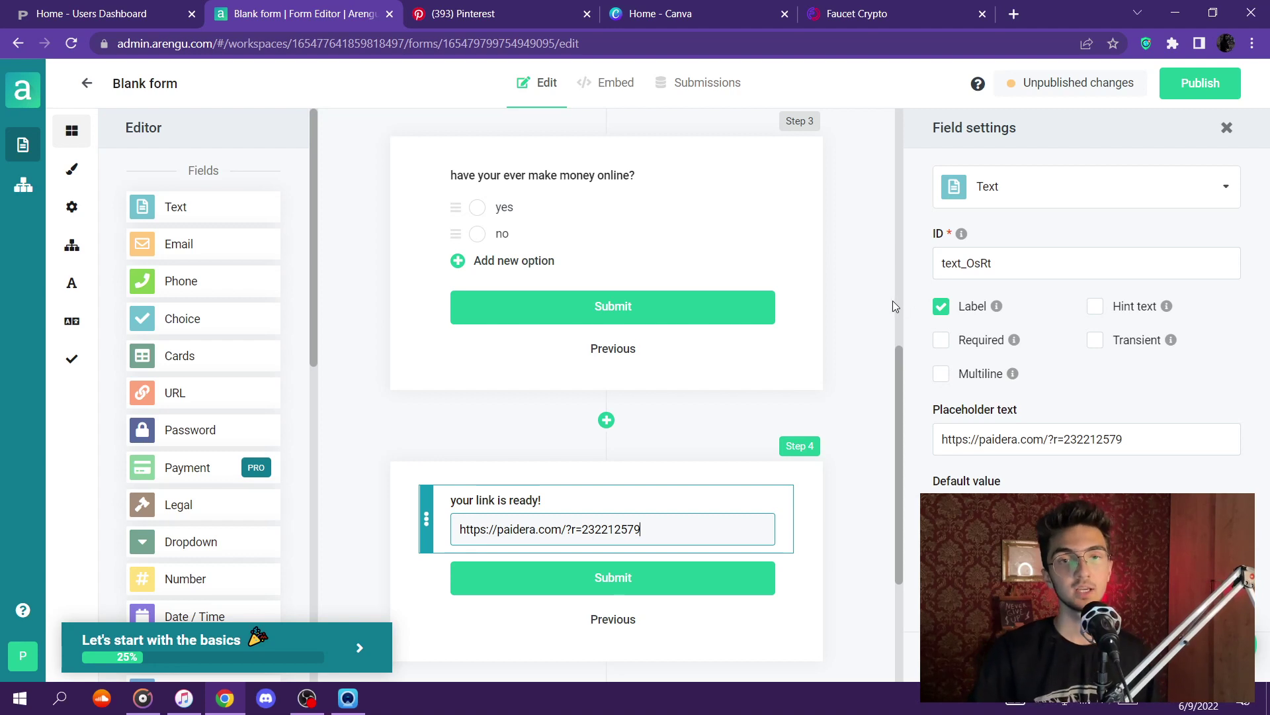
Publish the form and open its preview
{"action": "scroll", "coordinate": [871, 319], "scroll_direction": "down", "scroll_amount": 3}
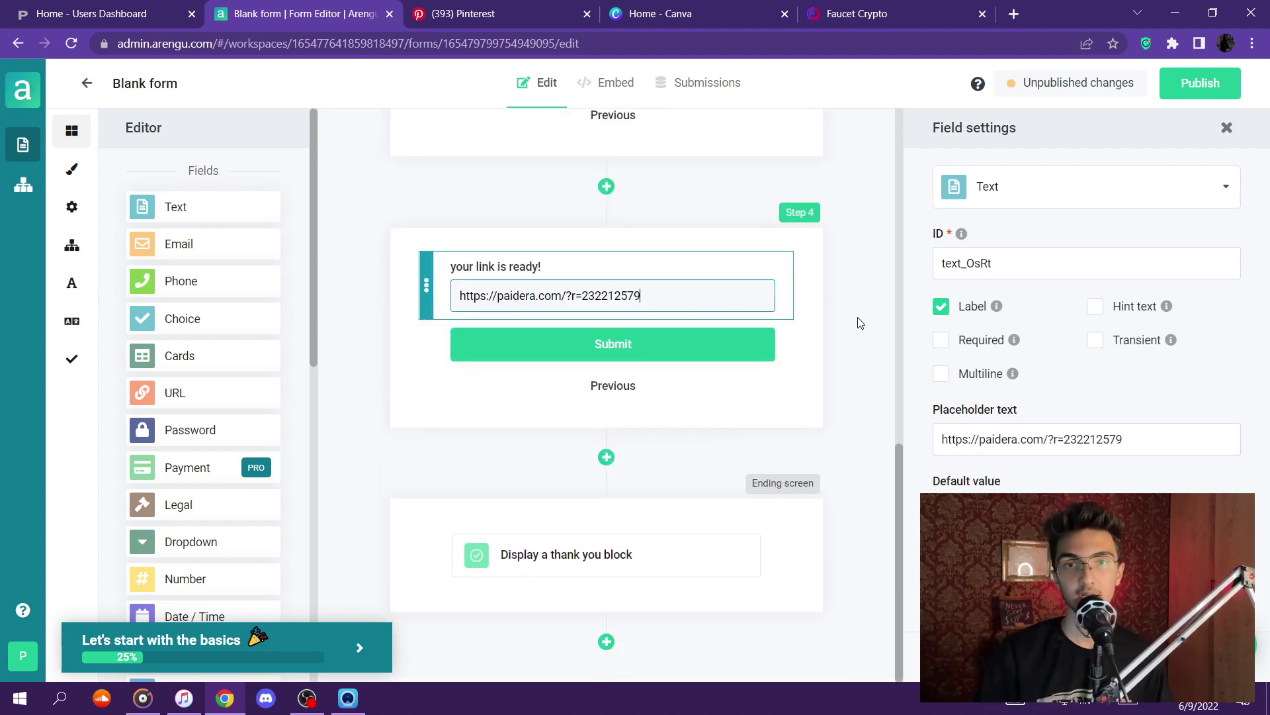
{"action": "left_click", "coordinate": [1210, 78]}
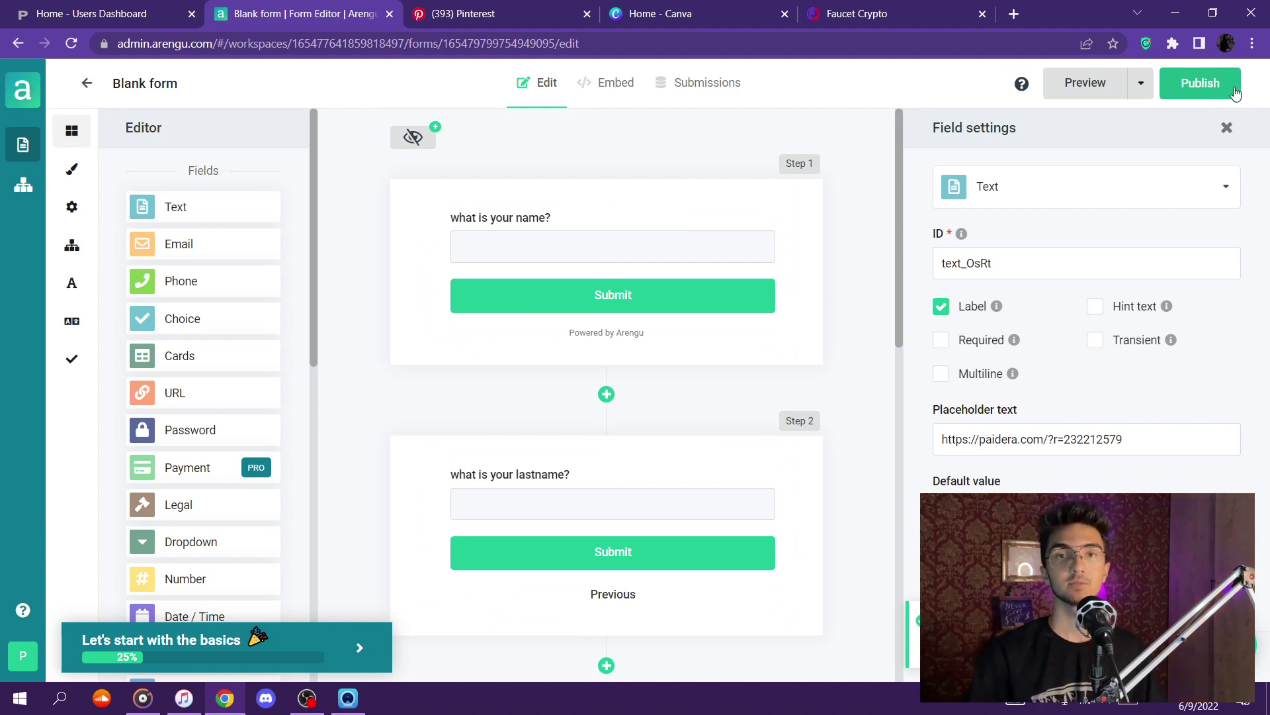
{"action": "left_click", "coordinate": [1084, 86]}
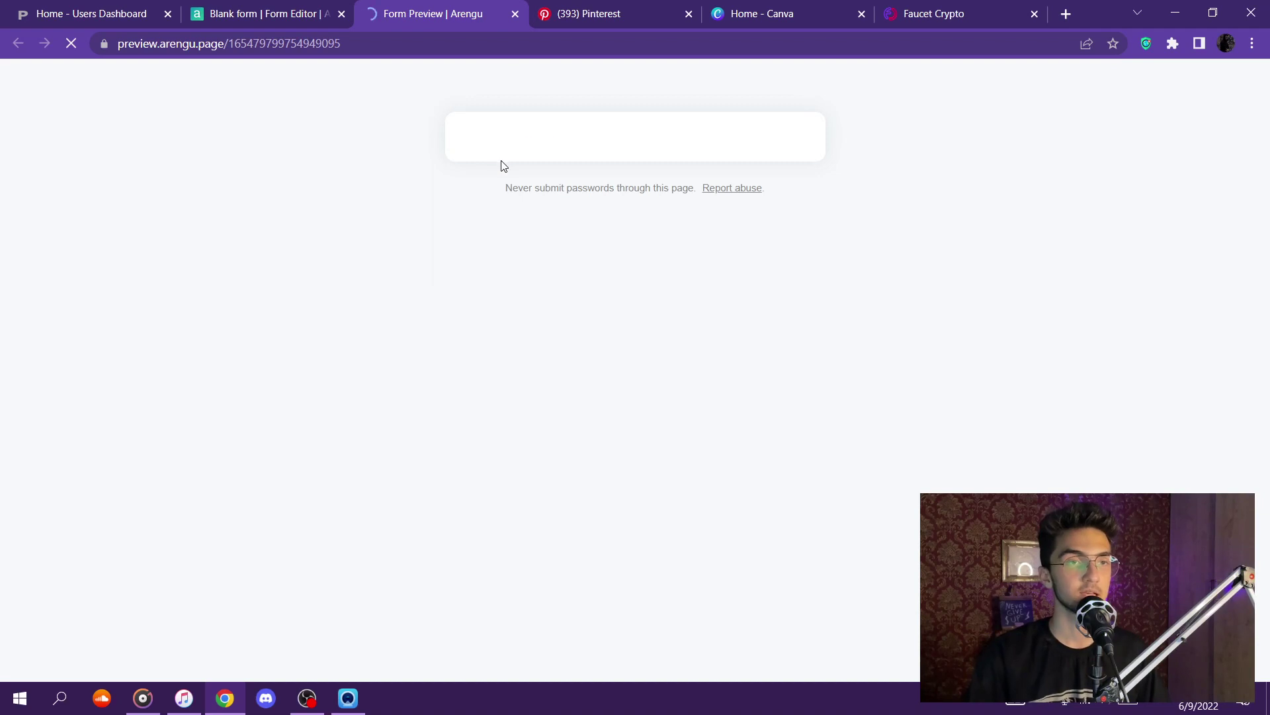
Test the previewed form by submitting a first name and a last name in the opening two steps
{"action": "left_click", "coordinate": [503, 160]}
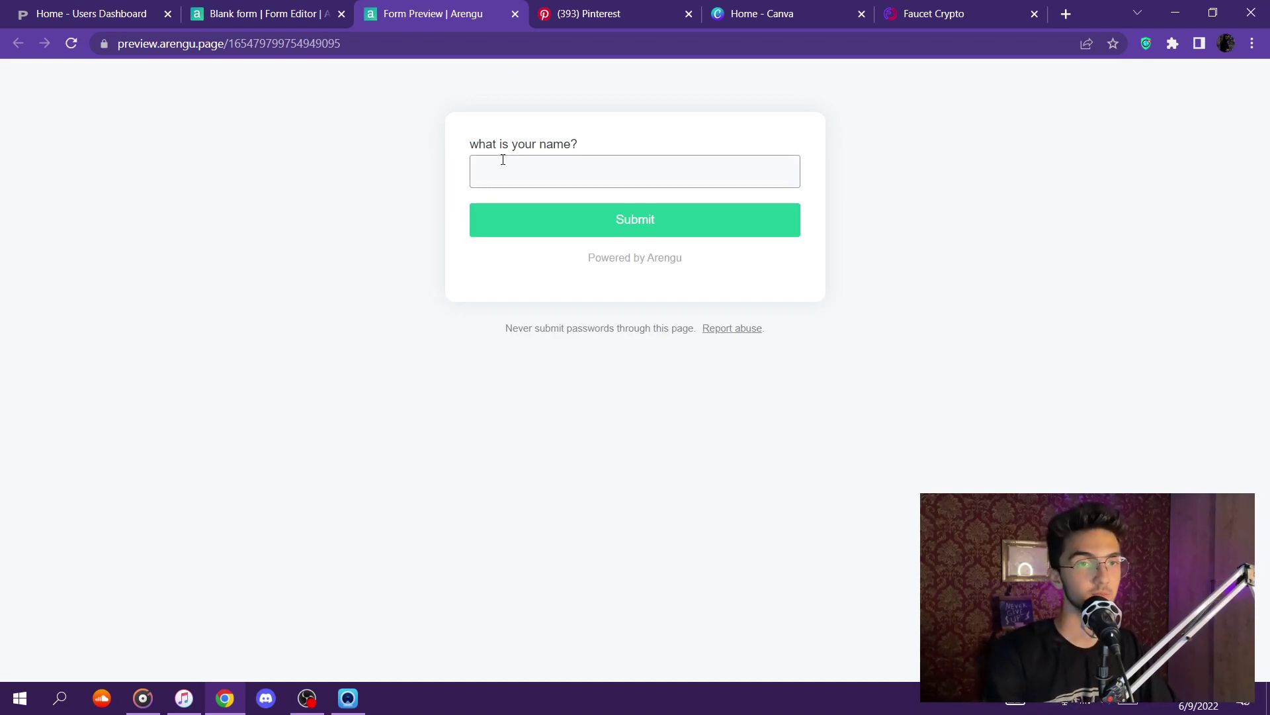
{"action": "type", "text": "parsa"}
{"action": "key", "text": "Return"}
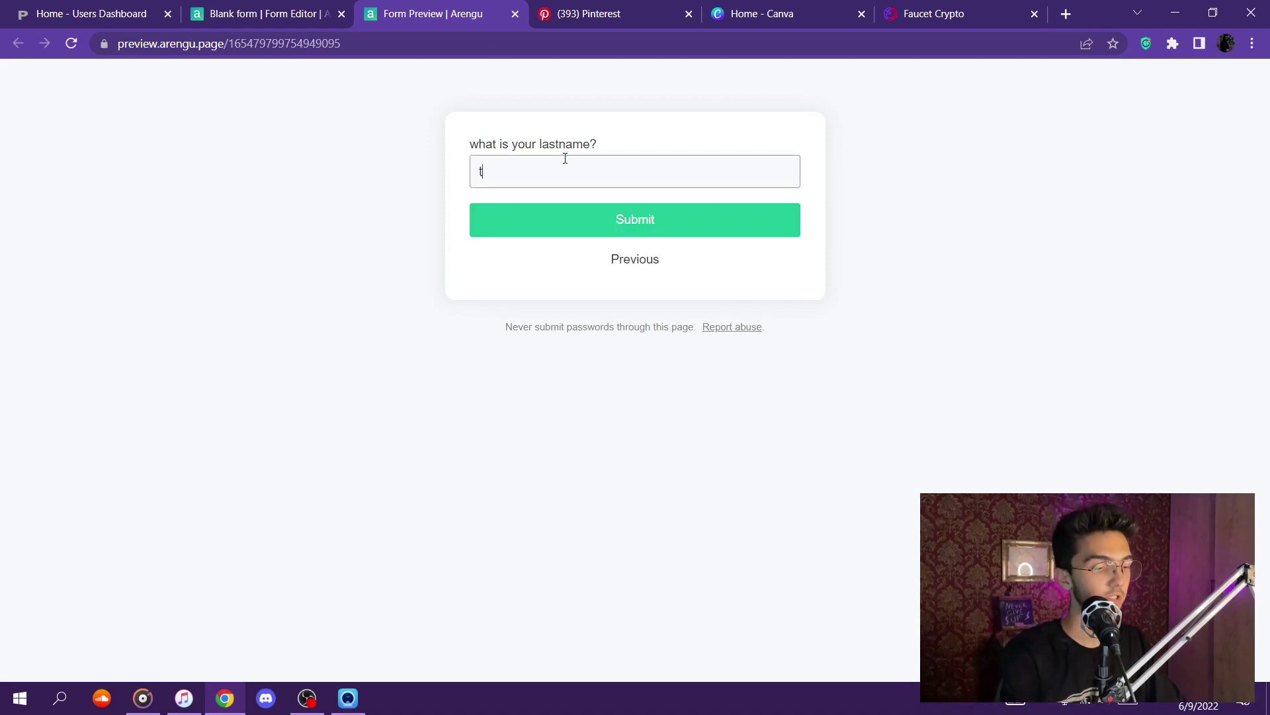
{"action": "left_click", "coordinate": [596, 217]}
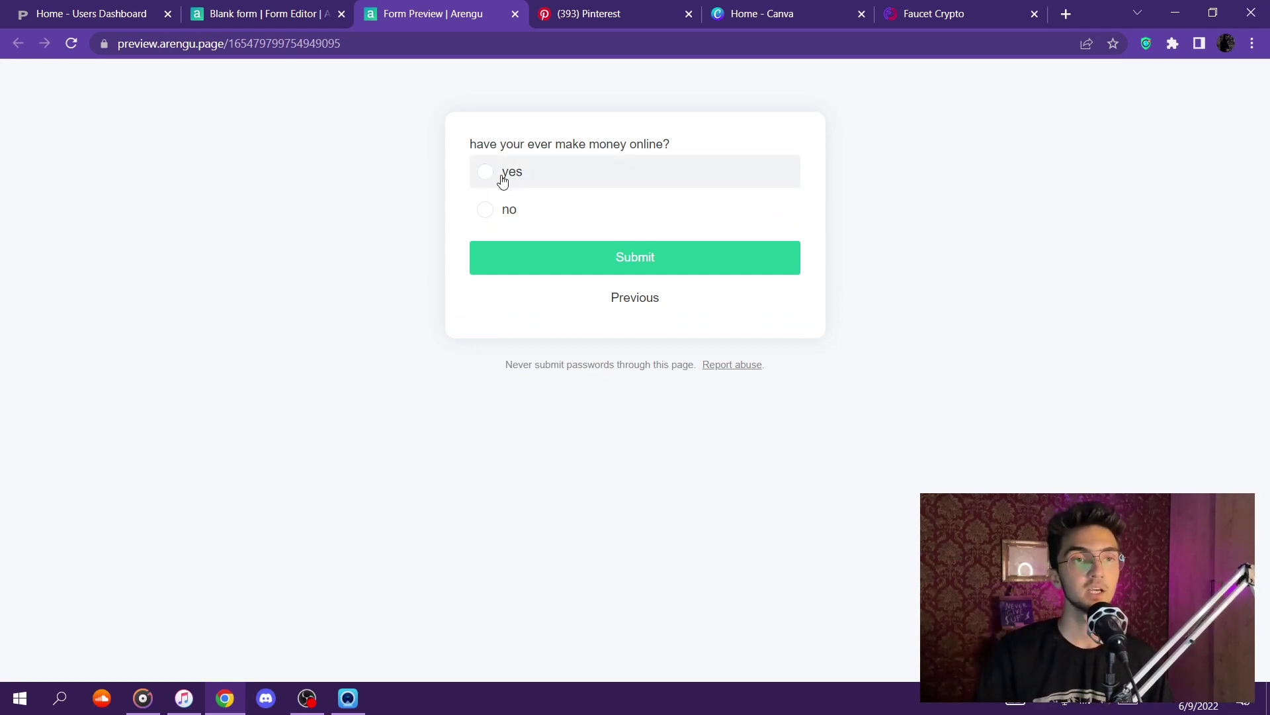
Answer "yes" to the question about making money online, submit it, and check the link field on the following step
{"action": "left_click", "coordinate": [538, 174]}
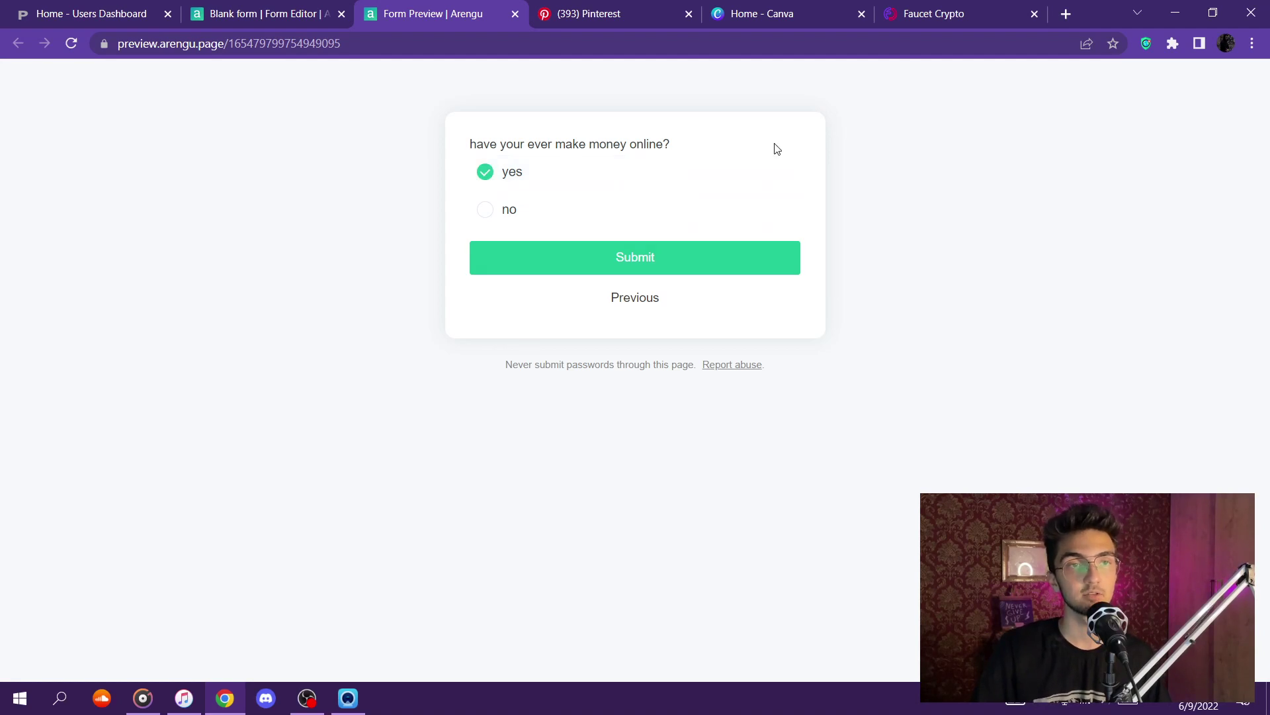
{"action": "left_click", "coordinate": [605, 270]}
{"action": "left_click", "coordinate": [500, 166]}
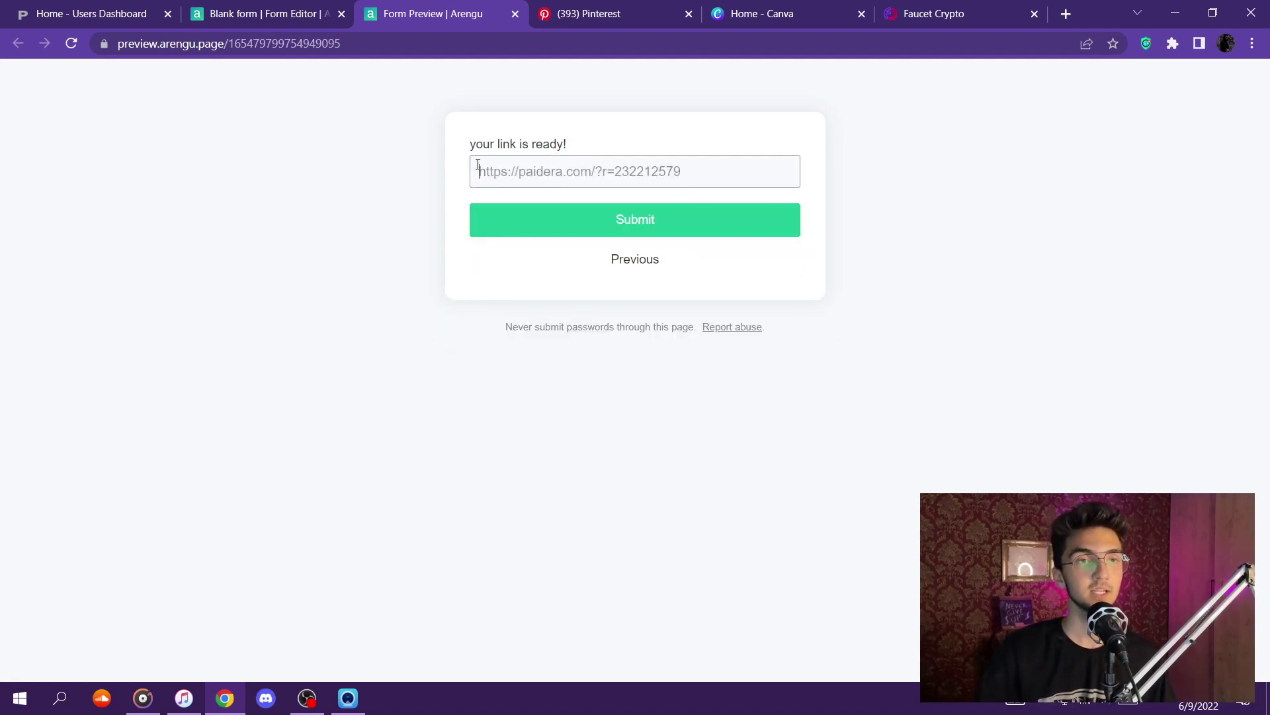
{"action": "left_click", "coordinate": [609, 137]}
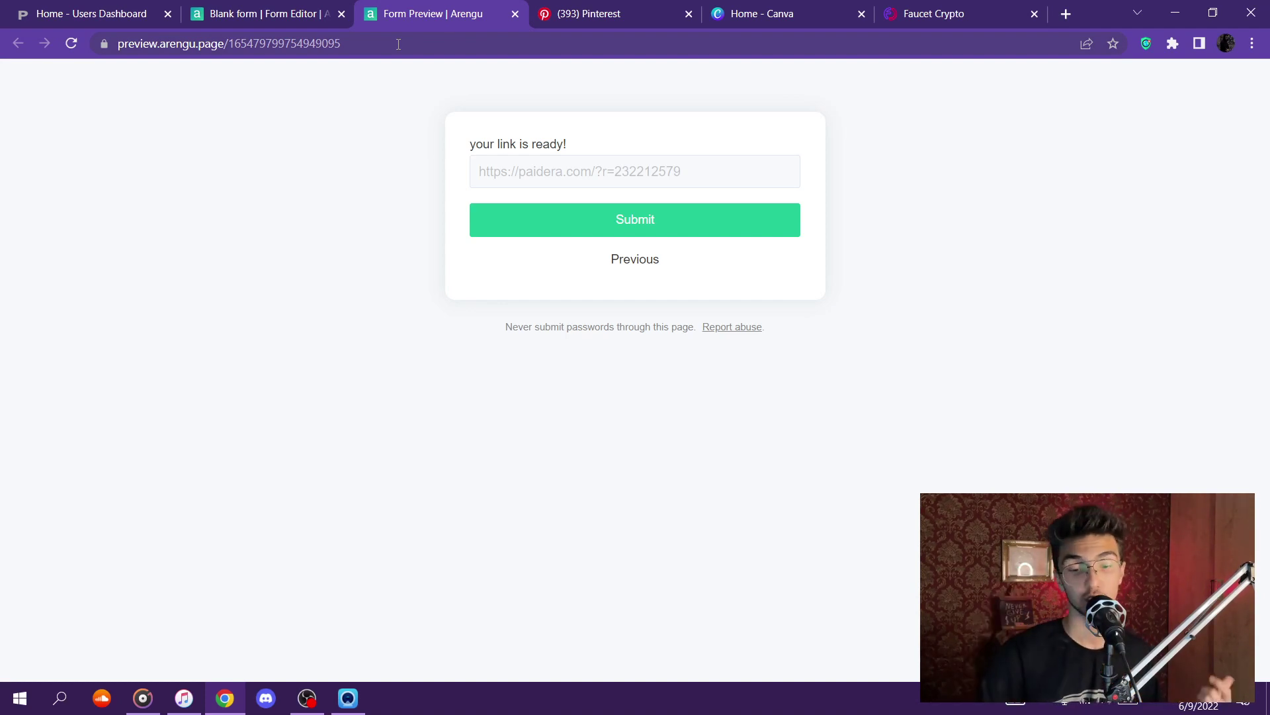
Reload the form preview and copy its web address
{"action": "key", "text": "F5"}
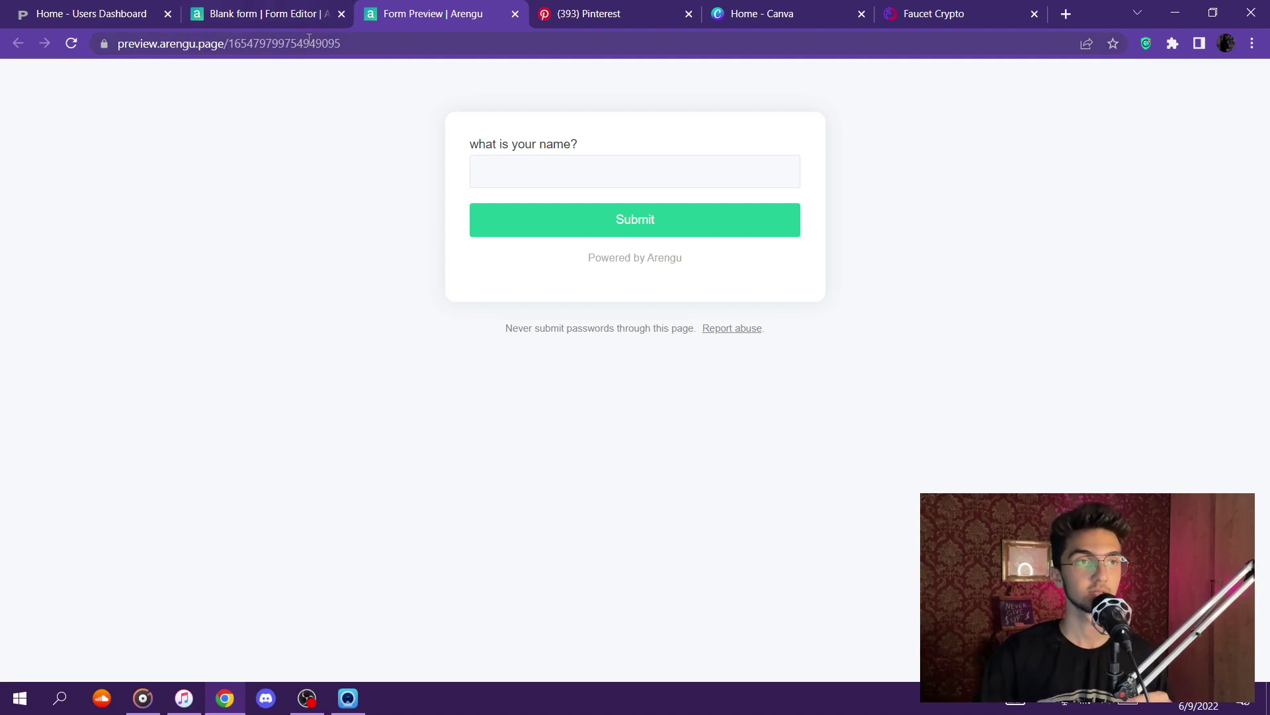
{"action": "left_click", "coordinate": [342, 40]}
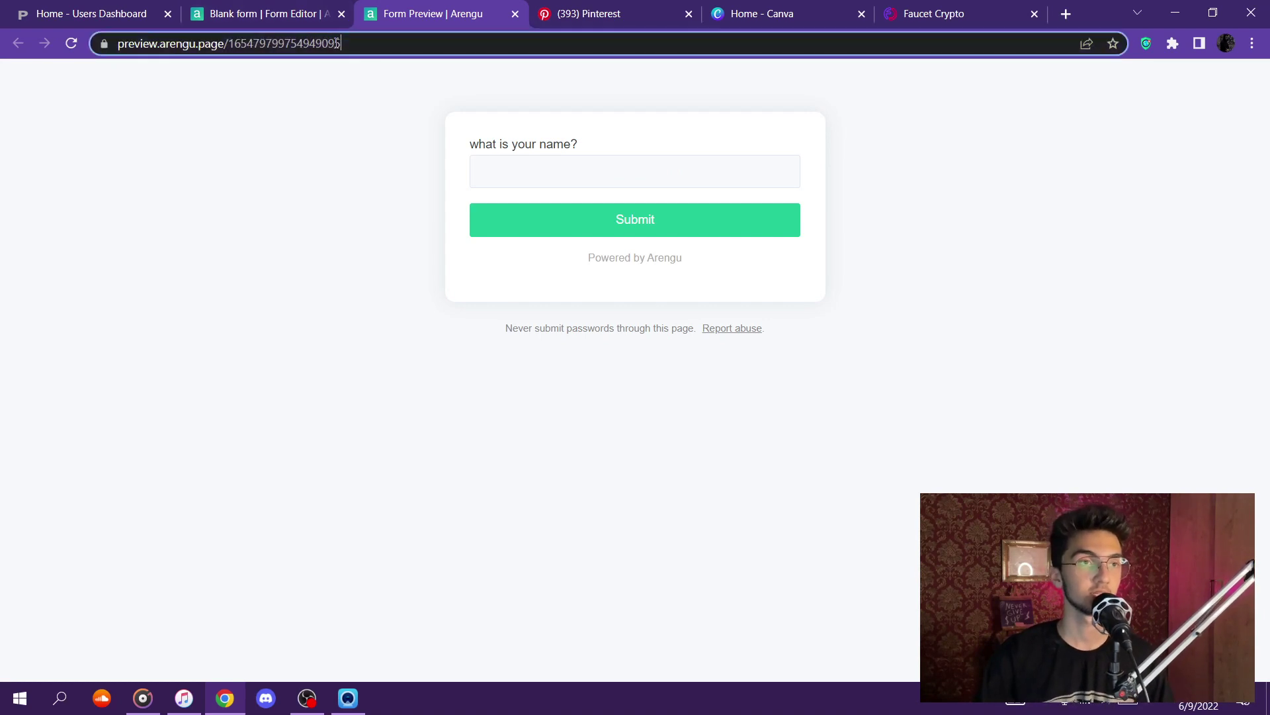
{"action": "right_click", "coordinate": [262, 44]}
{"action": "left_click", "coordinate": [295, 138]}
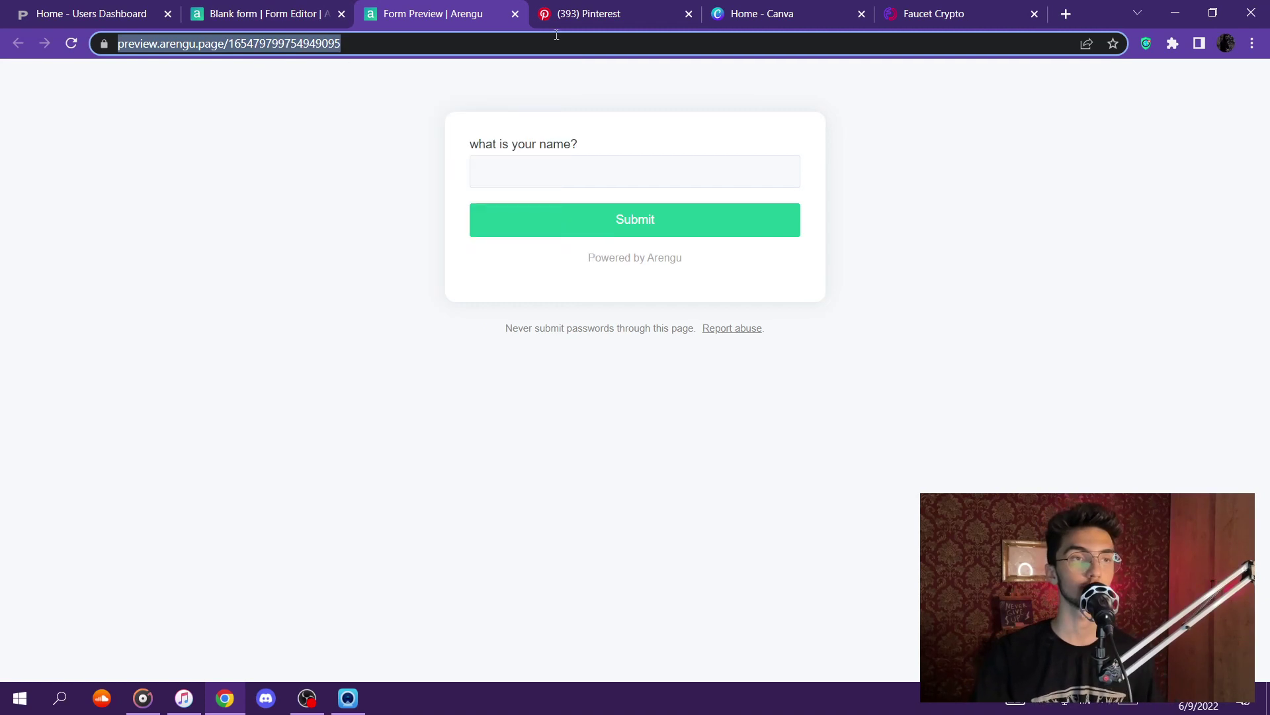
Check the copied form address by loading it in a separate browser tab, and close that tab
{"action": "left_click", "coordinate": [1066, 14]}
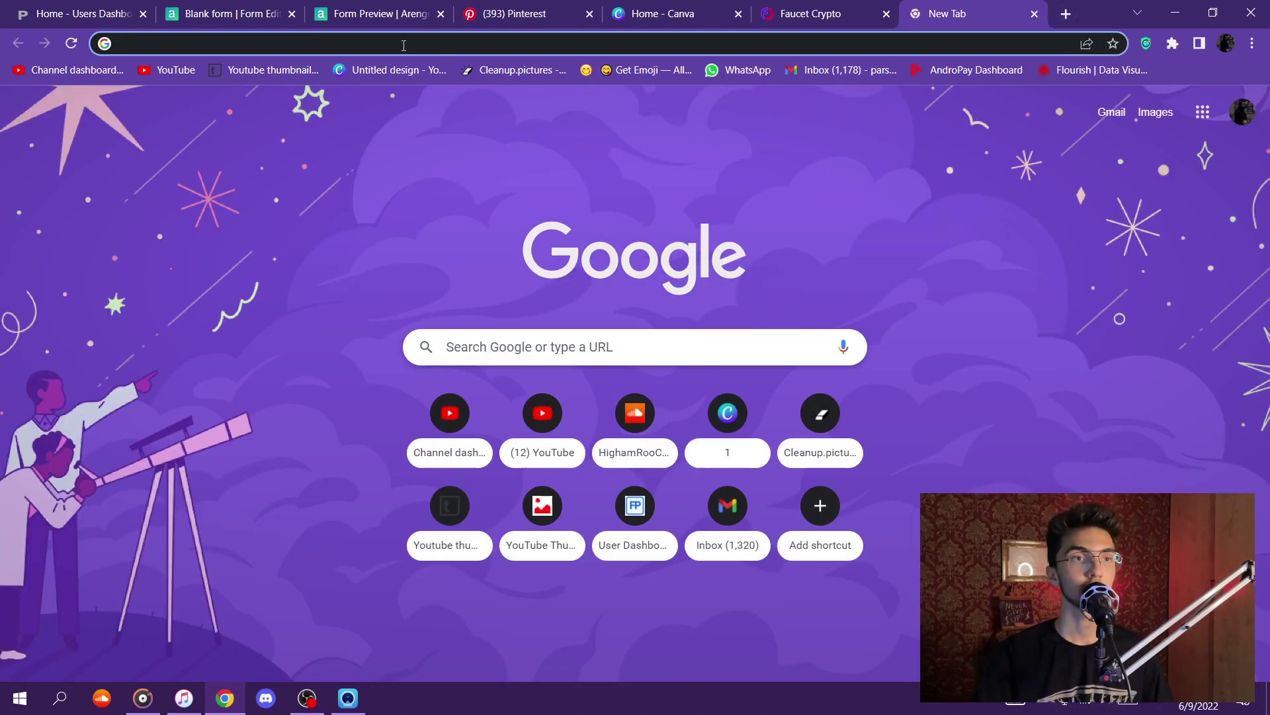
{"action": "right_click", "coordinate": [402, 44]}
{"action": "left_click", "coordinate": [443, 157]}
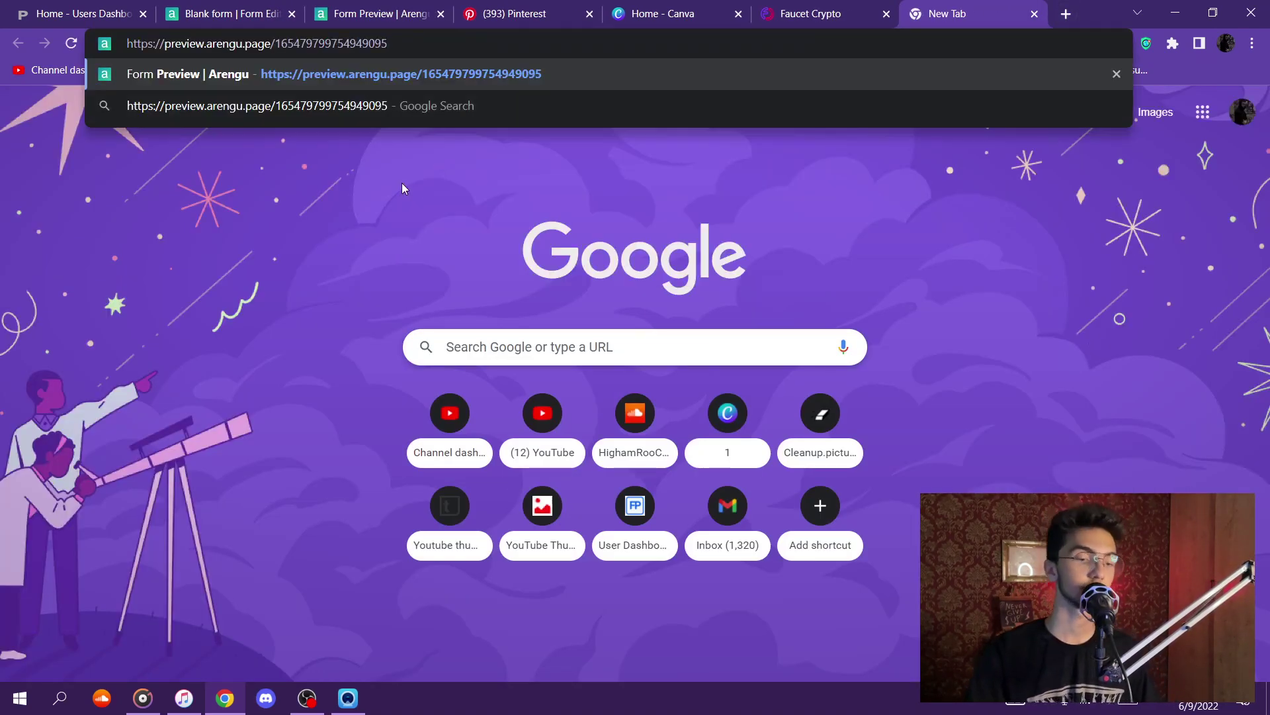
{"action": "key", "text": "Return"}
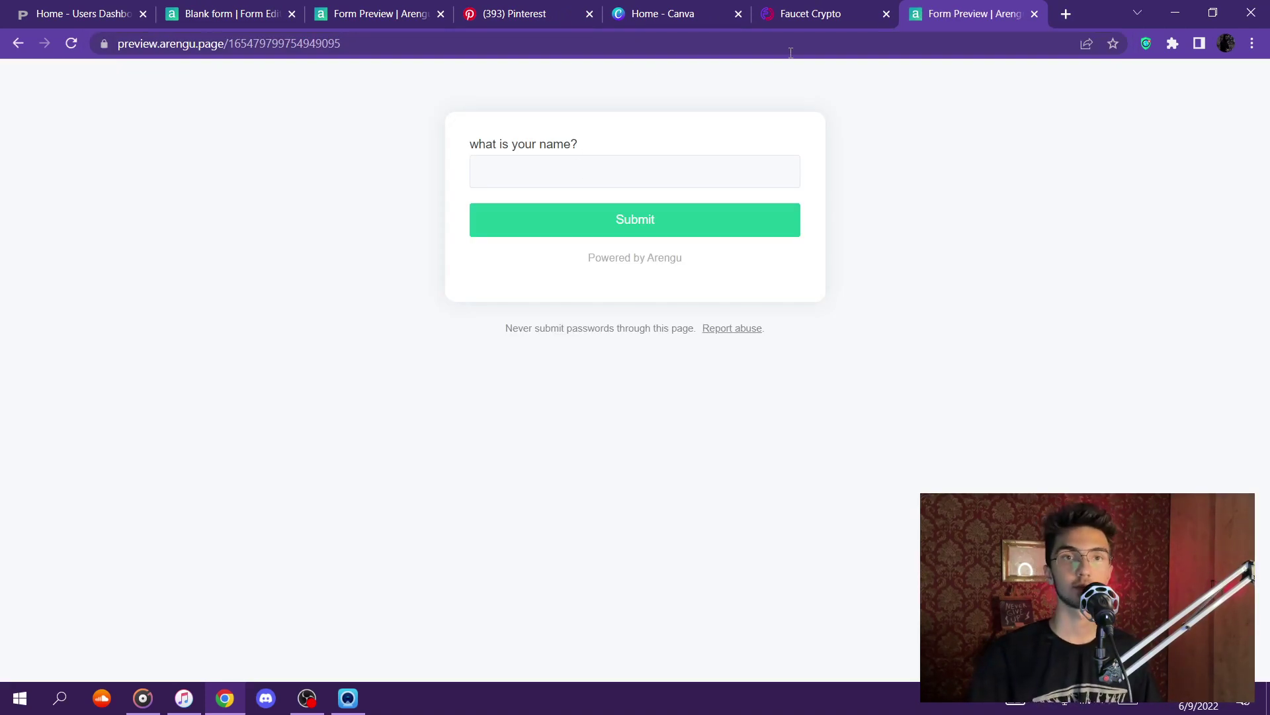
{"action": "left_click", "coordinate": [1035, 14]}
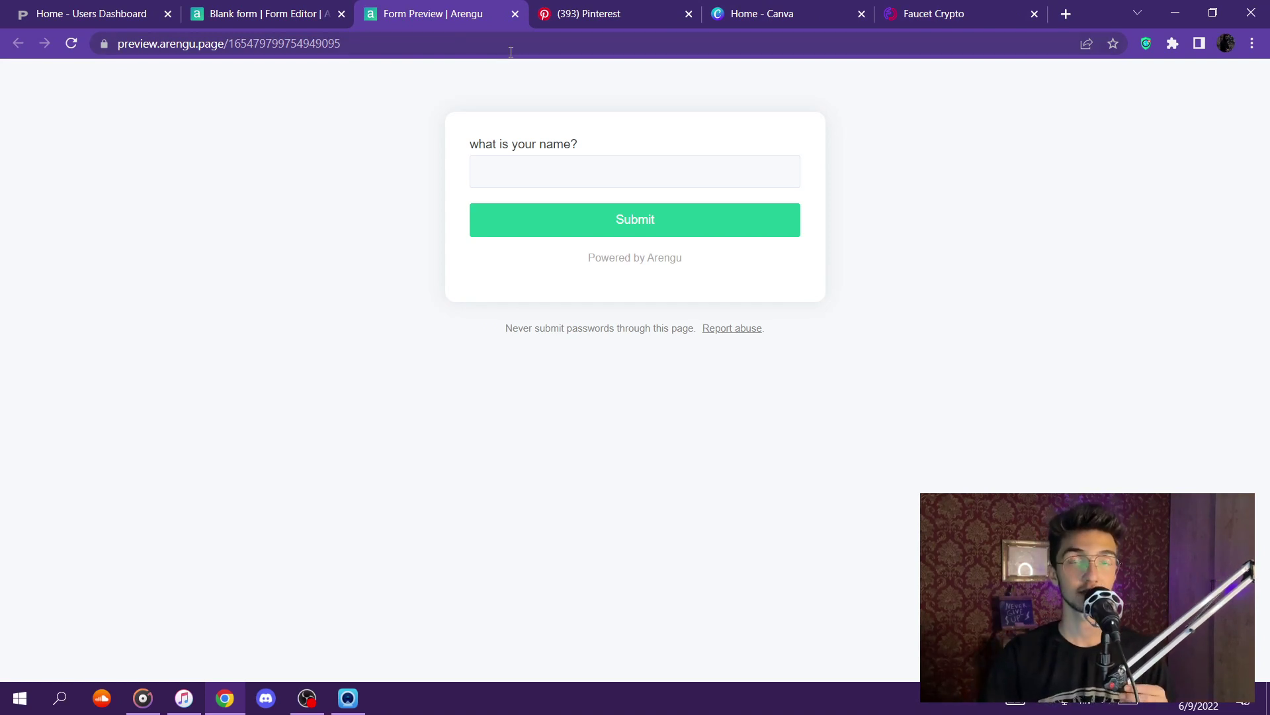
Switch to Pinterest and examine the profile's bio text and saved boards
{"action": "left_click", "coordinate": [564, 20]}
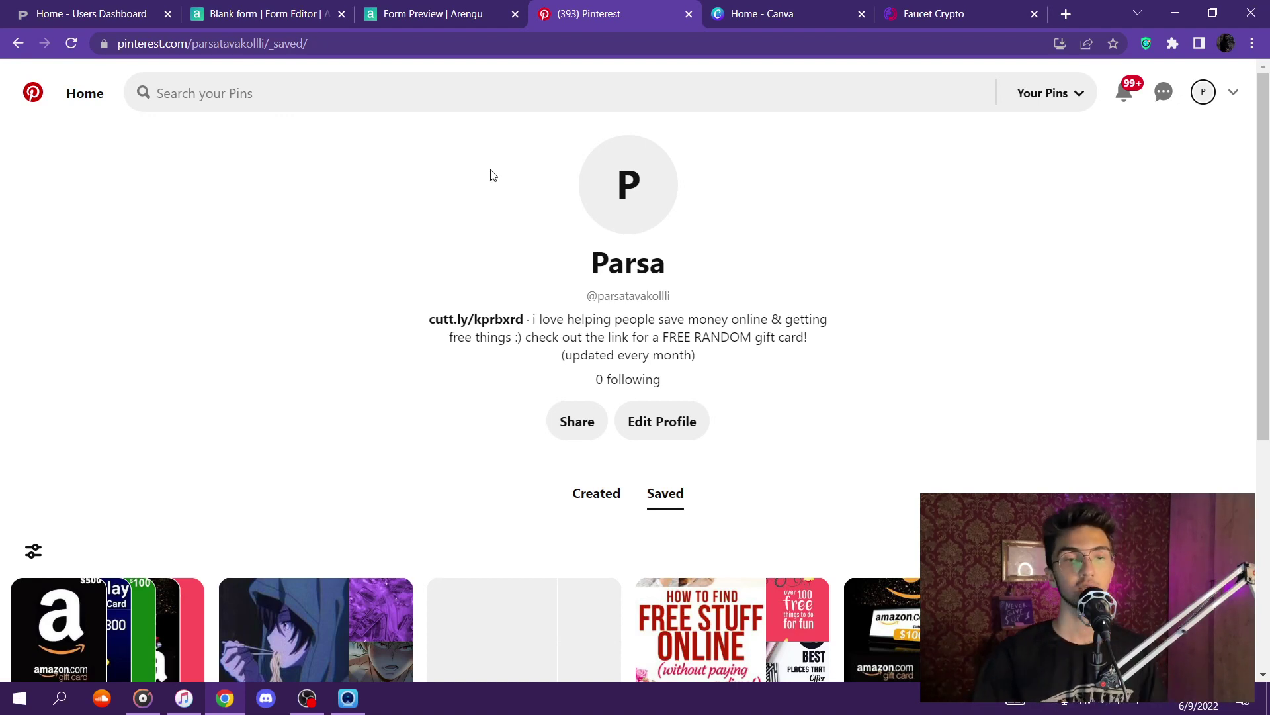
{"action": "scroll", "coordinate": [769, 249], "scroll_direction": "down", "scroll_amount": 3}
{"action": "scroll", "coordinate": [820, 375], "scroll_direction": "up", "scroll_amount": 3}
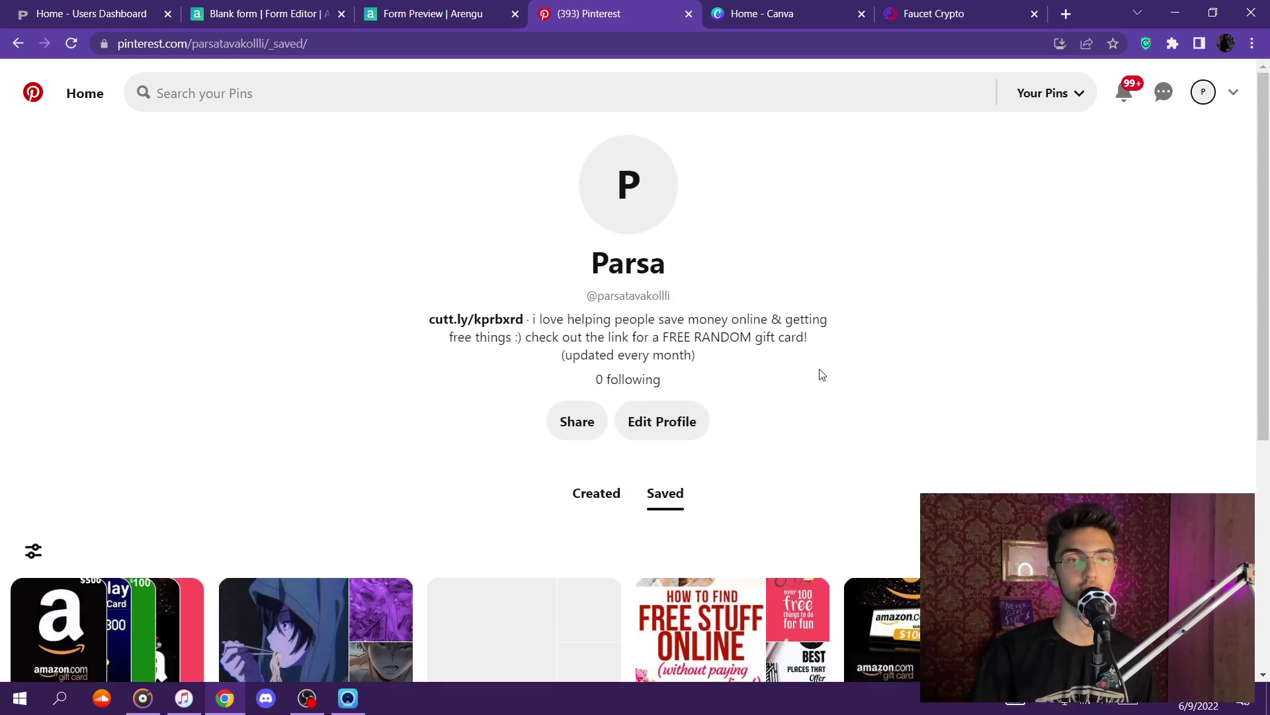
{"action": "left_click_drag", "start_coordinate": [800, 344], "coordinate": [431, 301]}
{"action": "left_click", "coordinate": [700, 358]}
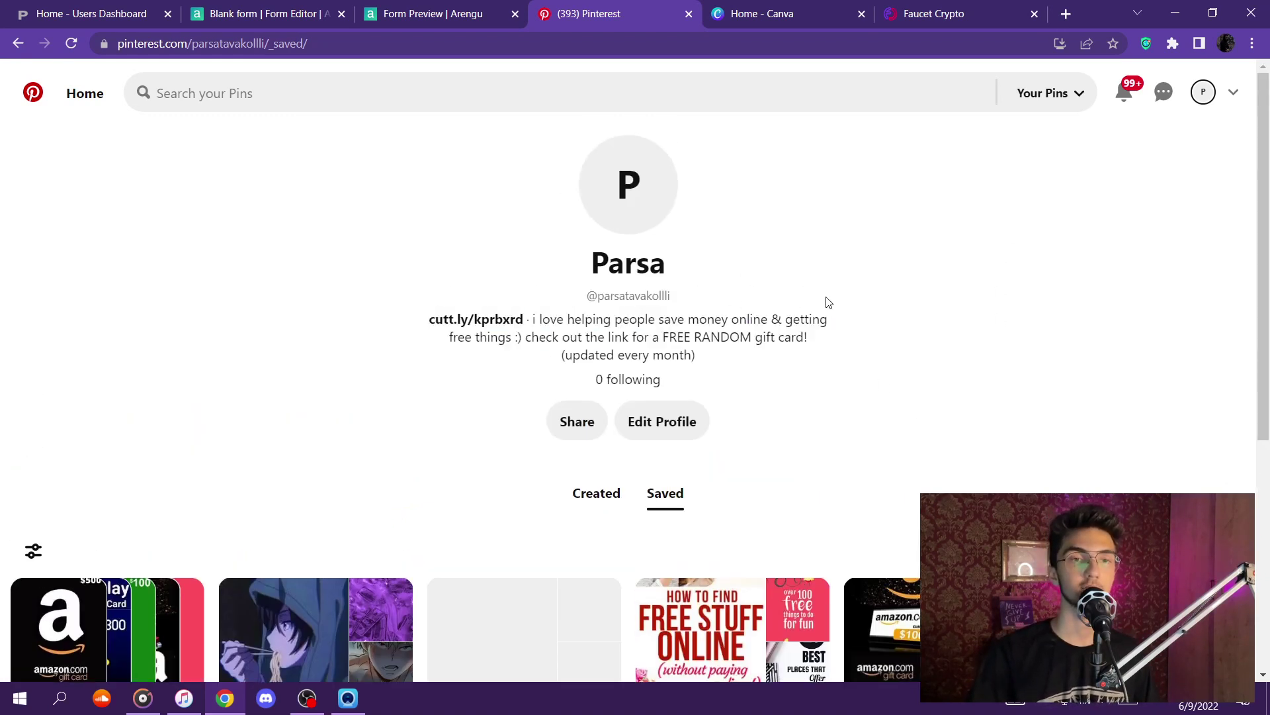
{"action": "scroll", "coordinate": [829, 303], "scroll_direction": "down", "scroll_amount": 5}
{"action": "scroll", "coordinate": [821, 404], "scroll_direction": "up", "scroll_amount": 5}
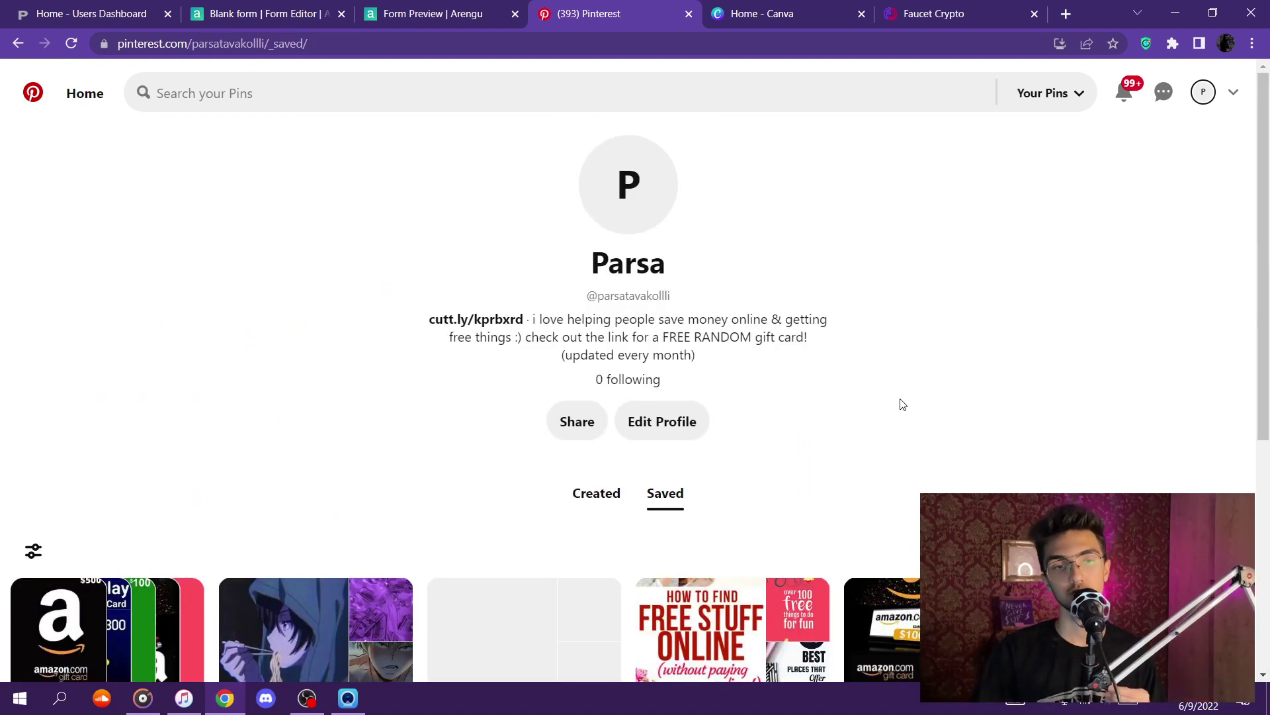
Create a new Pin and enter "earn money online" as its title
{"action": "scroll", "coordinate": [897, 404], "scroll_direction": "down", "scroll_amount": 3}
{"action": "left_click", "coordinate": [1223, 385]}
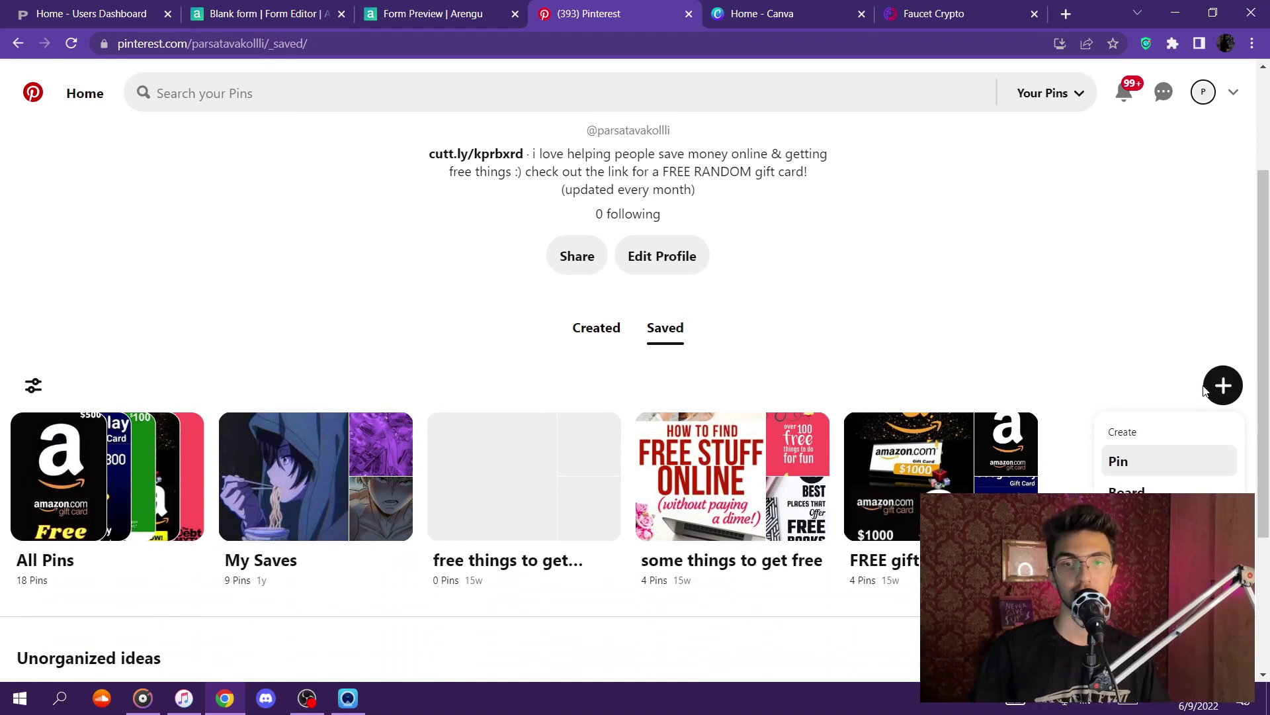
{"action": "left_click", "coordinate": [1118, 463]}
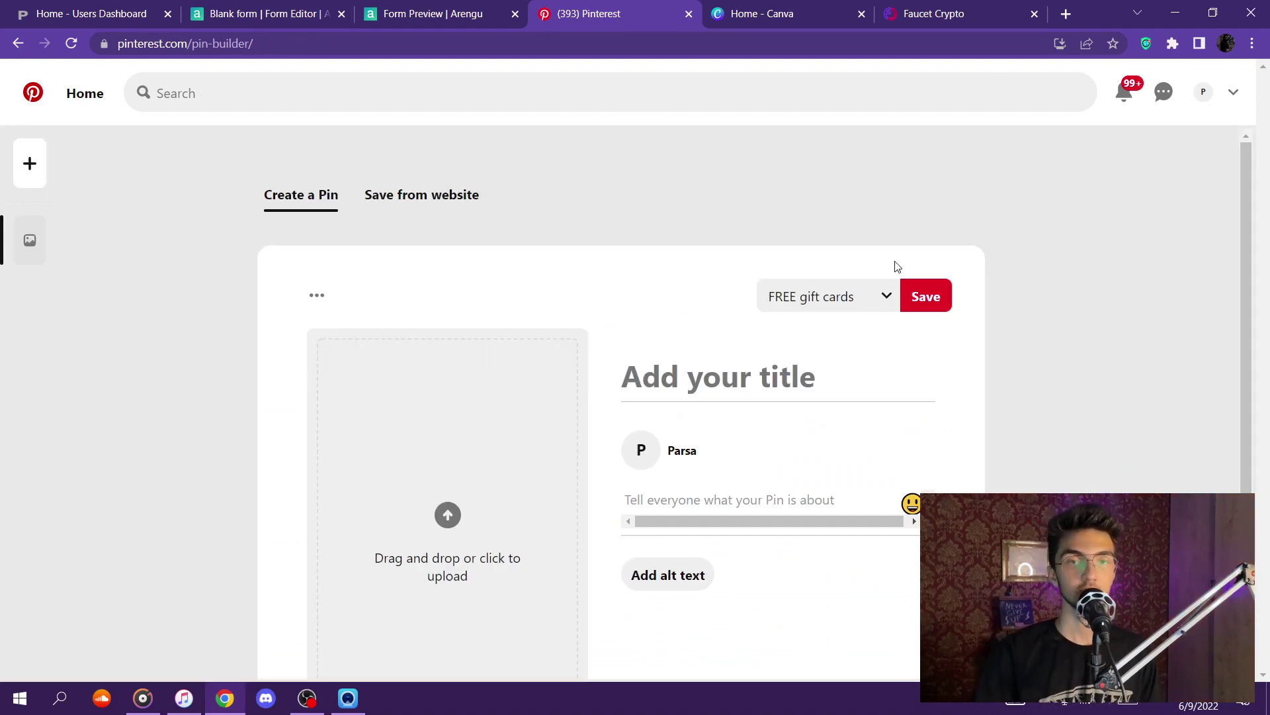
{"action": "scroll", "coordinate": [824, 301], "scroll_direction": "down", "scroll_amount": 1}
{"action": "left_click", "coordinate": [681, 296]}
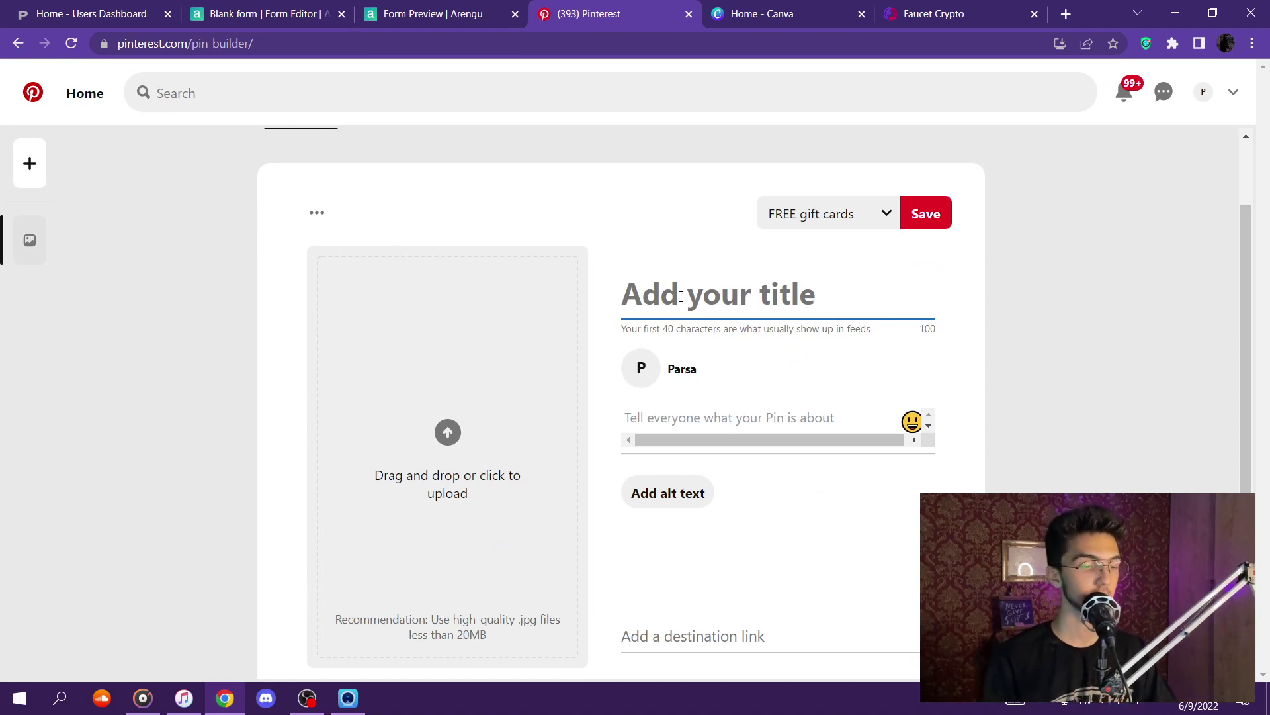
{"action": "type", "text": "earn money online"}
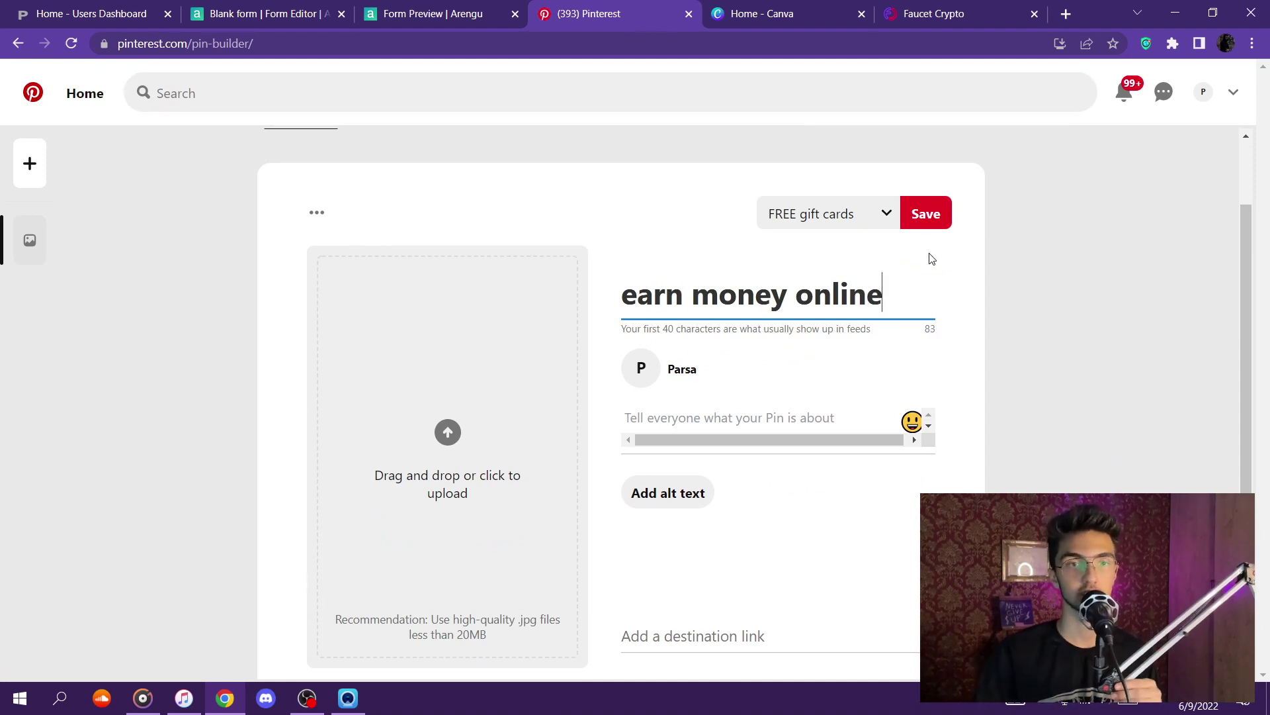
{"action": "scroll", "coordinate": [705, 507], "scroll_direction": "down", "scroll_amount": 1}
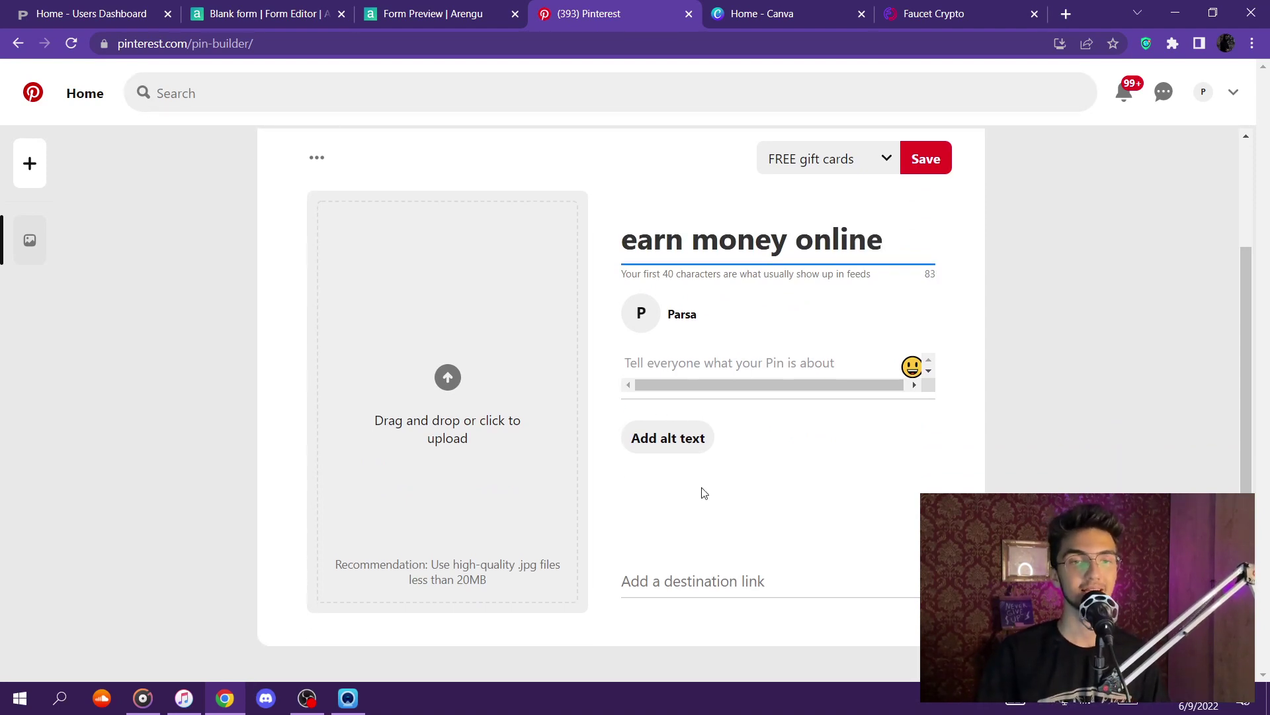
Open the Pin's alt text field and look over the empty alt text and destination link fields
{"action": "left_click", "coordinate": [664, 440]}
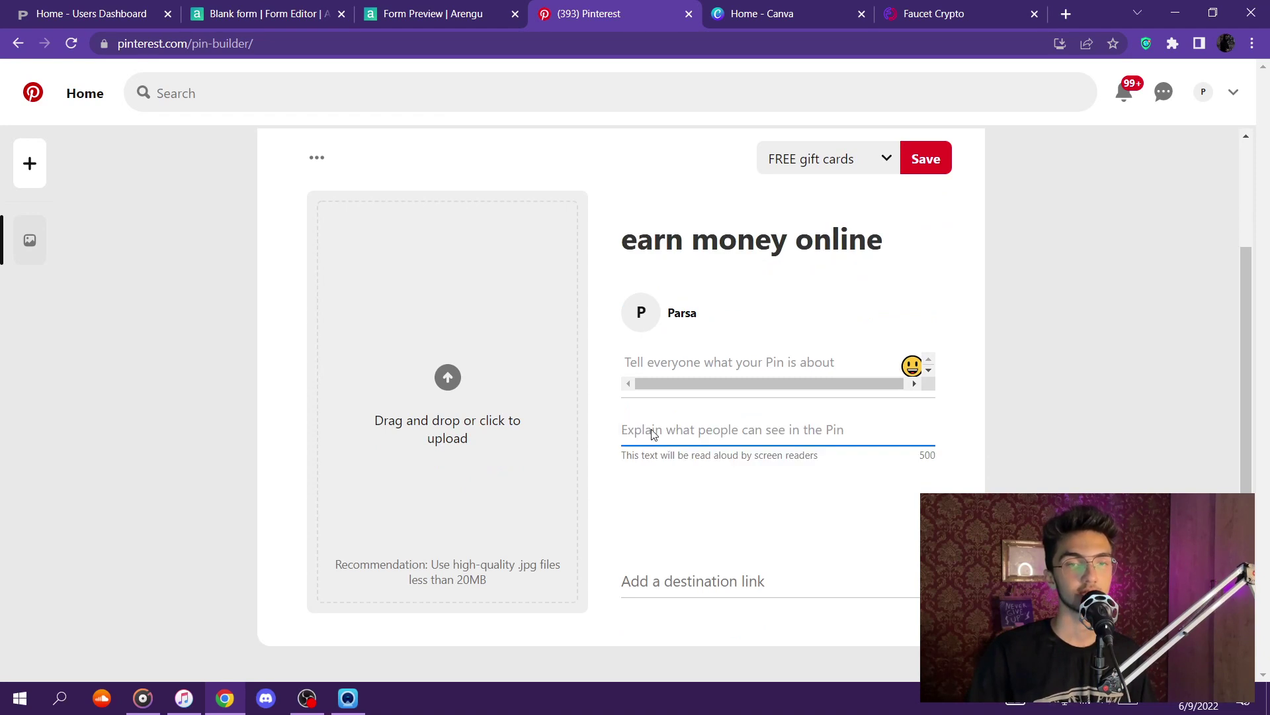
{"action": "left_click", "coordinate": [799, 490]}
{"action": "left_click", "coordinate": [669, 580]}
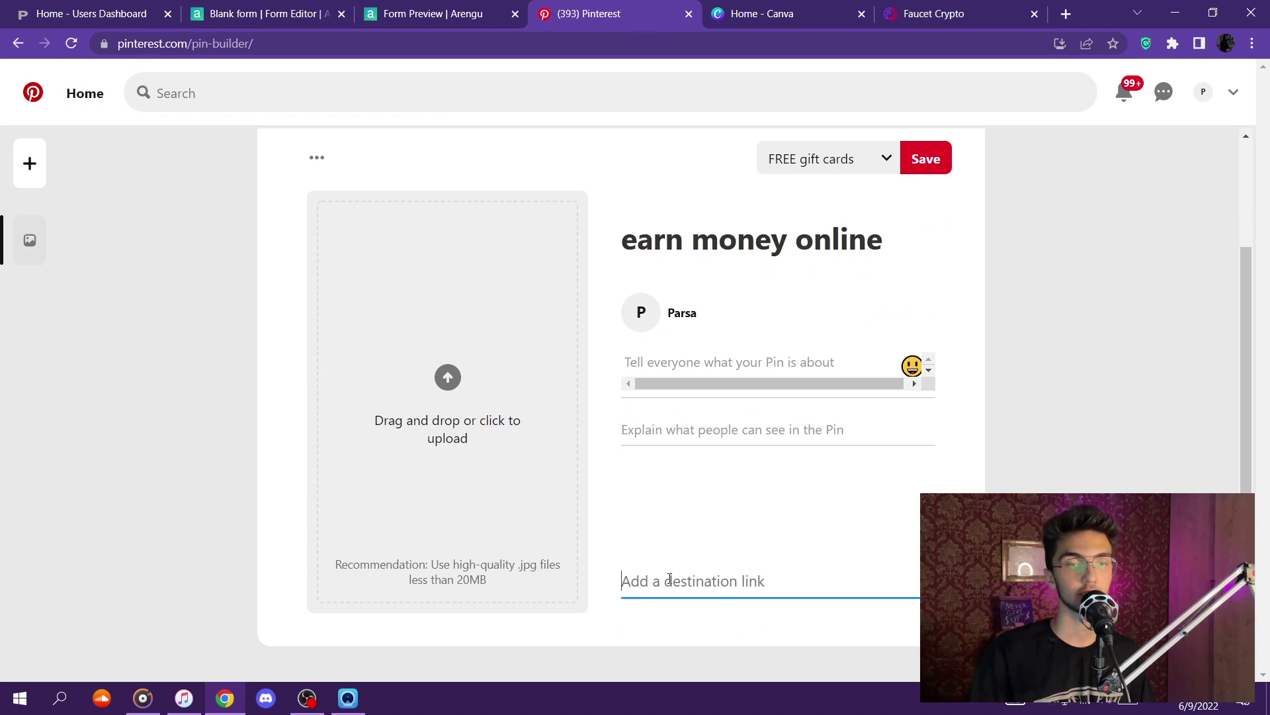
{"action": "left_click", "coordinate": [764, 523]}
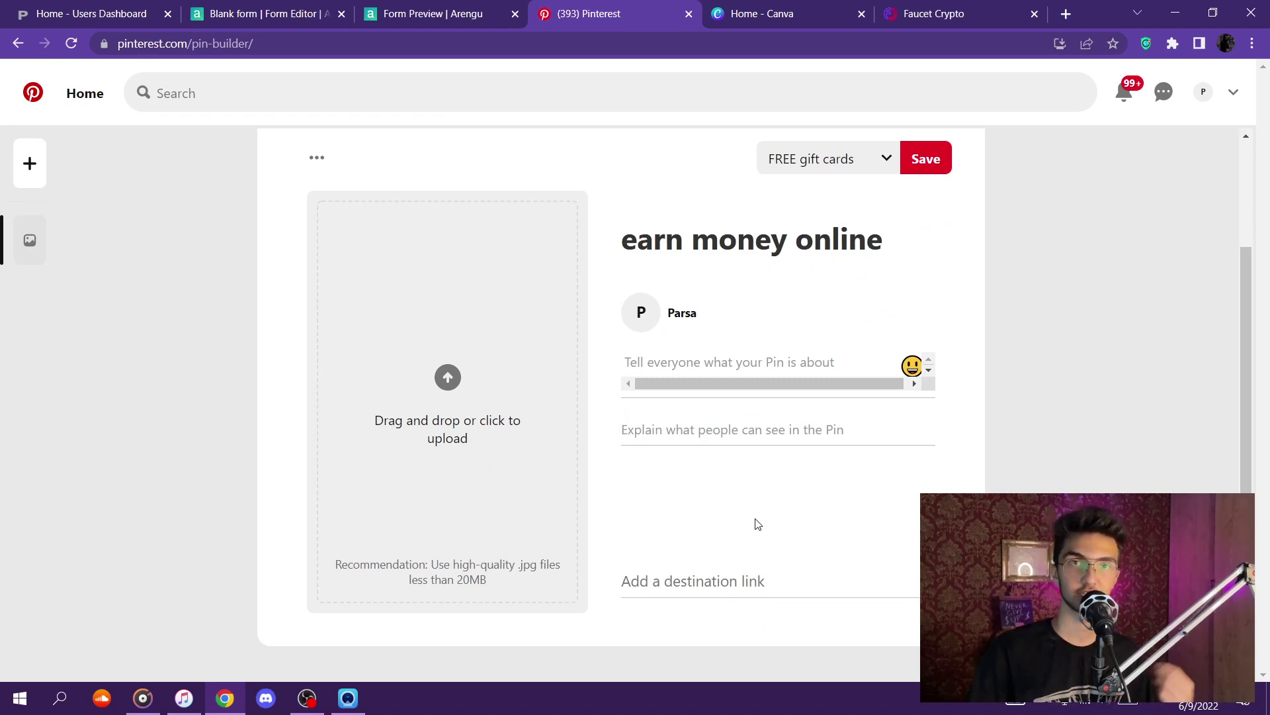
Write the Pin description "in this pin i will show you how you can make money online" and end it with a winking, tongue-out emoji
{"action": "scroll", "coordinate": [758, 525], "scroll_direction": "up", "scroll_amount": 2}
{"action": "left_click", "coordinate": [757, 495]}
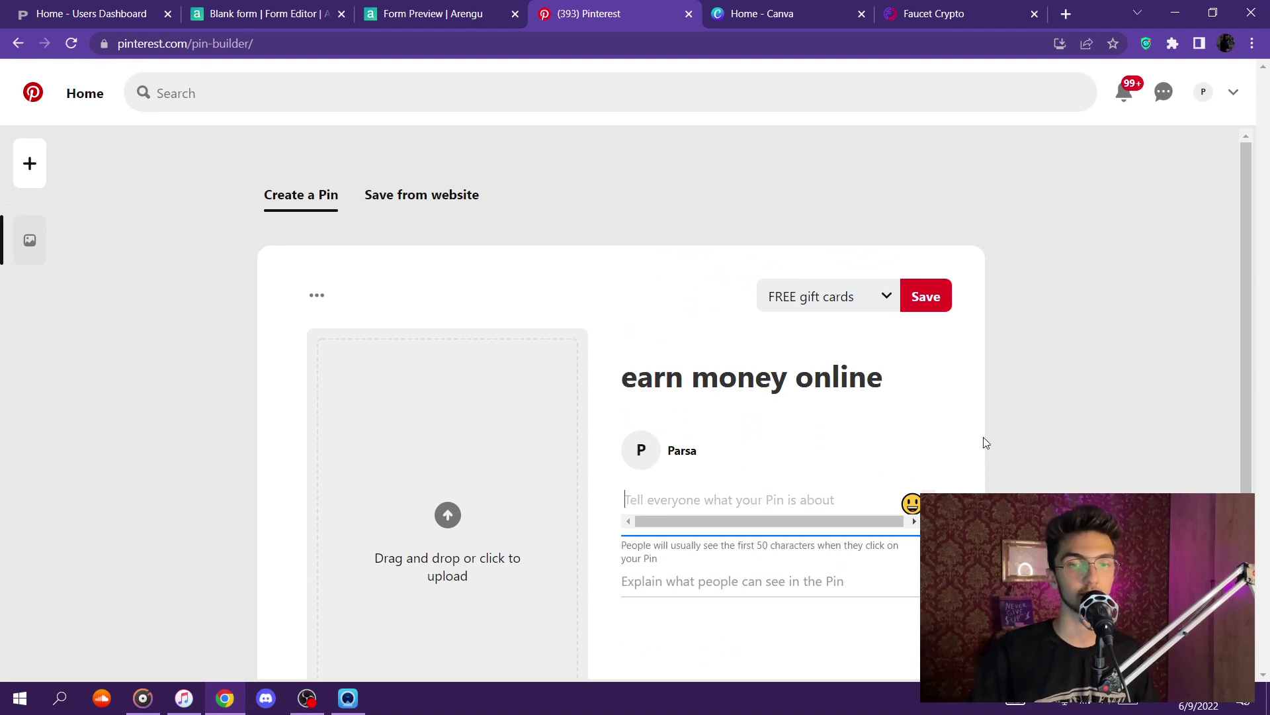
{"action": "left_click", "coordinate": [983, 441]}
{"action": "left_click", "coordinate": [728, 497]}
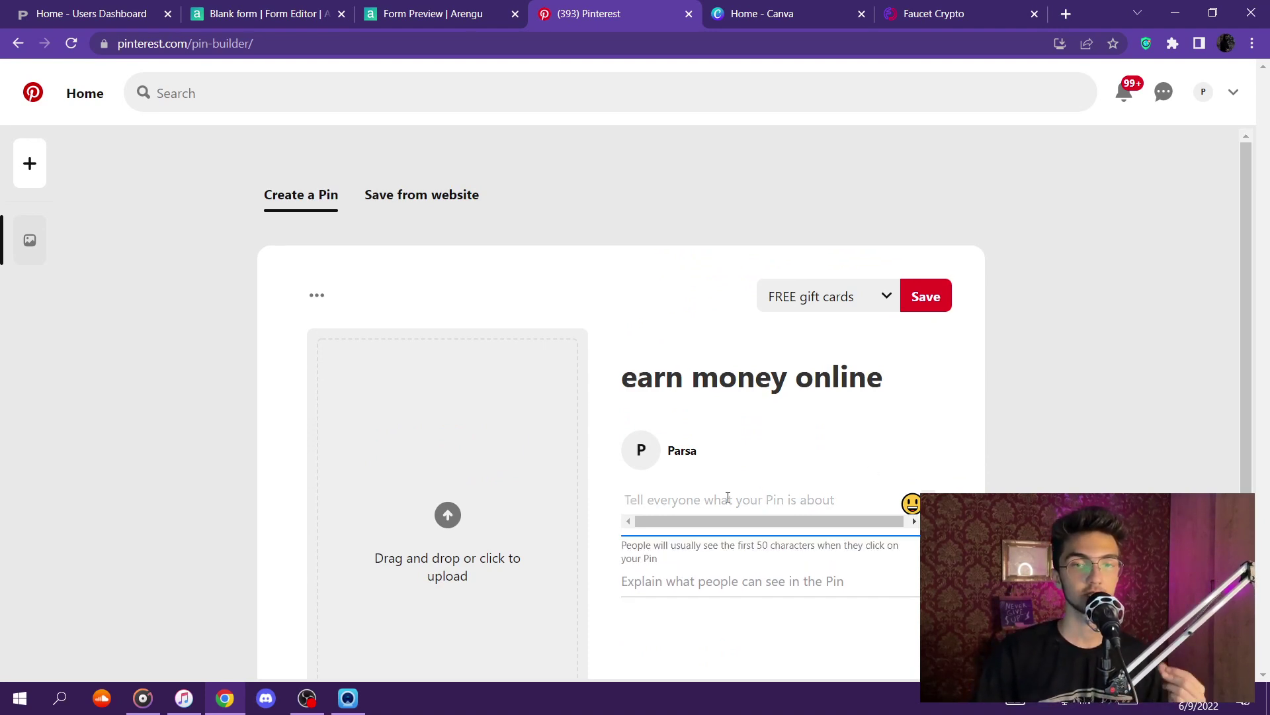
{"action": "scroll", "coordinate": [943, 458], "scroll_direction": "down", "scroll_amount": 1}
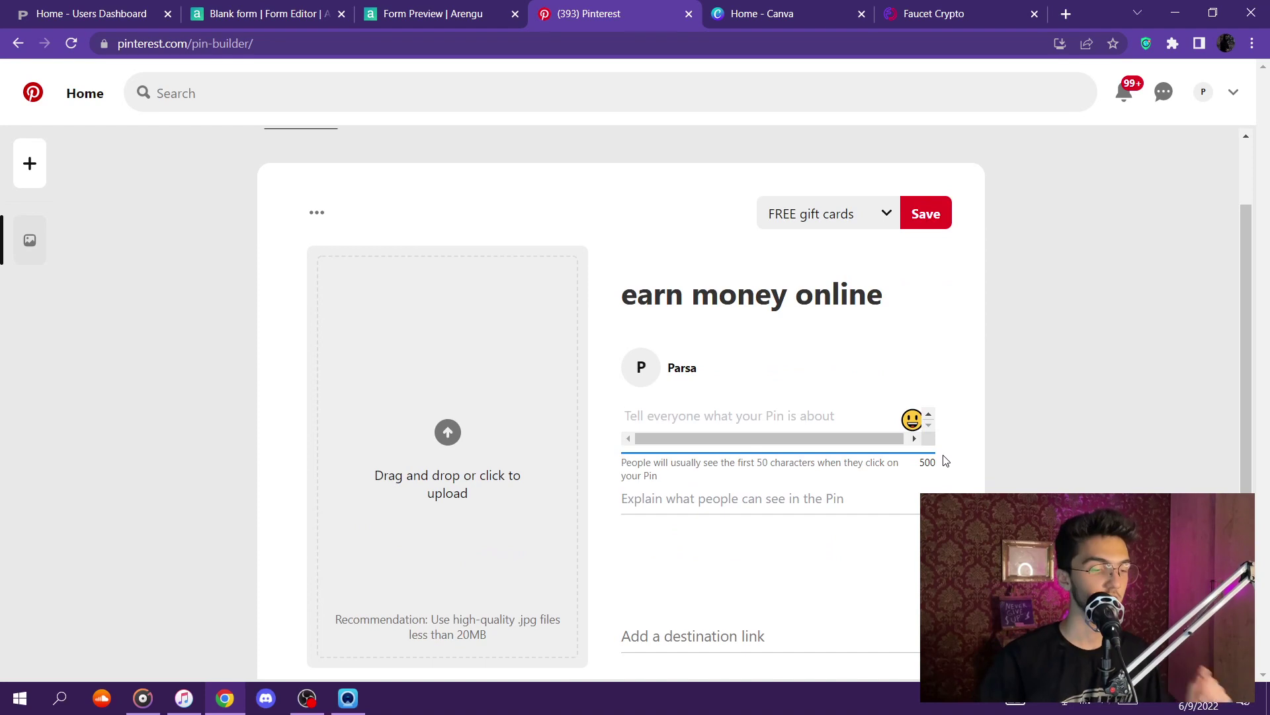
{"action": "type", "text": "in this p"}
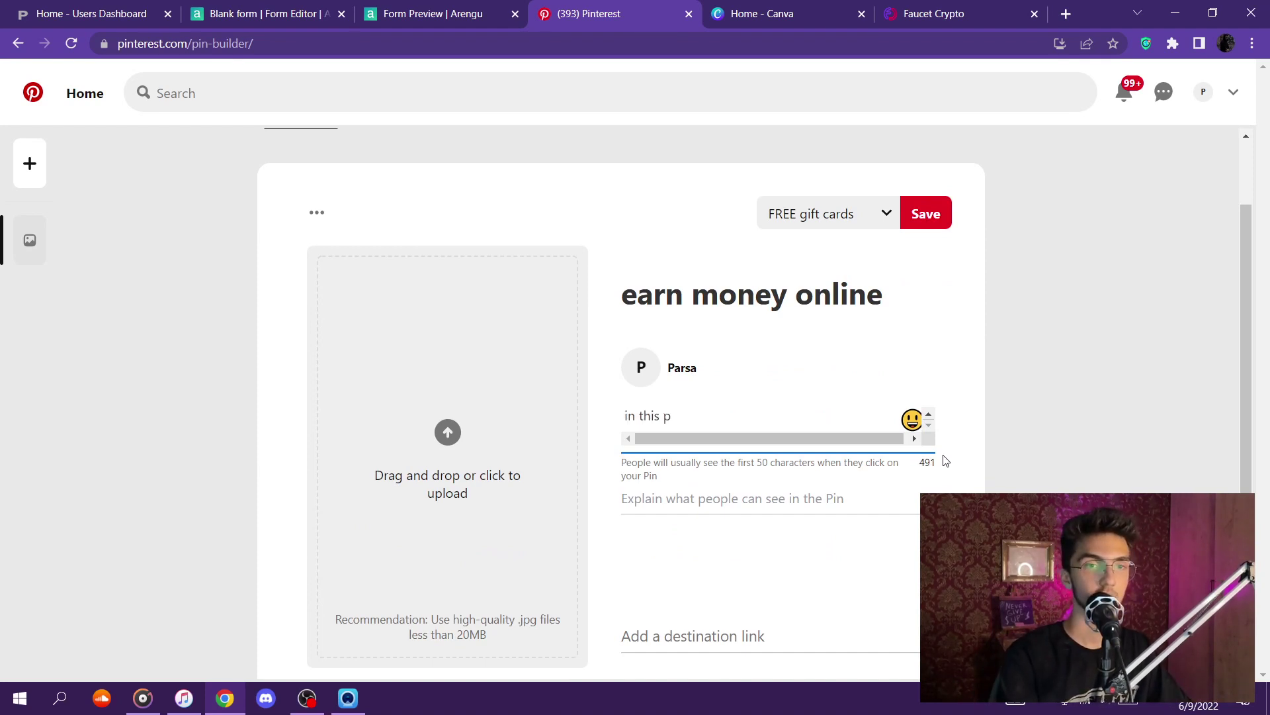
{"action": "type", "text": "in "}
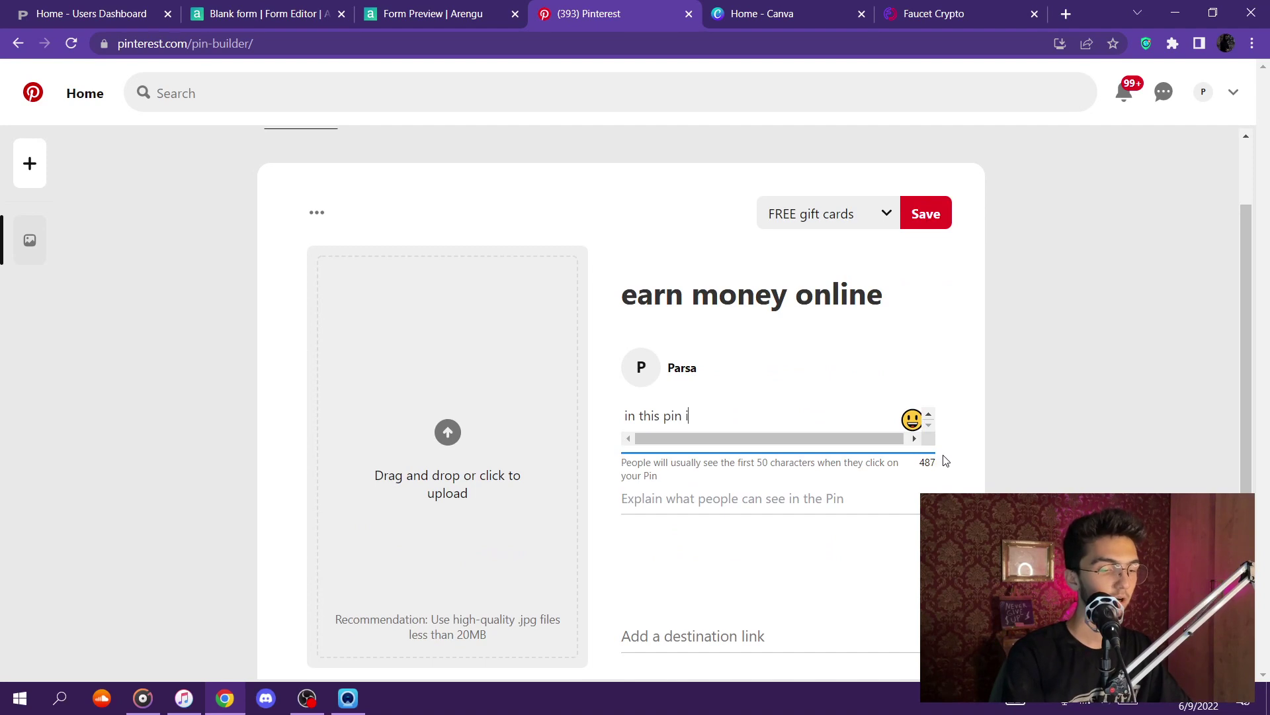
{"action": "type", "text": "i will sho"}
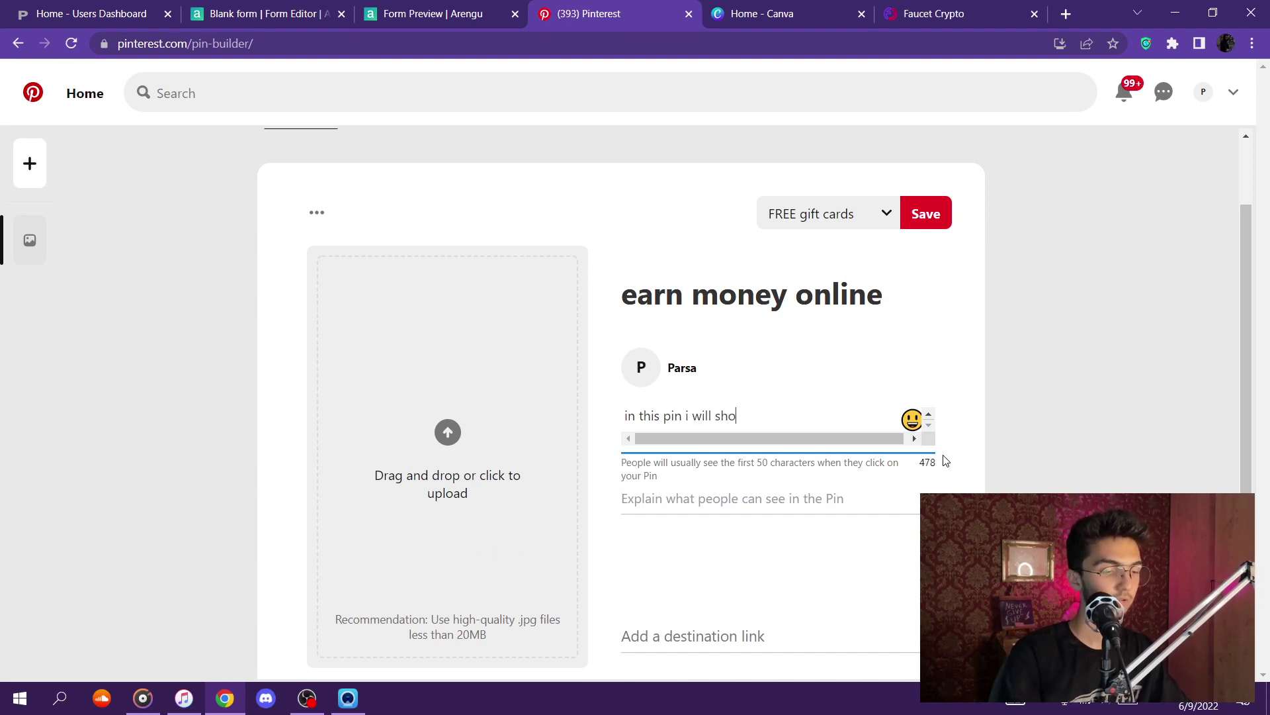
{"action": "type", "text": "w you "}
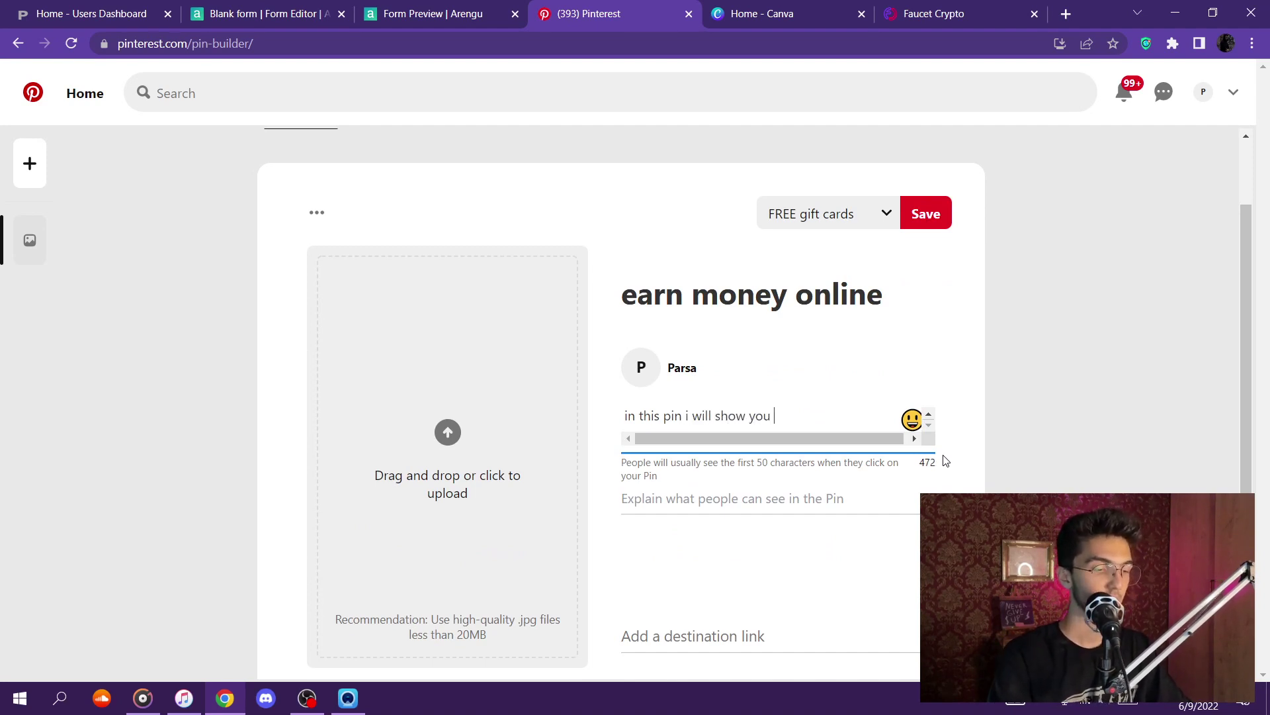
{"action": "type", "text": "how you "}
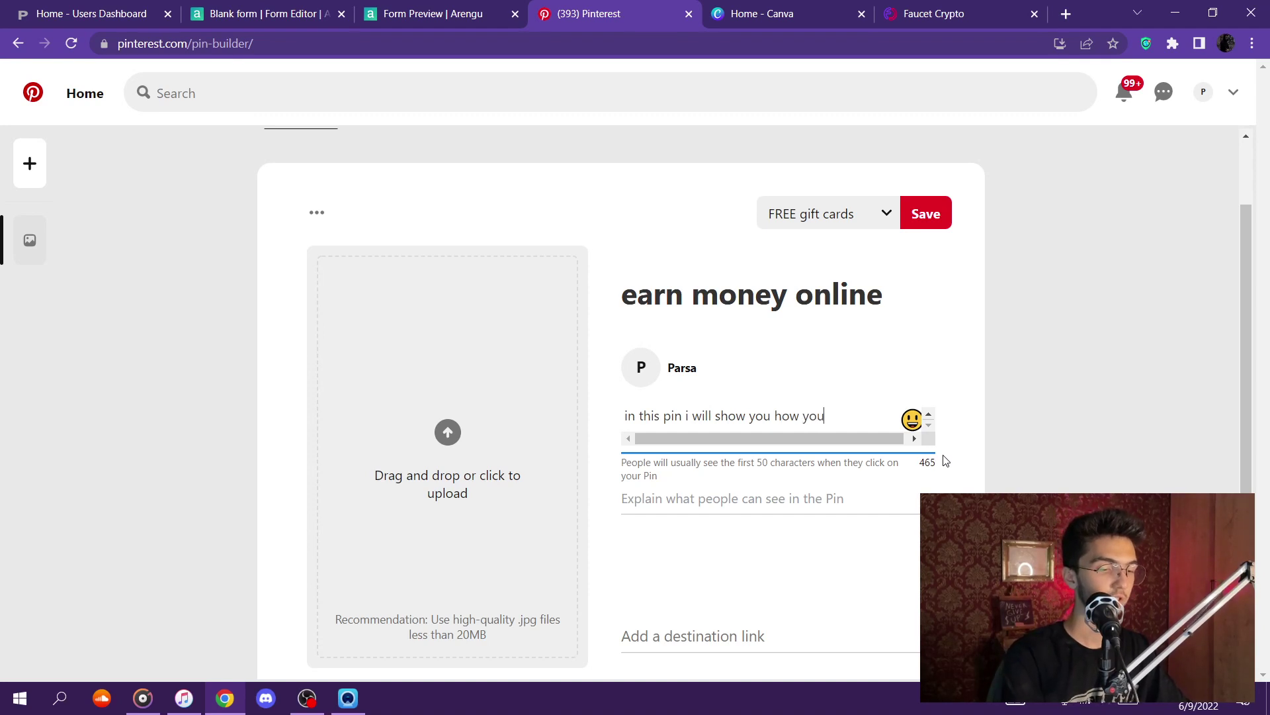
{"action": "type", "text": "can make mio"}
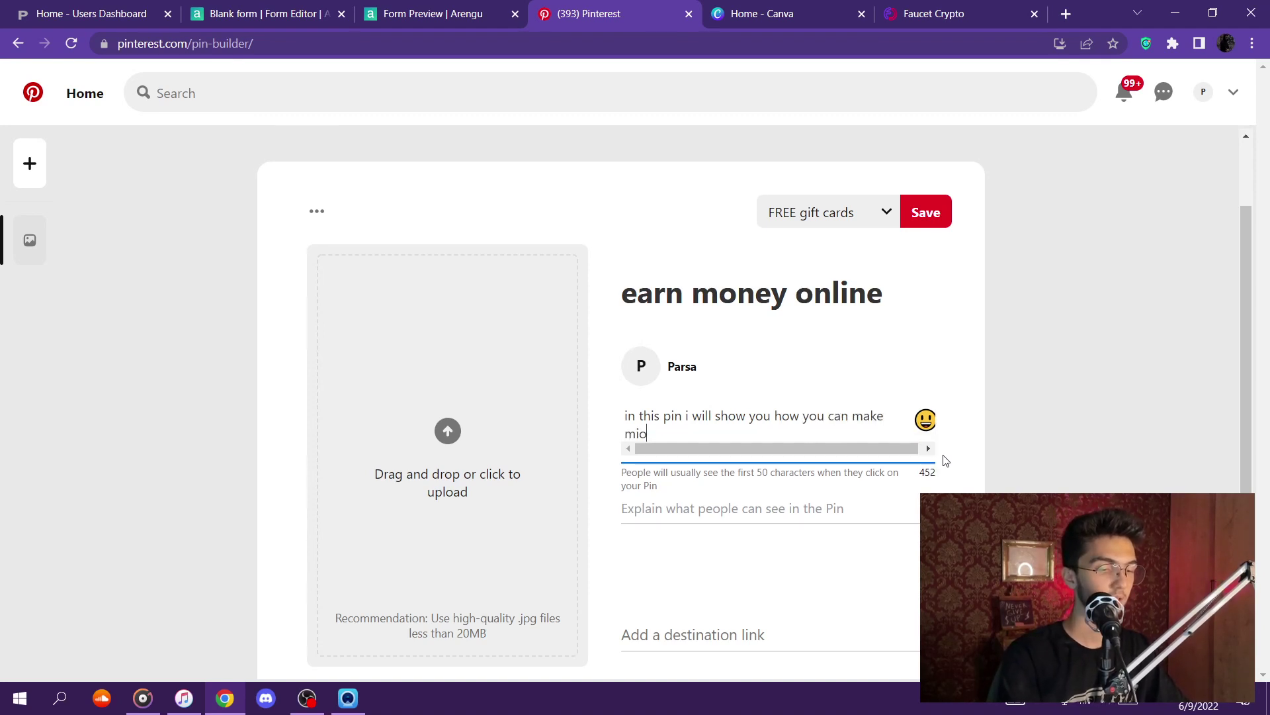
{"action": "key", "text": "BackSpace"}
{"action": "key", "text": "BackSpace"}
{"action": "type", "text": "one"}
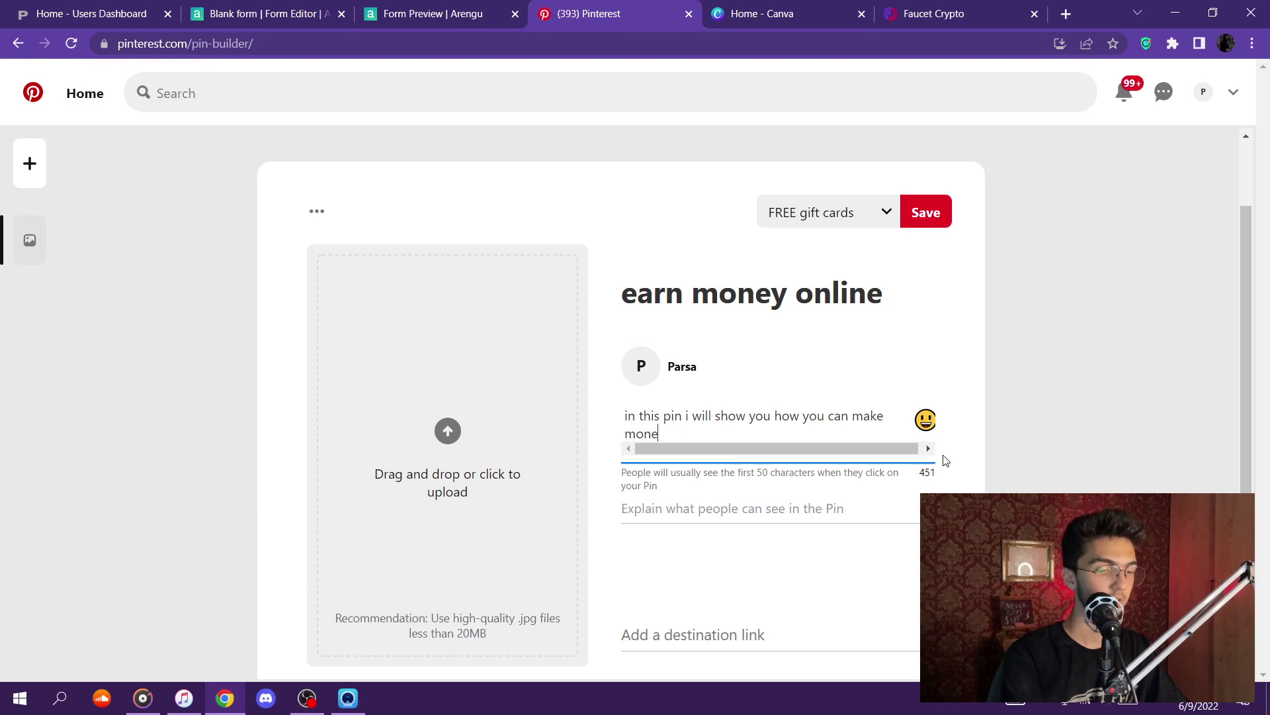
{"action": "type", "text": "y online"}
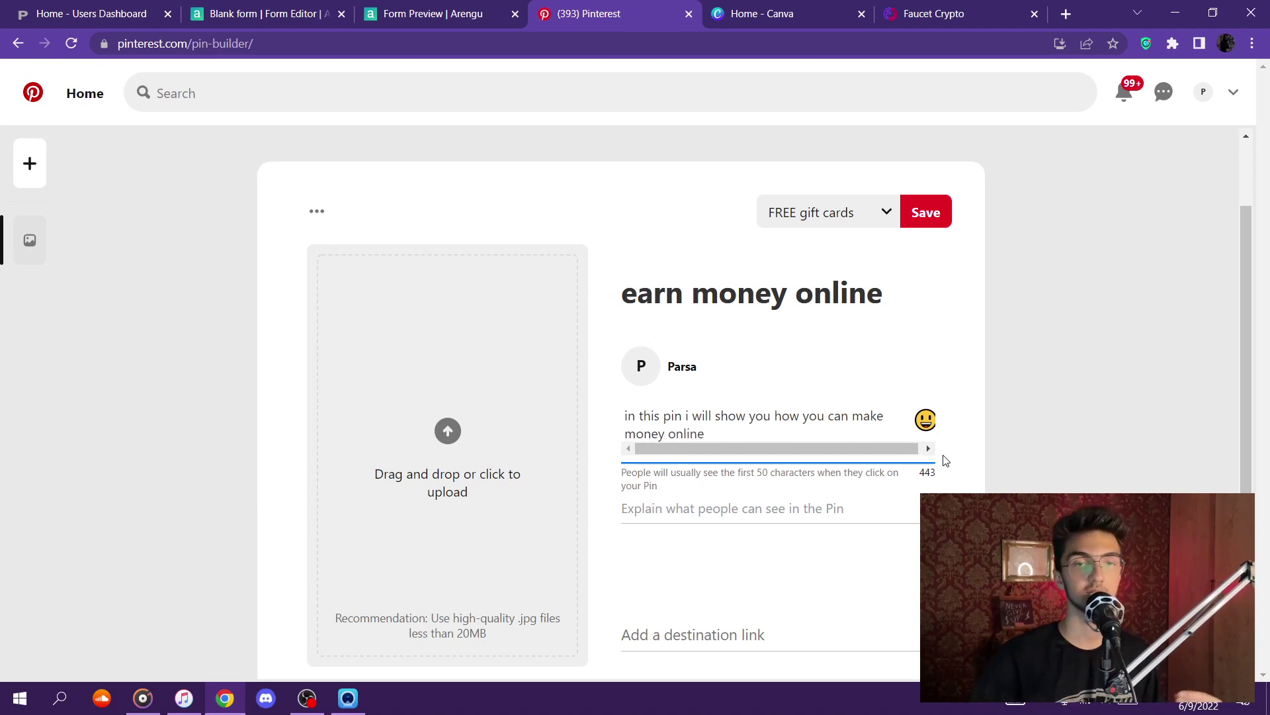
{"action": "left_click", "coordinate": [927, 427]}
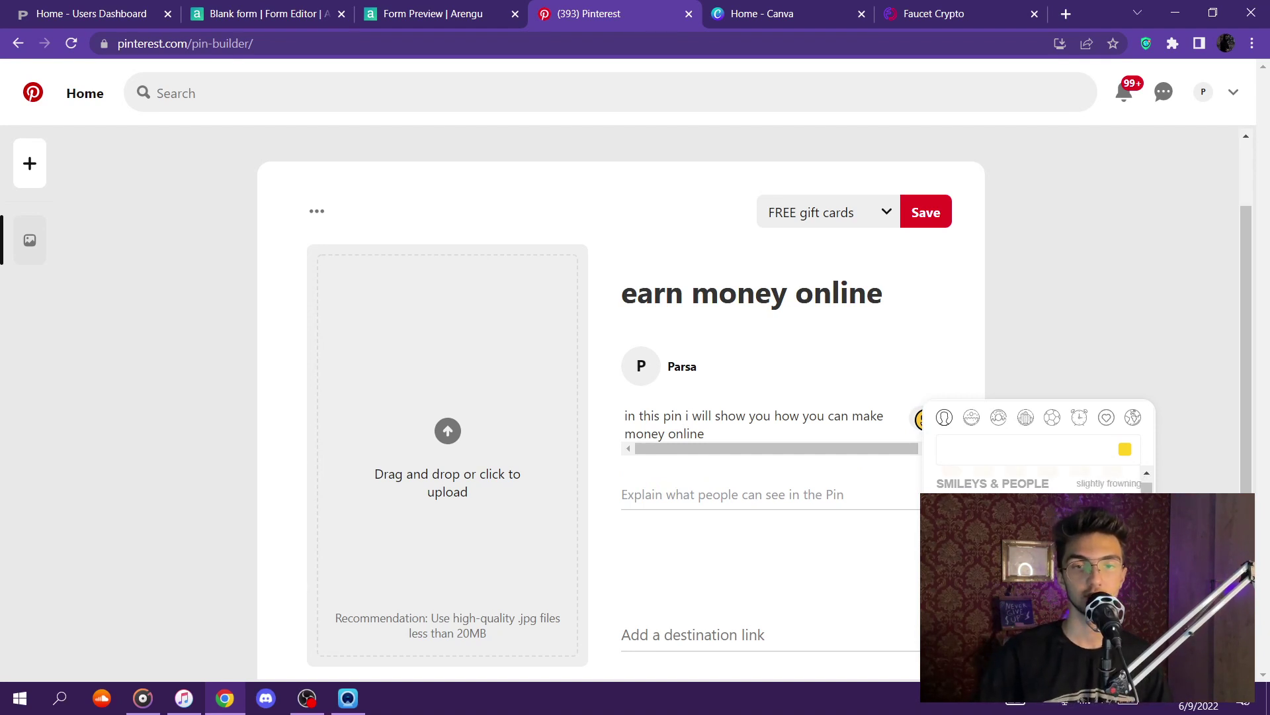
{"action": "left_click", "coordinate": [1059, 513]}
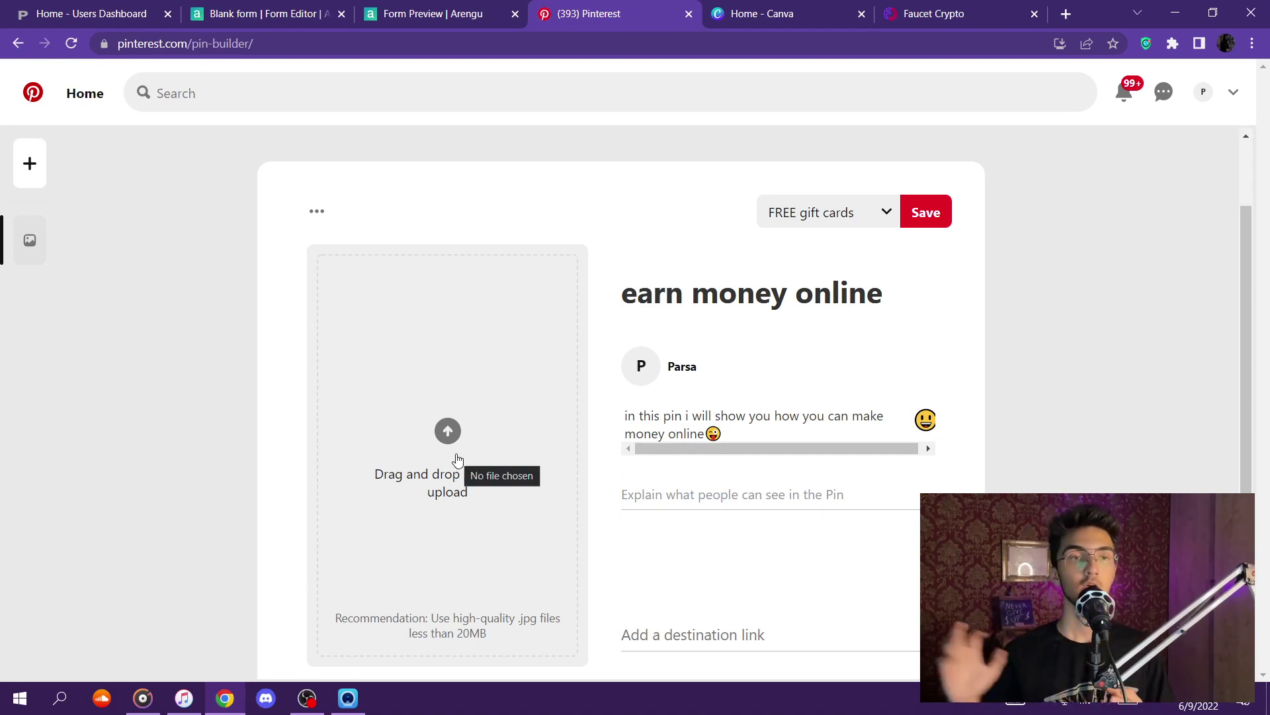
Switch to Canva, sign out to look over its public landing page, and return to the signed-in home page
{"action": "left_click", "coordinate": [761, 13]}
{"action": "left_click", "coordinate": [1215, 86]}
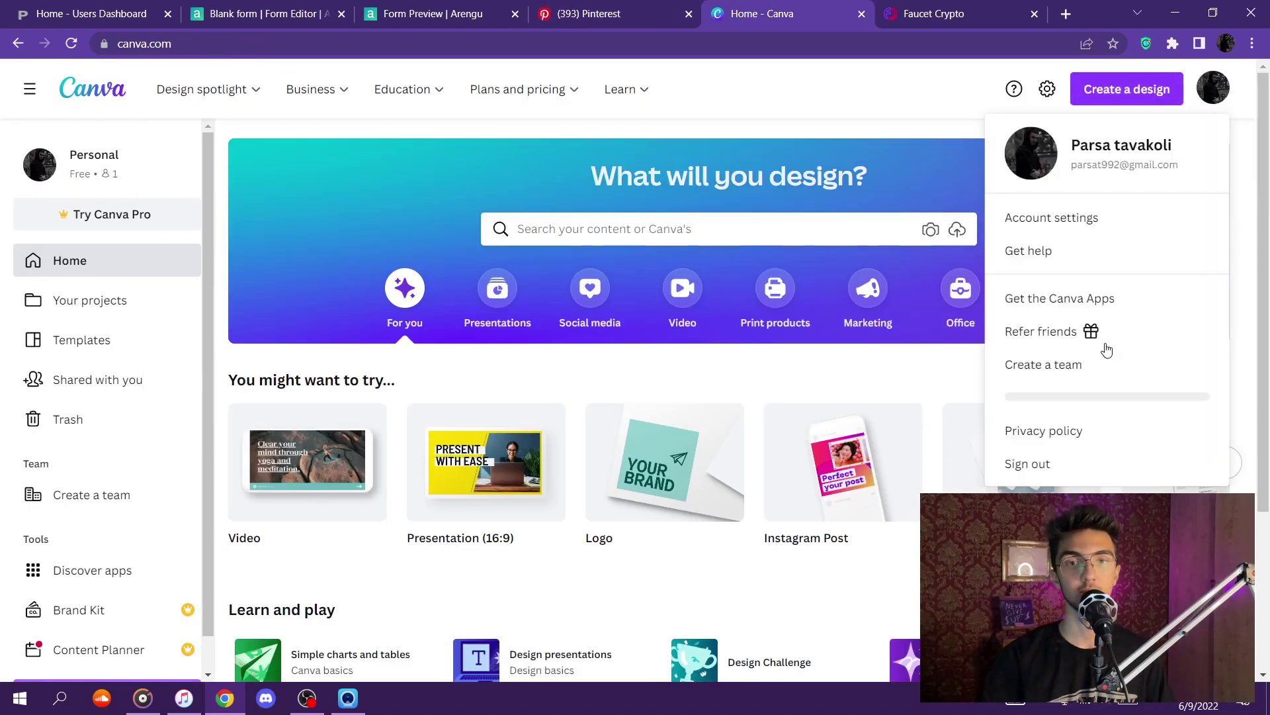
{"action": "left_click", "coordinate": [1029, 431]}
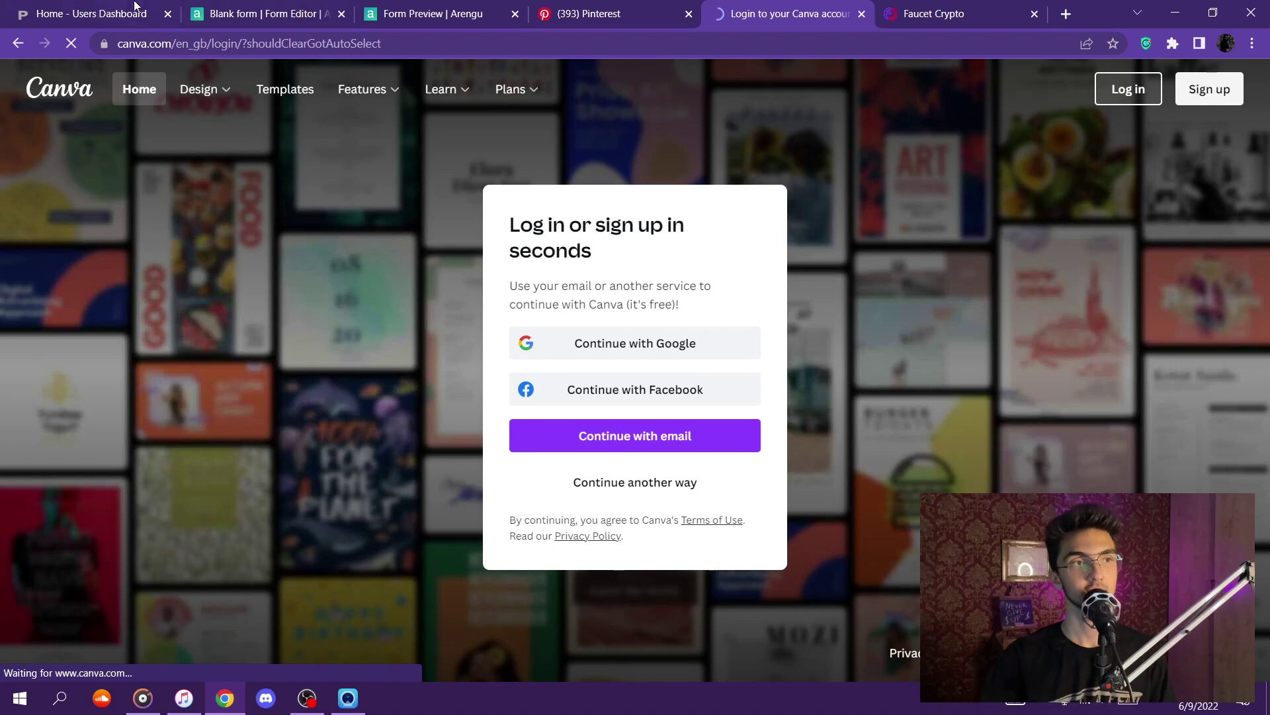
{"action": "left_click", "coordinate": [57, 87]}
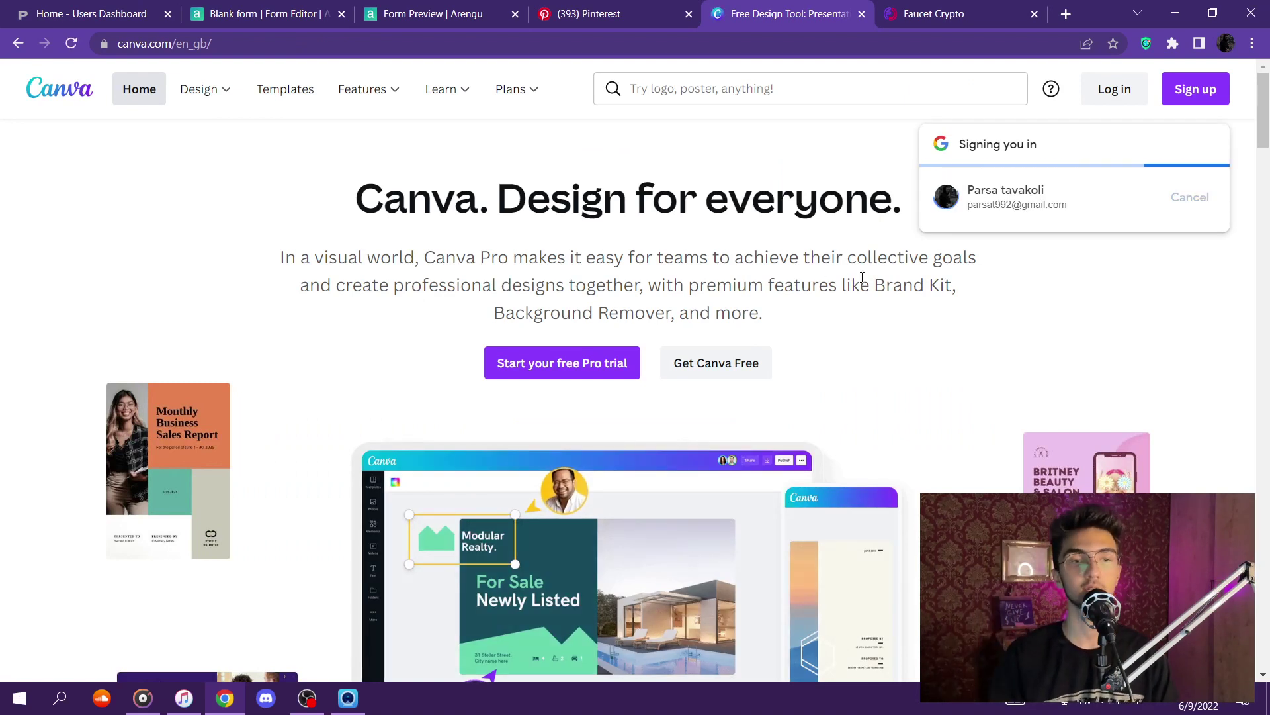
{"action": "scroll", "coordinate": [844, 397], "scroll_direction": "down", "scroll_amount": 5}
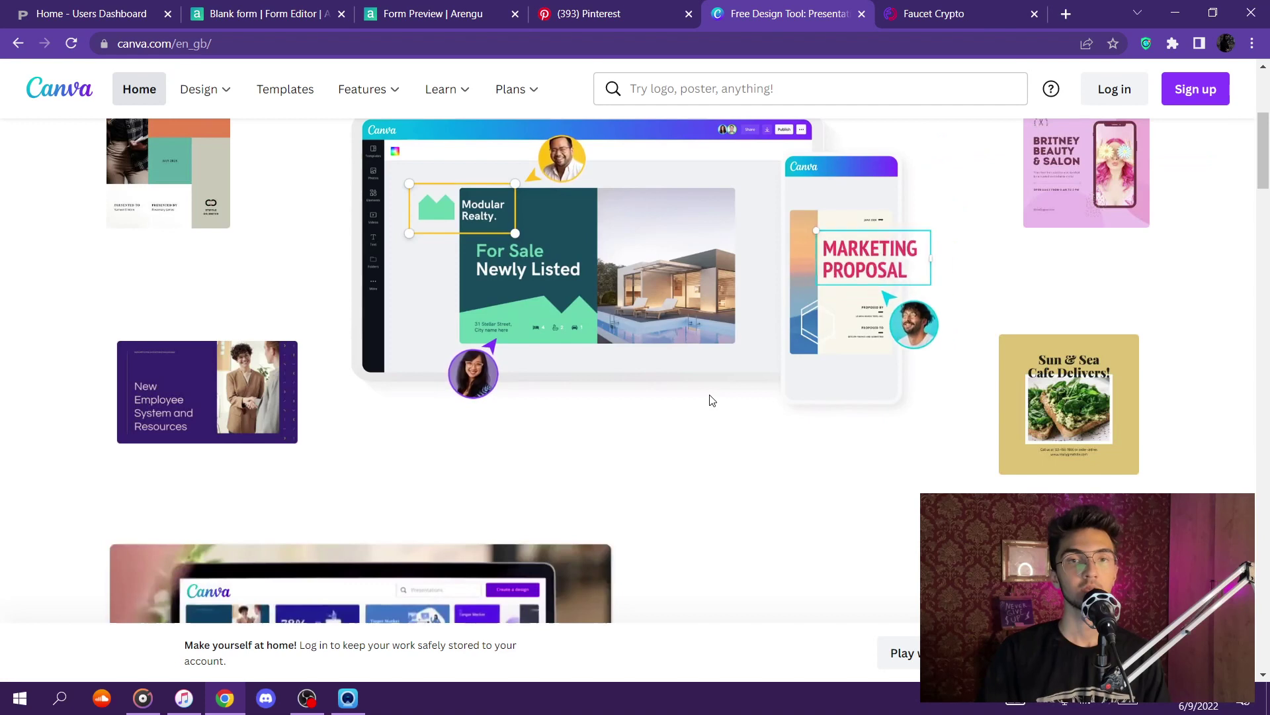
{"action": "scroll", "coordinate": [708, 397], "scroll_direction": "up", "scroll_amount": 5}
{"action": "left_click", "coordinate": [757, 374]}
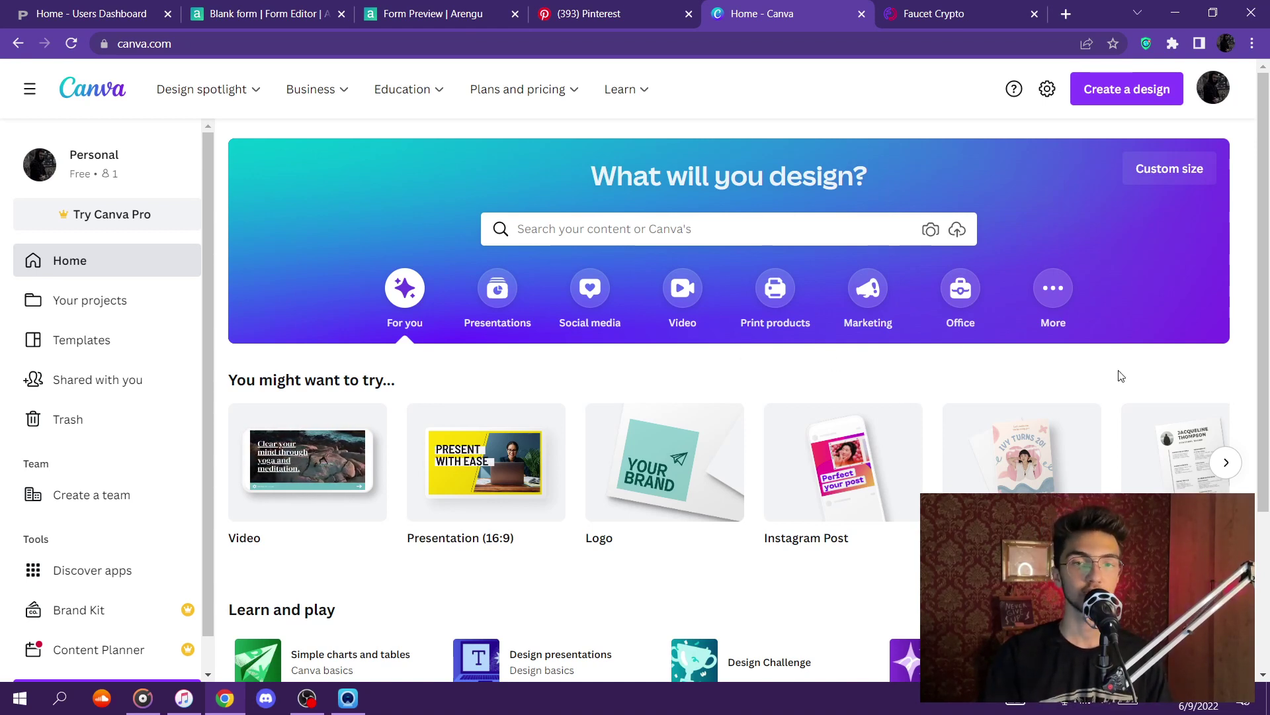
Browse Canva's suggested design types and create a blank Your Story design
{"action": "left_click", "coordinate": [1226, 462]}
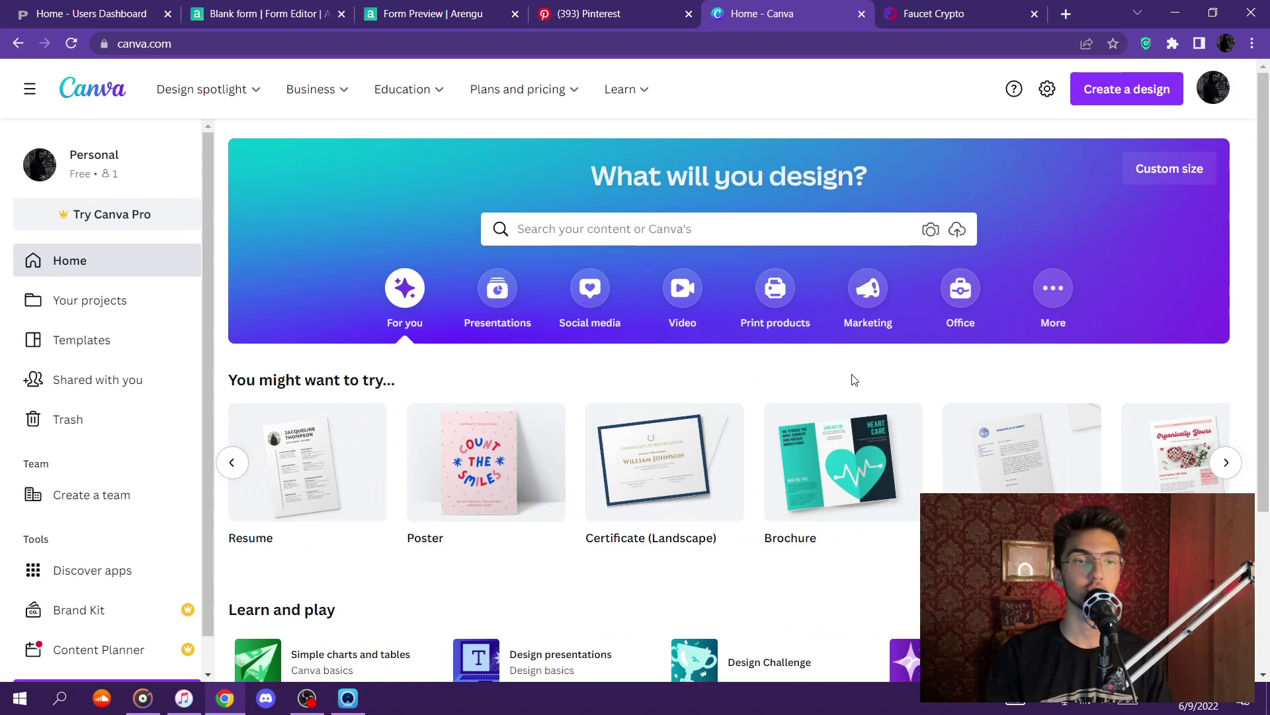
{"action": "left_click", "coordinate": [1227, 461]}
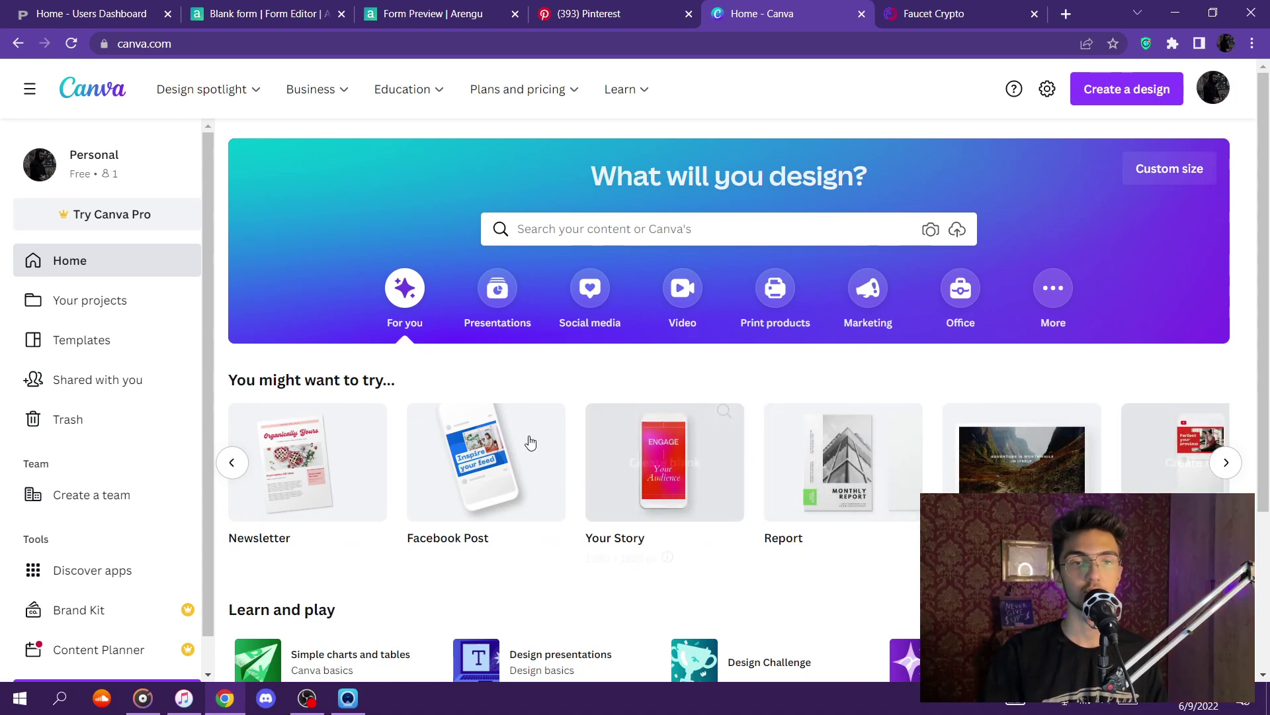
{"action": "scroll", "coordinate": [860, 457], "scroll_direction": "right", "scroll_amount": 10}
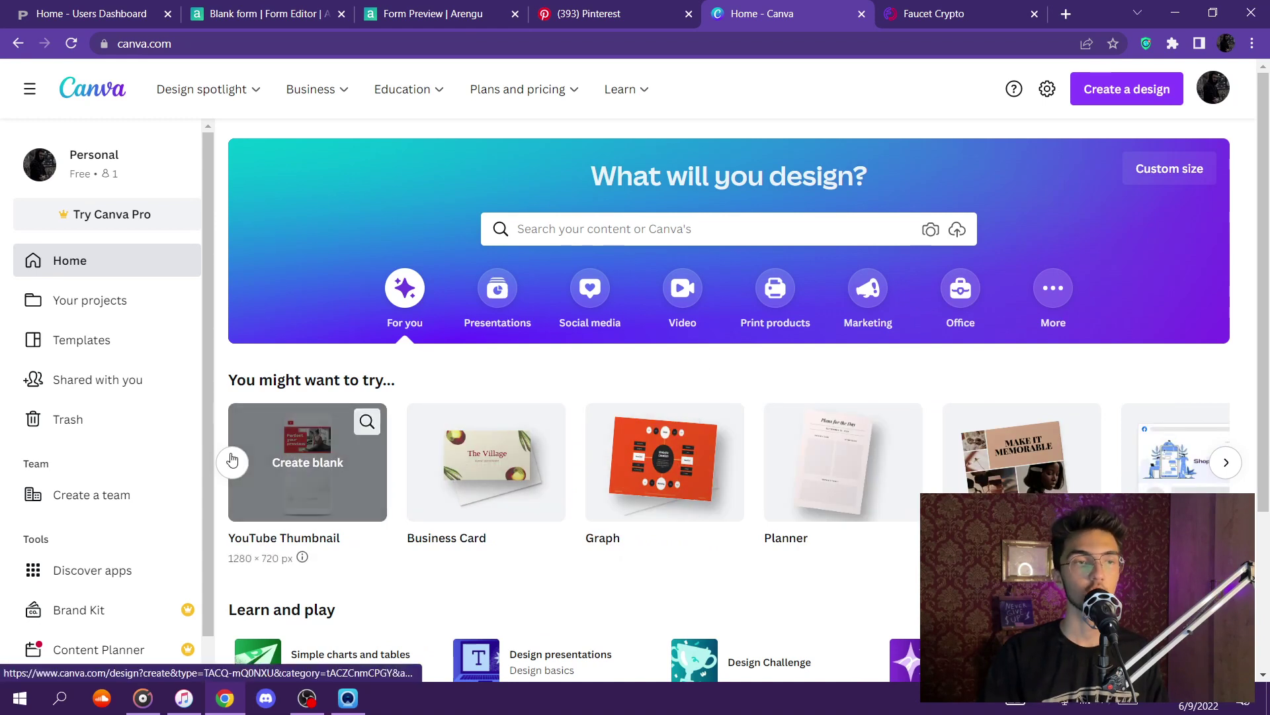
{"action": "scroll", "coordinate": [304, 457], "scroll_direction": "left", "scroll_amount": 5}
{"action": "key", "text": "ctrl+shift+Tab"}
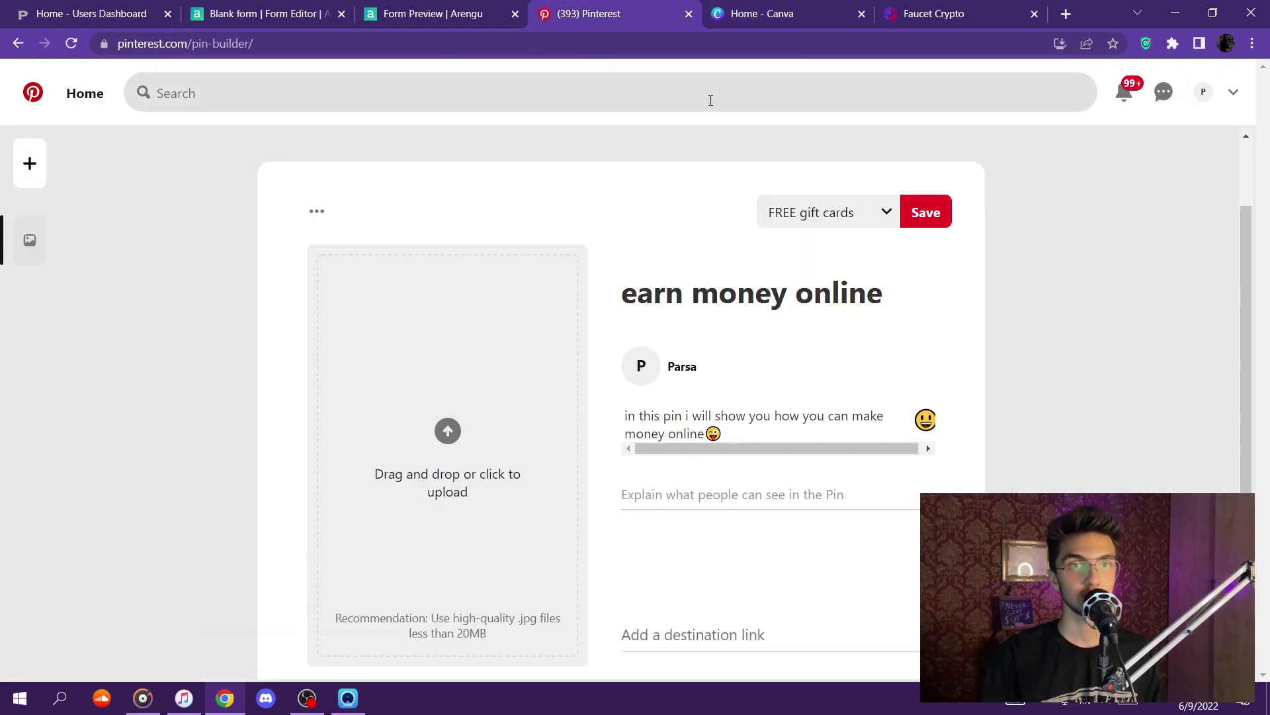
{"action": "key", "text": "ctrl+Tab"}
{"action": "left_click", "coordinate": [654, 464]}
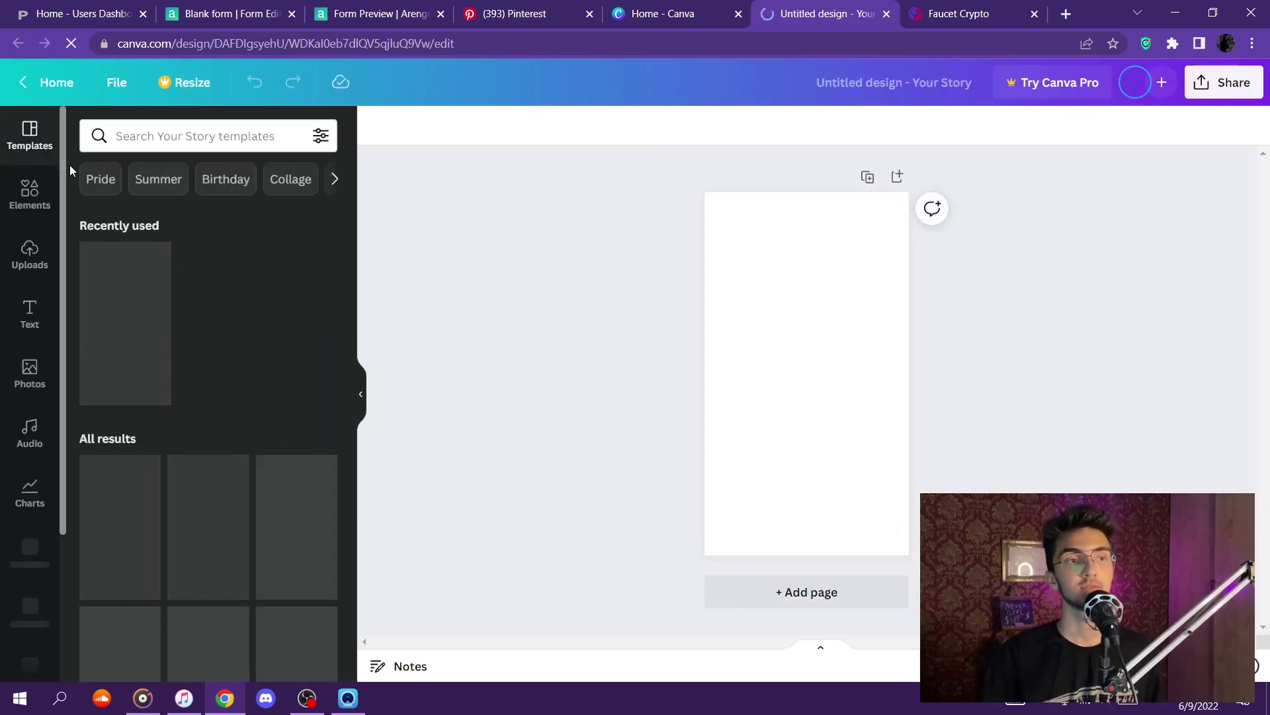
Find templates for "Money" and apply the pink "Saving Money" template to the blank page
{"action": "scroll", "coordinate": [185, 239], "scroll_direction": "down", "scroll_amount": 4}
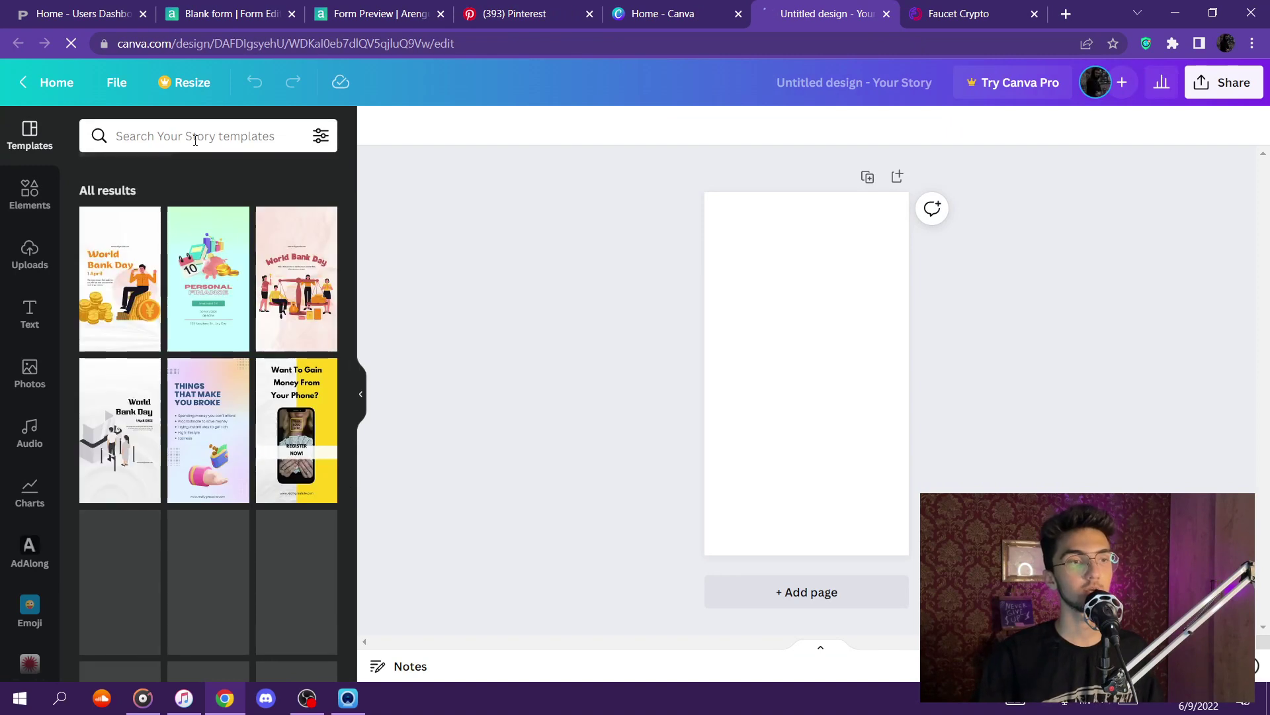
{"action": "left_click", "coordinate": [166, 132]}
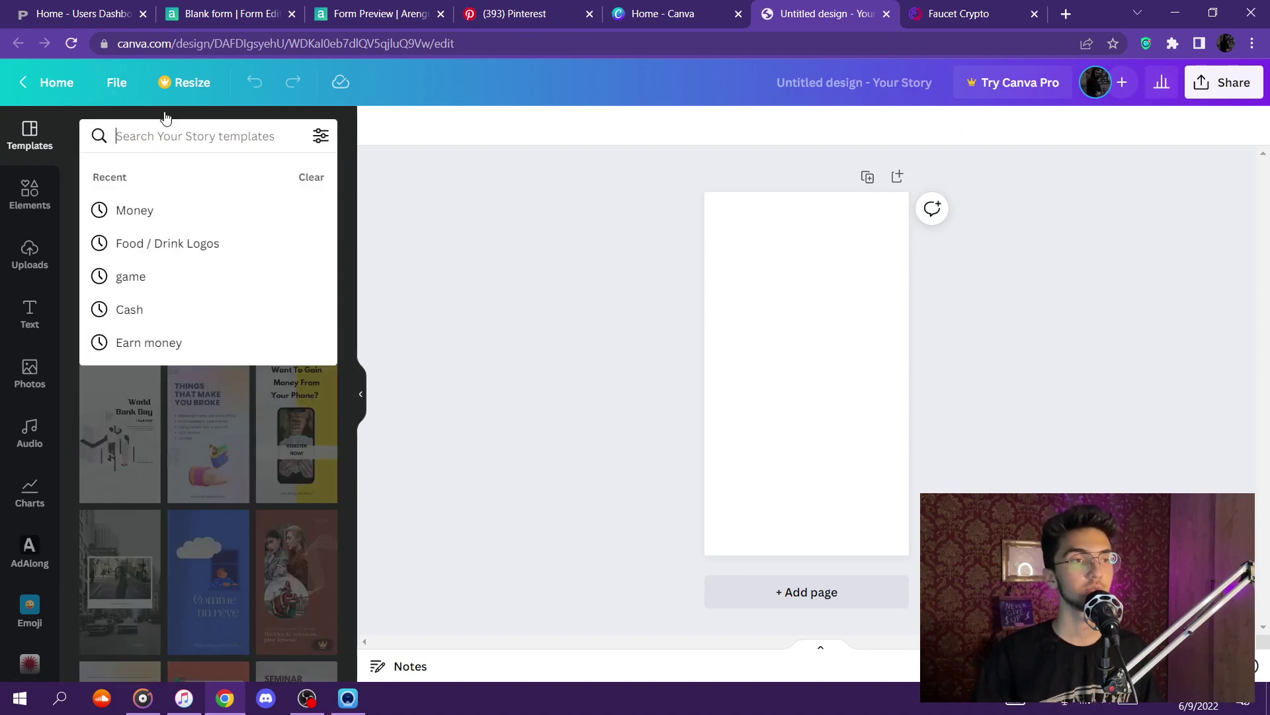
{"action": "left_click", "coordinate": [138, 210]}
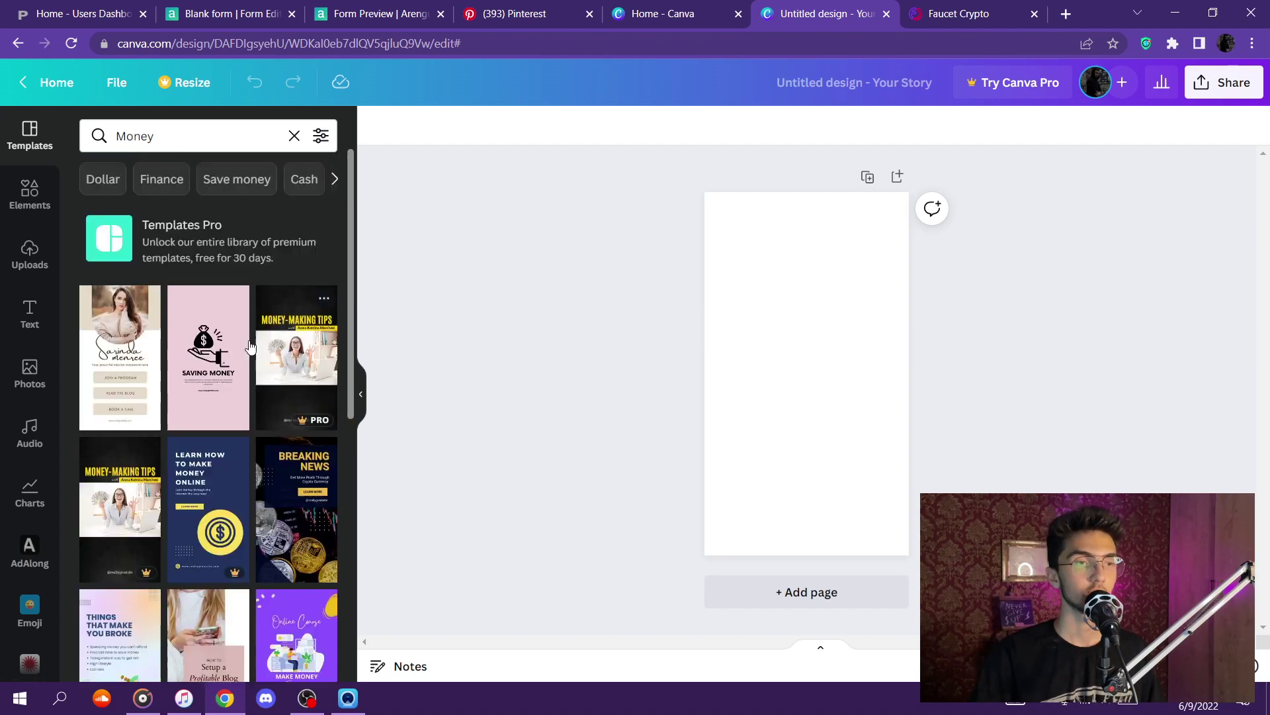
{"action": "left_click", "coordinate": [206, 352]}
{"action": "left_click", "coordinate": [361, 393]}
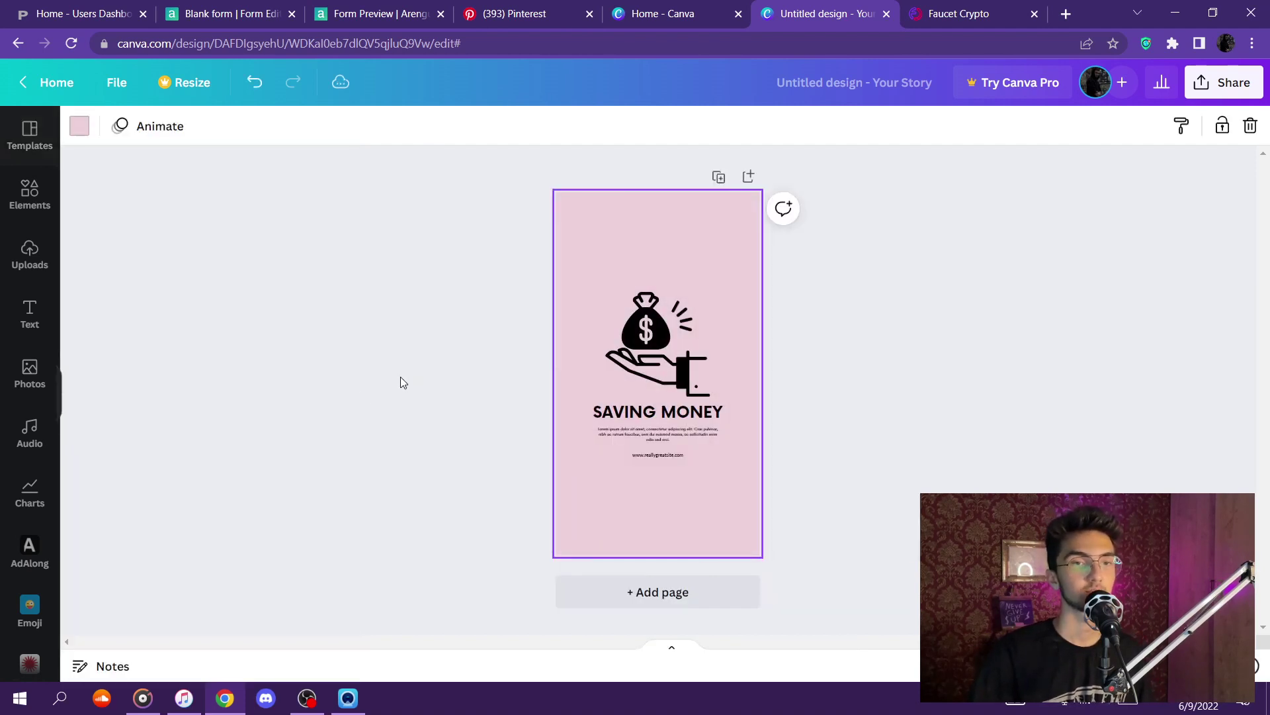
Replace the template's "SAVING MONEY" heading with "click the link"
{"action": "left_click", "coordinate": [655, 414]}
{"action": "double_click", "coordinate": [655, 415]}
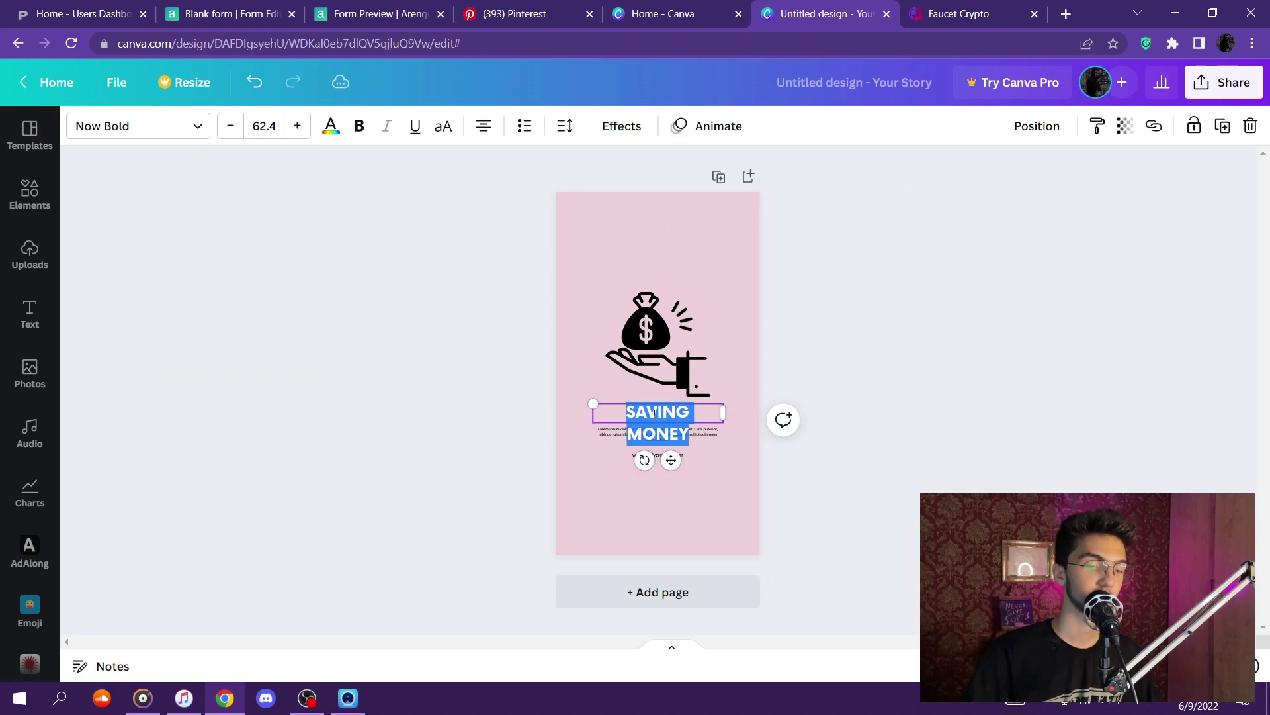
{"action": "key", "text": "BackSpace"}
{"action": "type", "text": "click the link"}
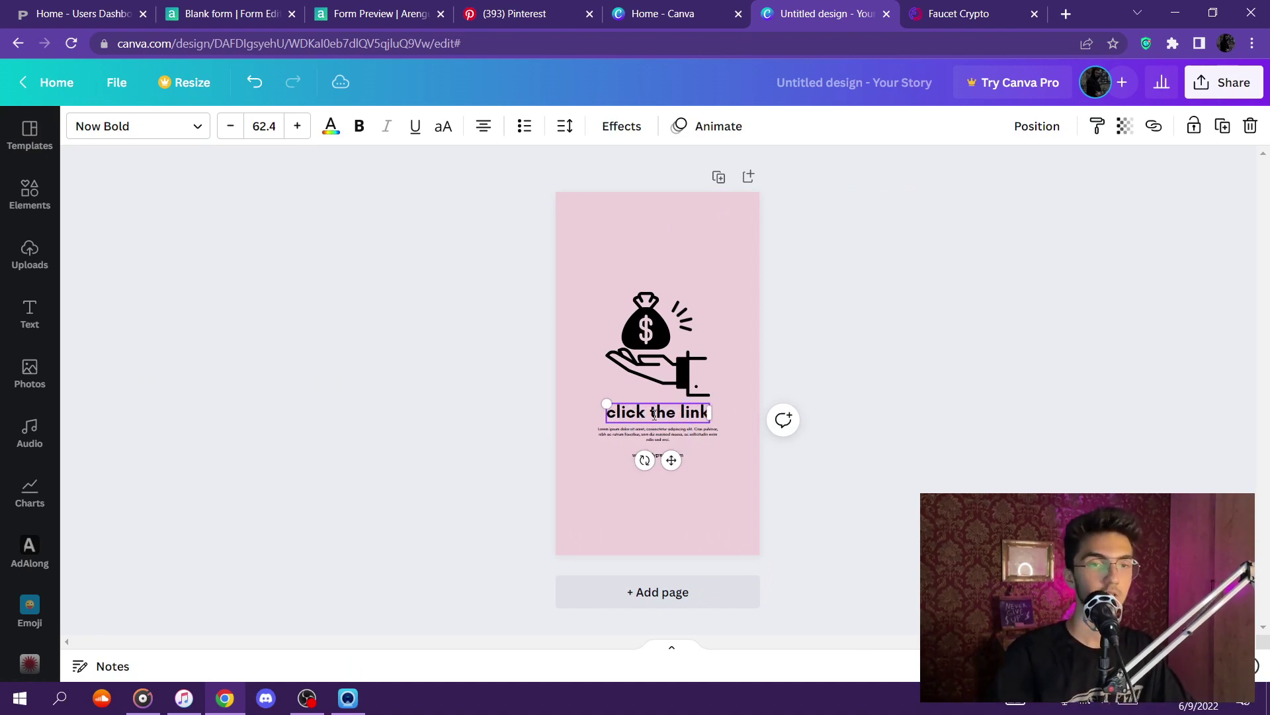
{"action": "left_click", "coordinate": [795, 369]}
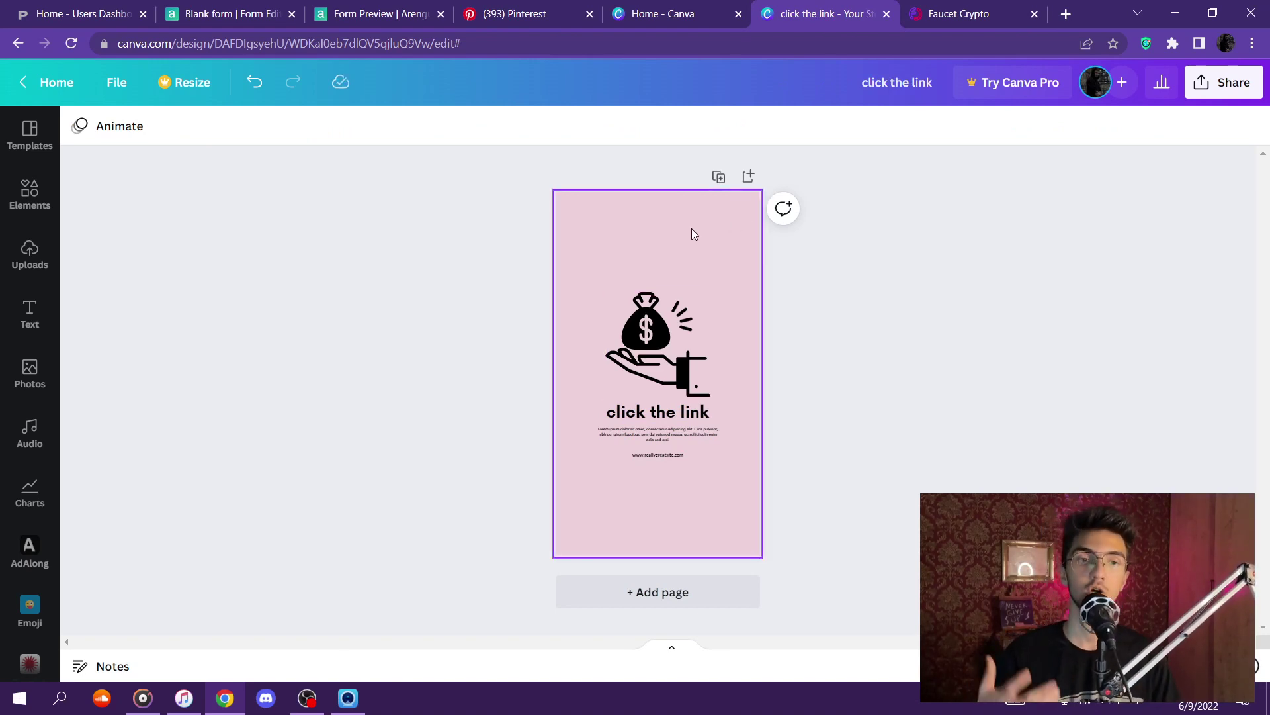
Look at the design's download options with PNG as the file type, and close them
{"action": "left_click", "coordinate": [1223, 82]}
{"action": "left_click", "coordinate": [990, 484]}
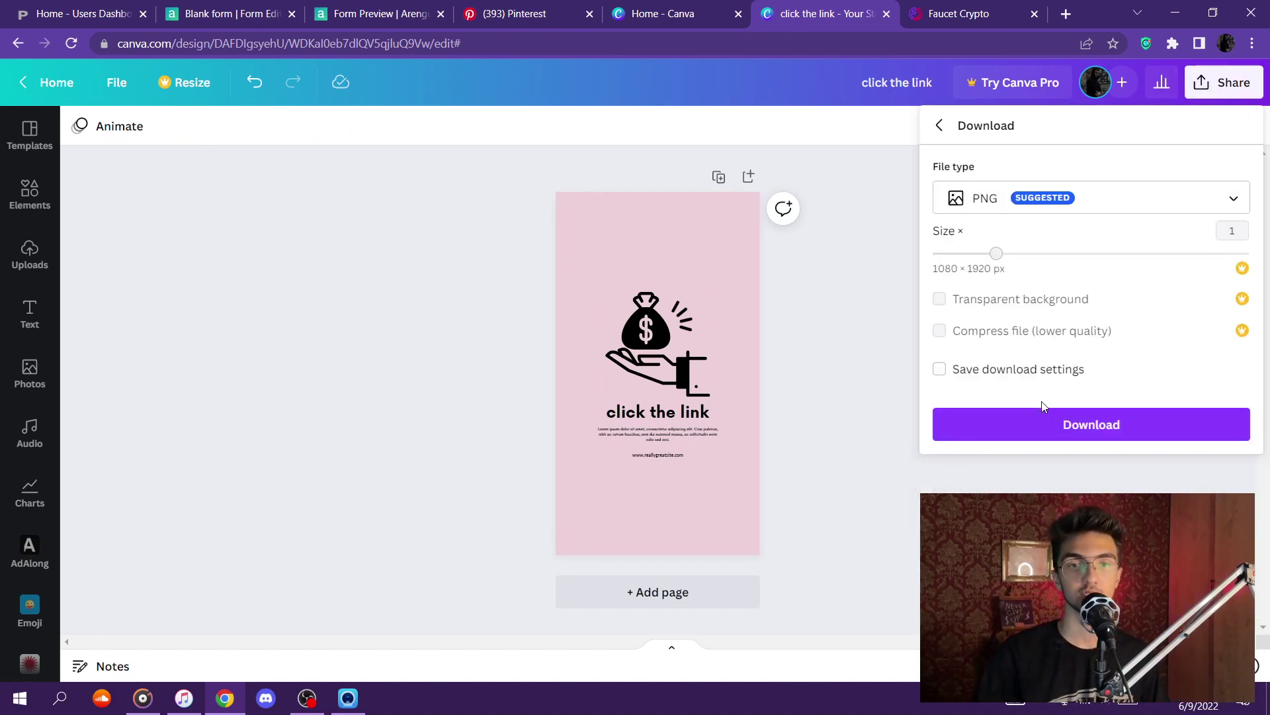
{"action": "left_click", "coordinate": [864, 359]}
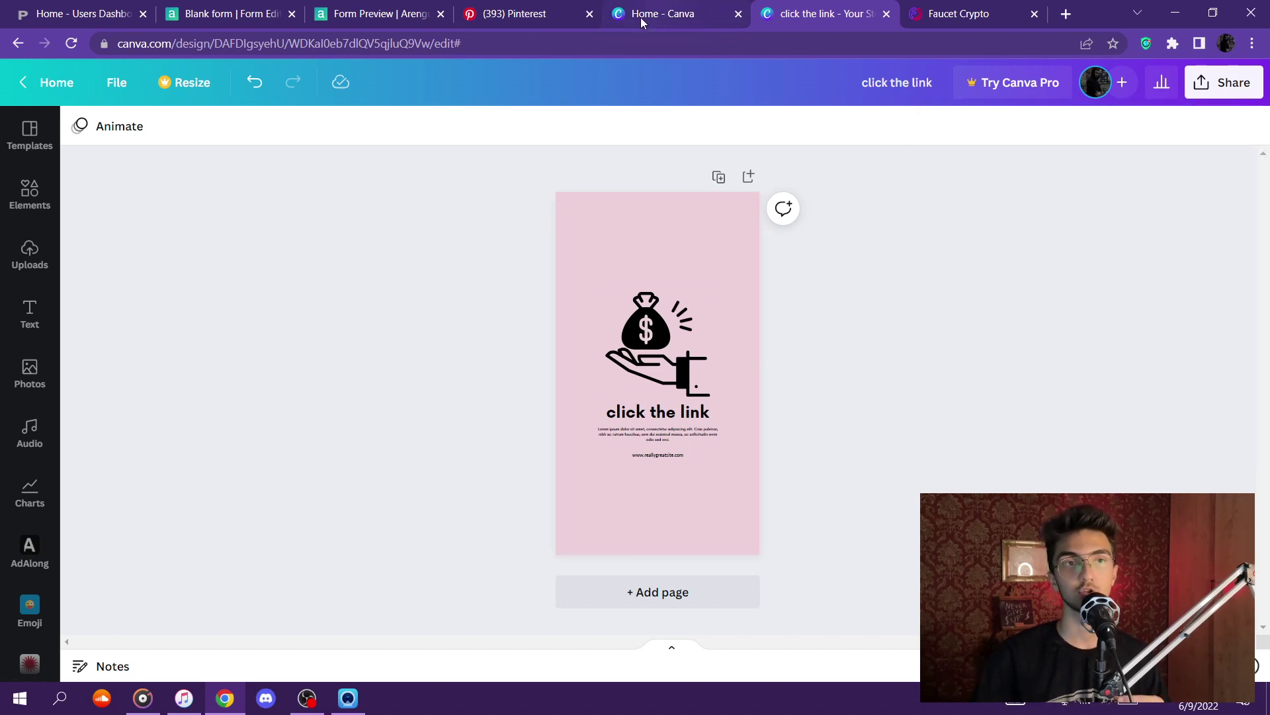
{"action": "left_click", "coordinate": [490, 18]}
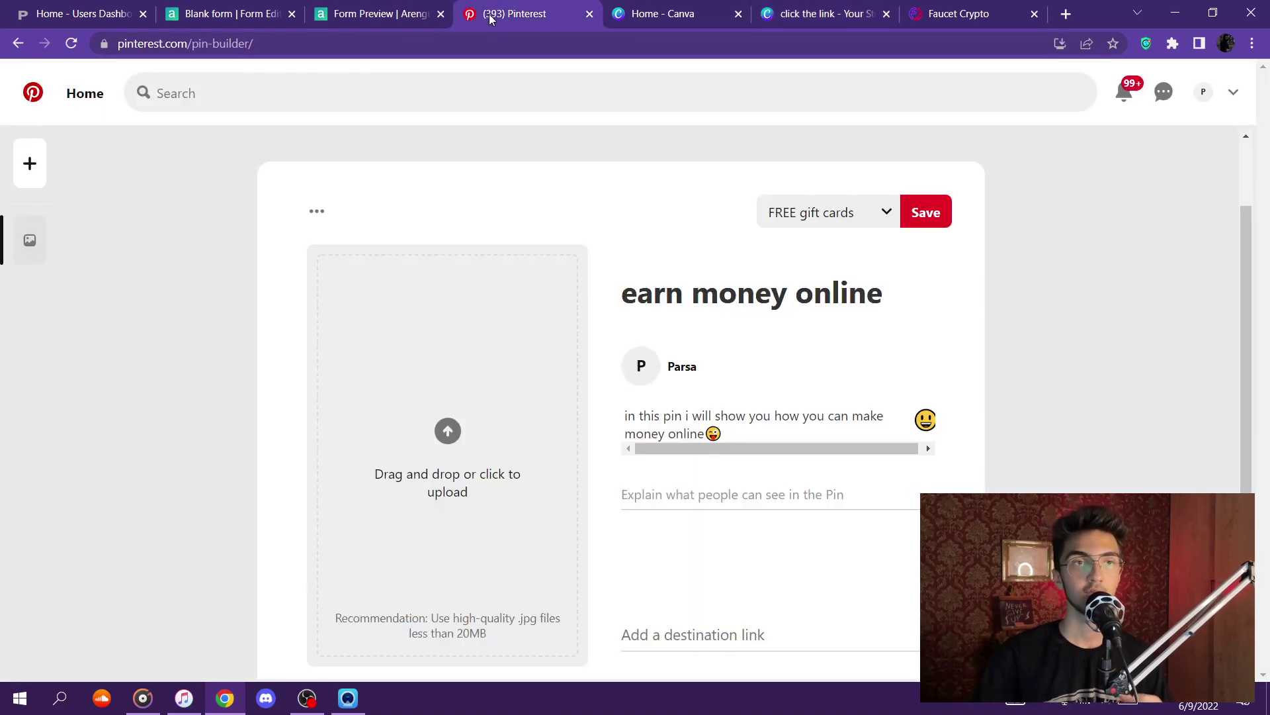
{"action": "left_click", "coordinate": [445, 429]}
{"action": "left_click", "coordinate": [673, 12]}
{"action": "left_click", "coordinate": [454, 429]}
{"action": "left_click", "coordinate": [78, 300]}
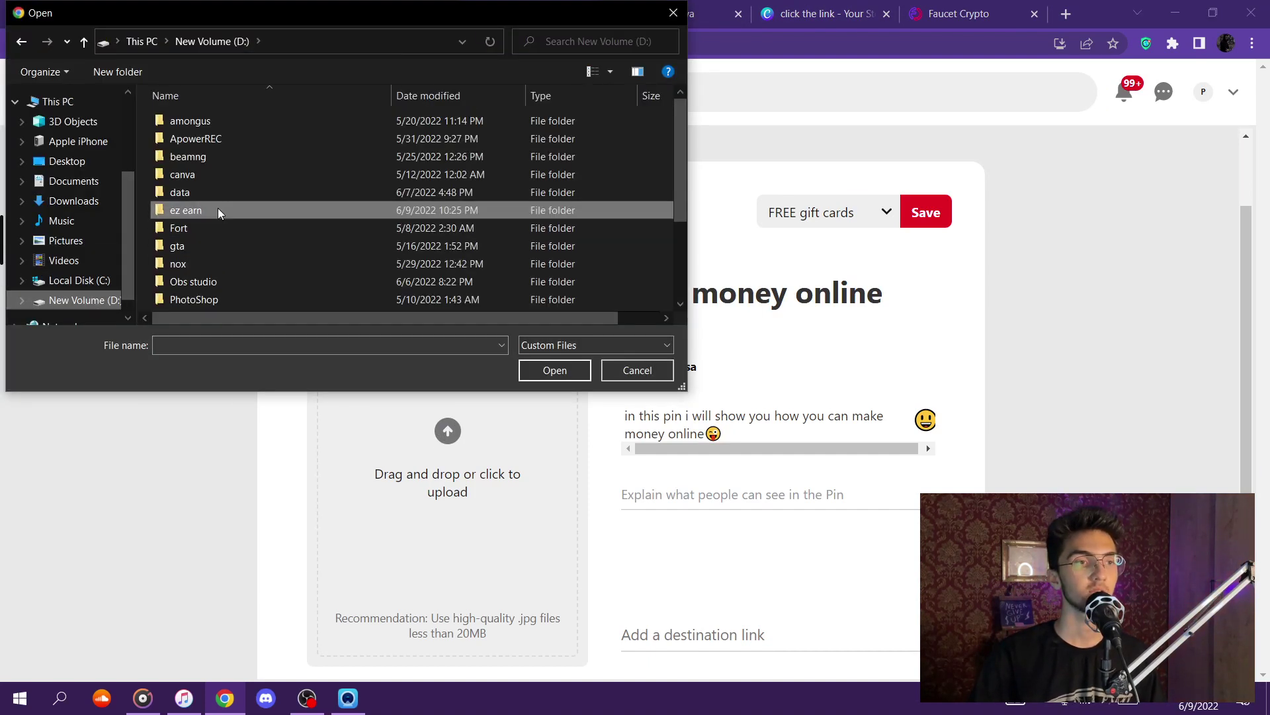
{"action": "double_click", "coordinate": [186, 210]}
{"action": "left_click", "coordinate": [667, 12]}
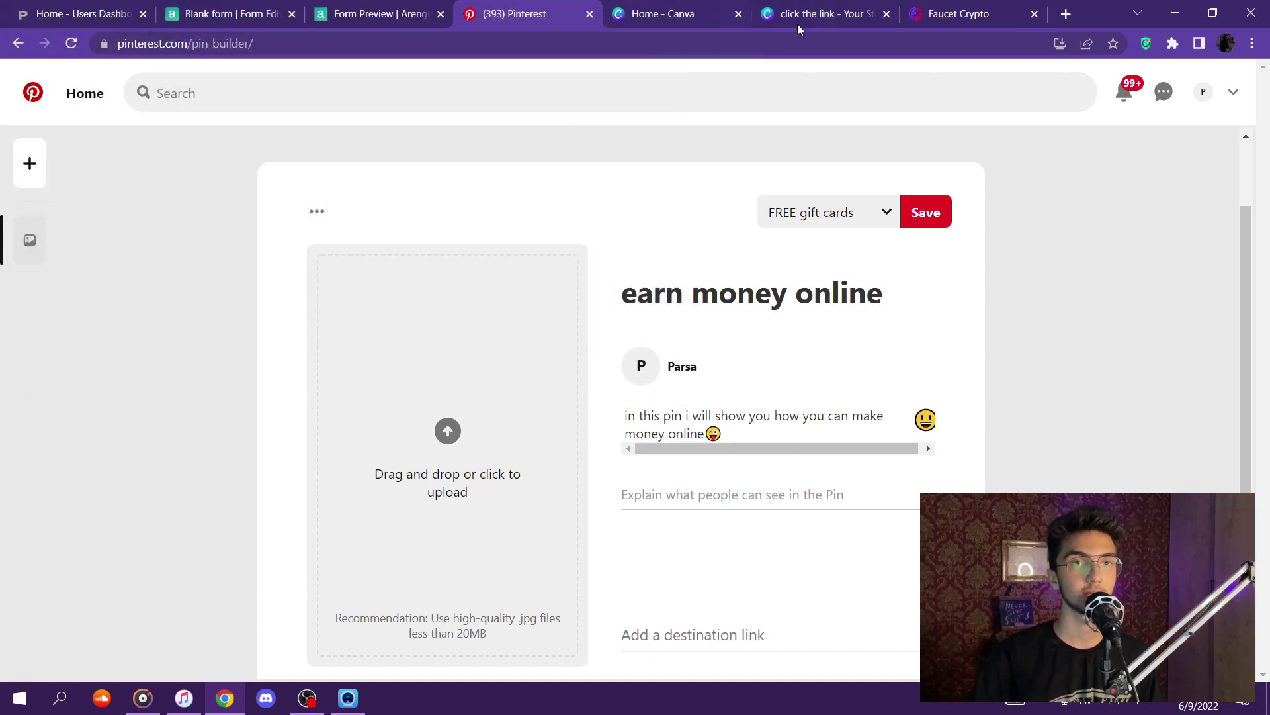
Download the Canva design as a PNG named "click the link" into the "ez earn" folder
{"action": "left_click", "coordinate": [794, 13]}
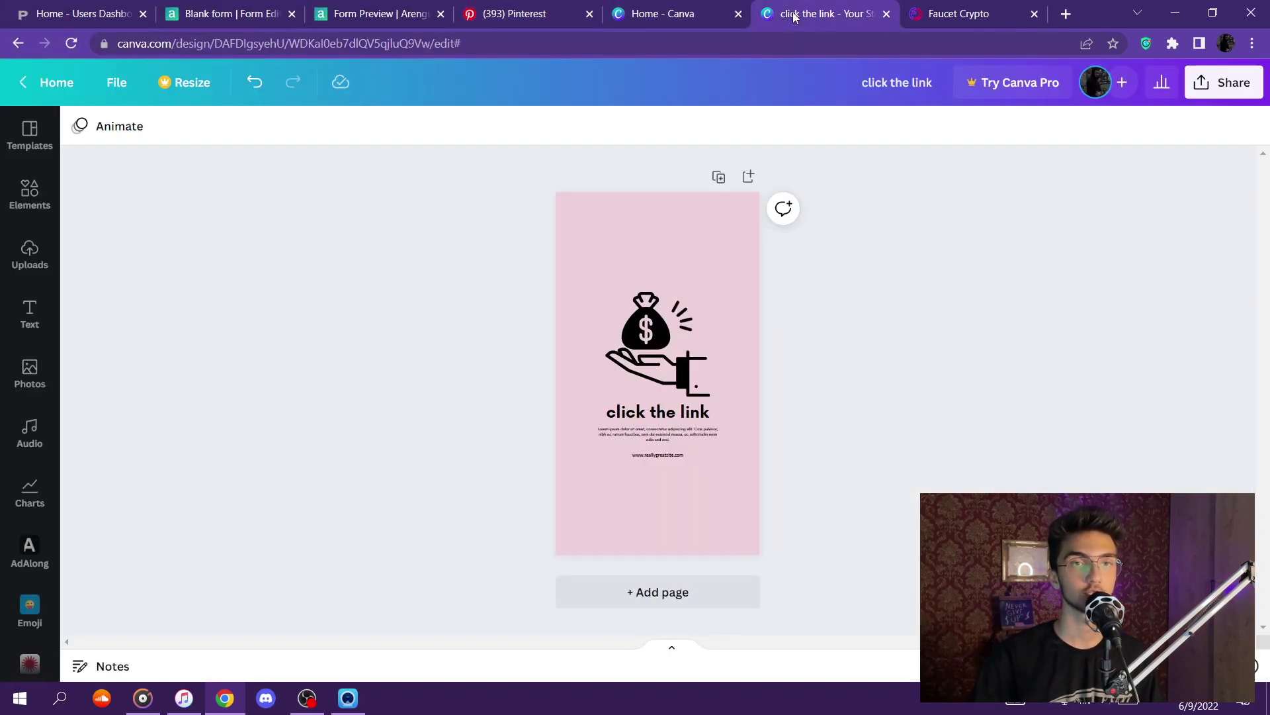
{"action": "left_click", "coordinate": [1230, 84]}
{"action": "left_click", "coordinate": [1034, 481]}
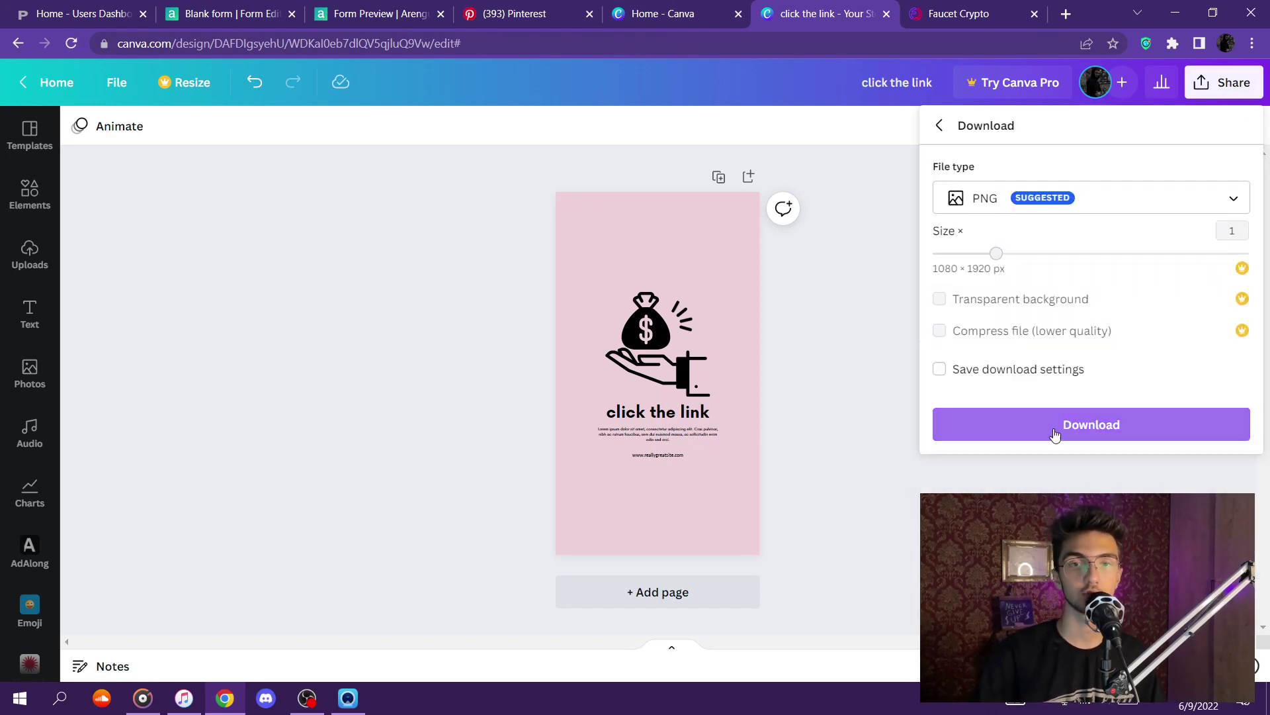
{"action": "left_click", "coordinate": [1056, 433]}
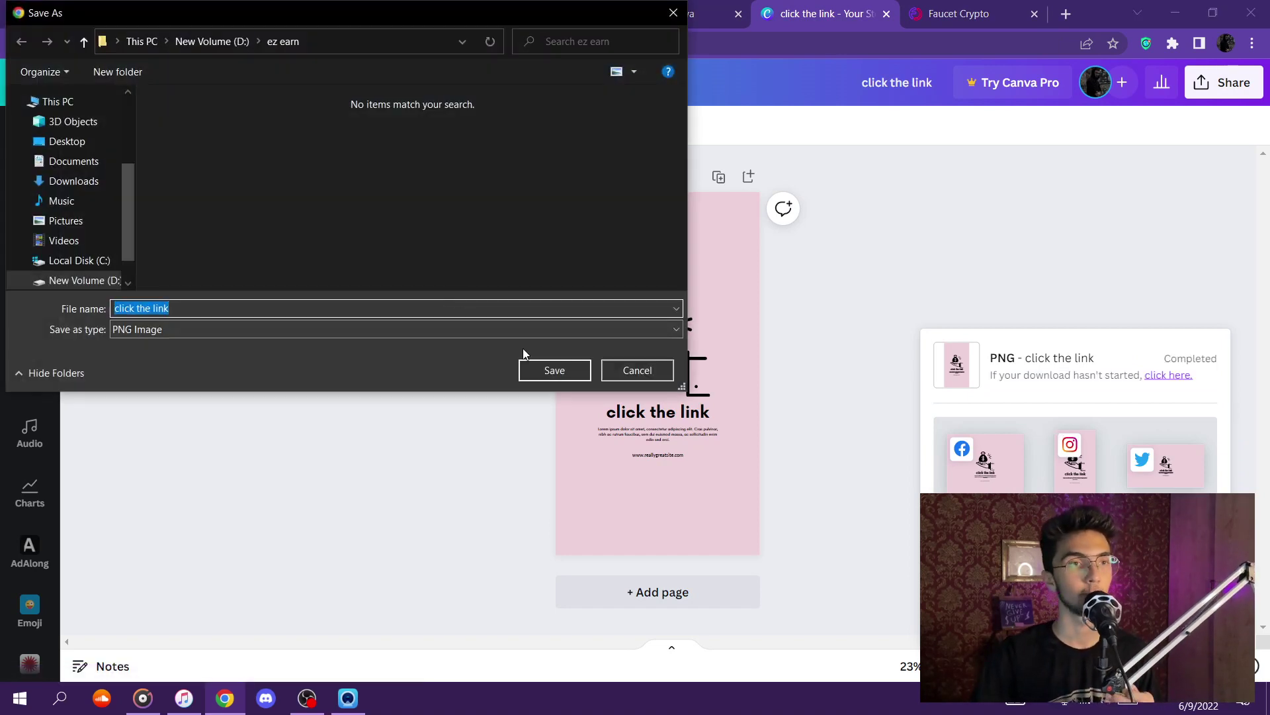
{"action": "left_click", "coordinate": [543, 365]}
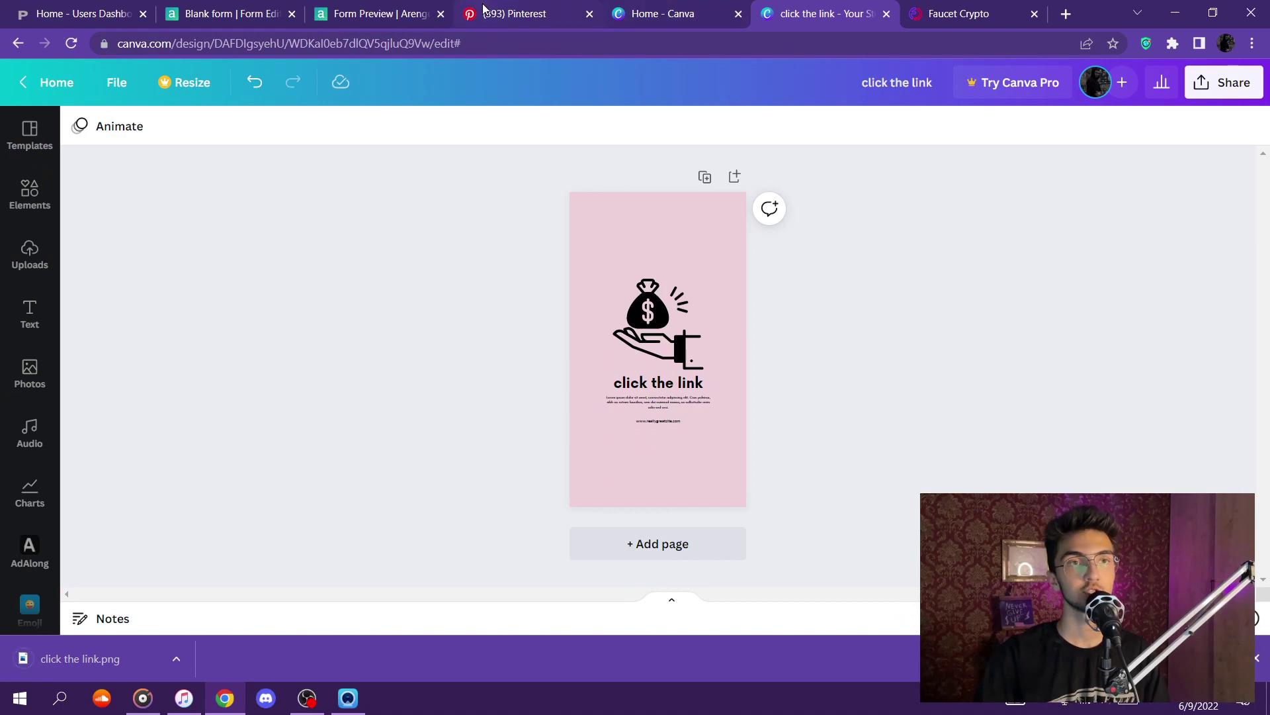
Switch to Pinterest, add click the link.png as the Pin's image and save the Pin to the FREE gift cards board
{"action": "left_click", "coordinate": [507, 13]}
{"action": "left_click_drag", "start_coordinate": [60, 655], "coordinate": [450, 437]}
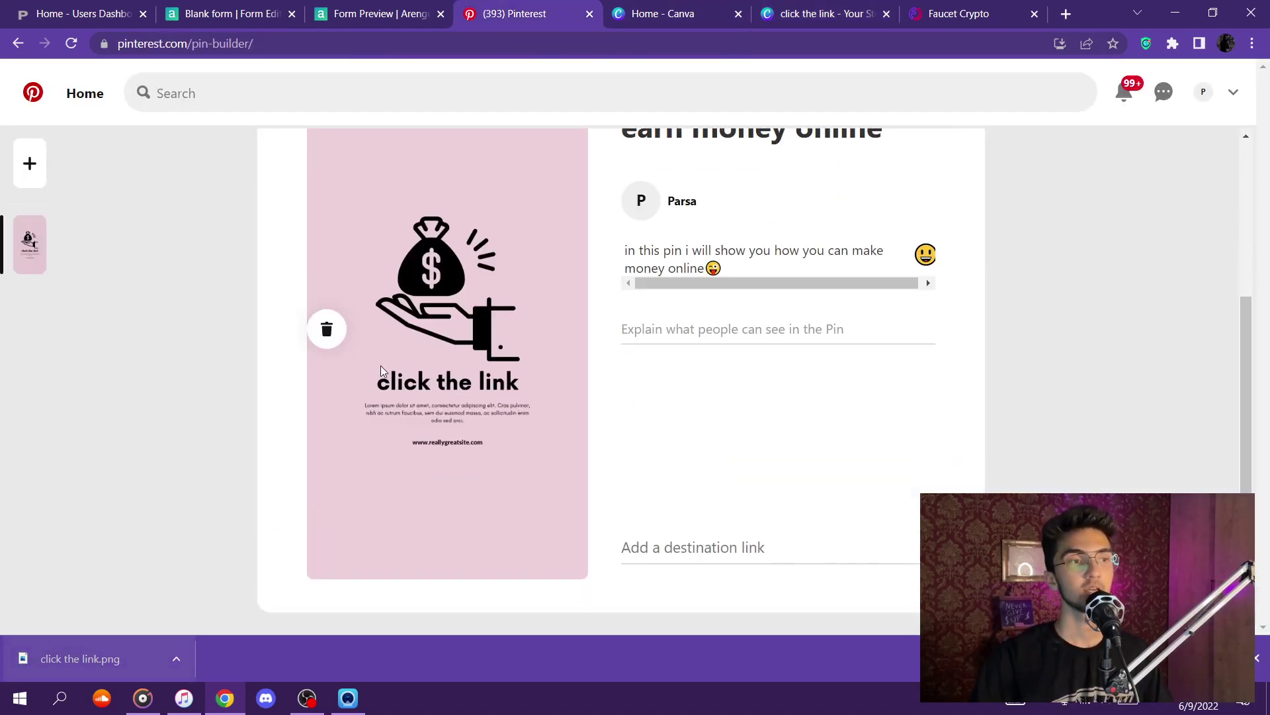
{"action": "scroll", "coordinate": [381, 366], "scroll_direction": "up", "scroll_amount": 4}
{"action": "left_click", "coordinate": [927, 298]}
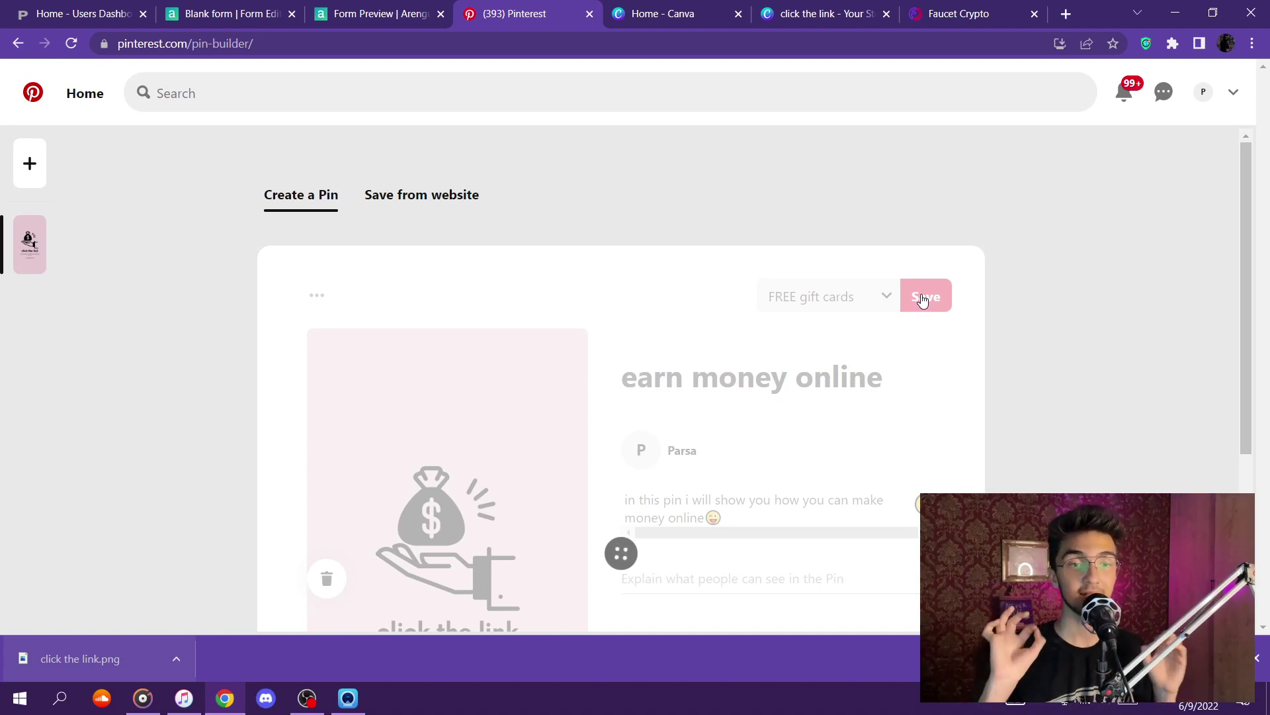
{"action": "scroll", "coordinate": [893, 340], "scroll_direction": "down", "scroll_amount": 3}
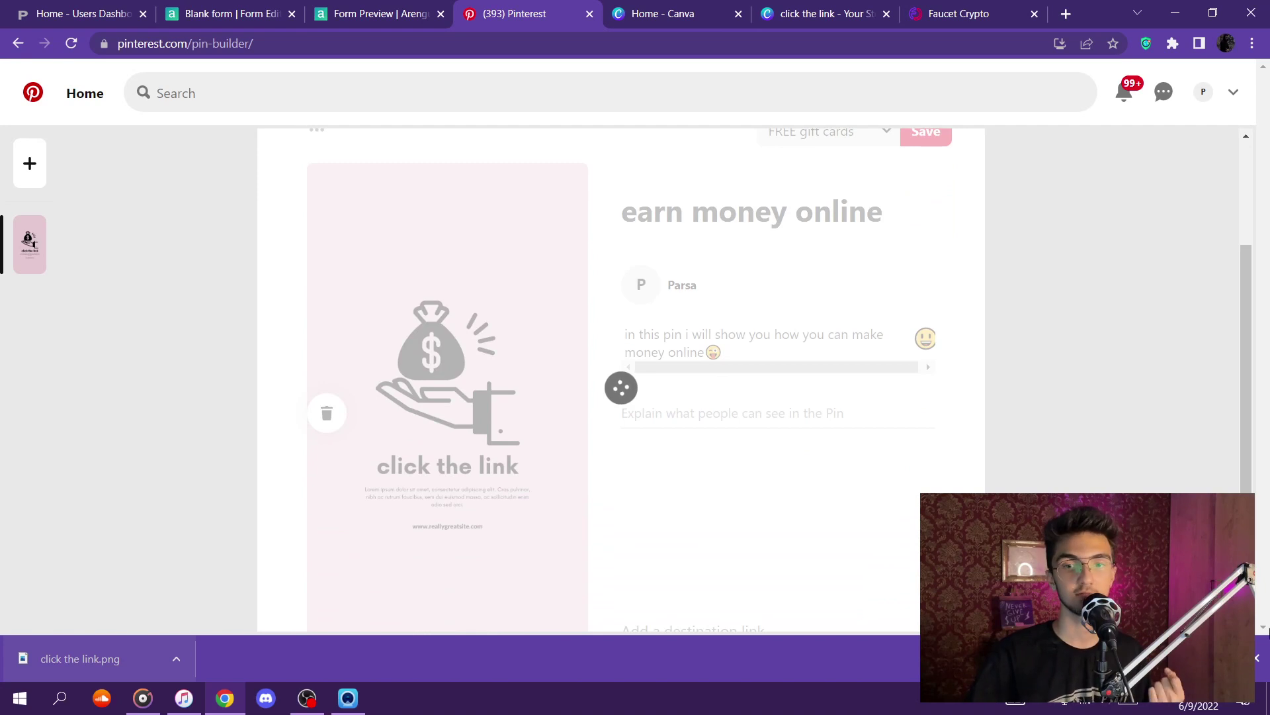
{"action": "left_click", "coordinate": [1259, 659]}
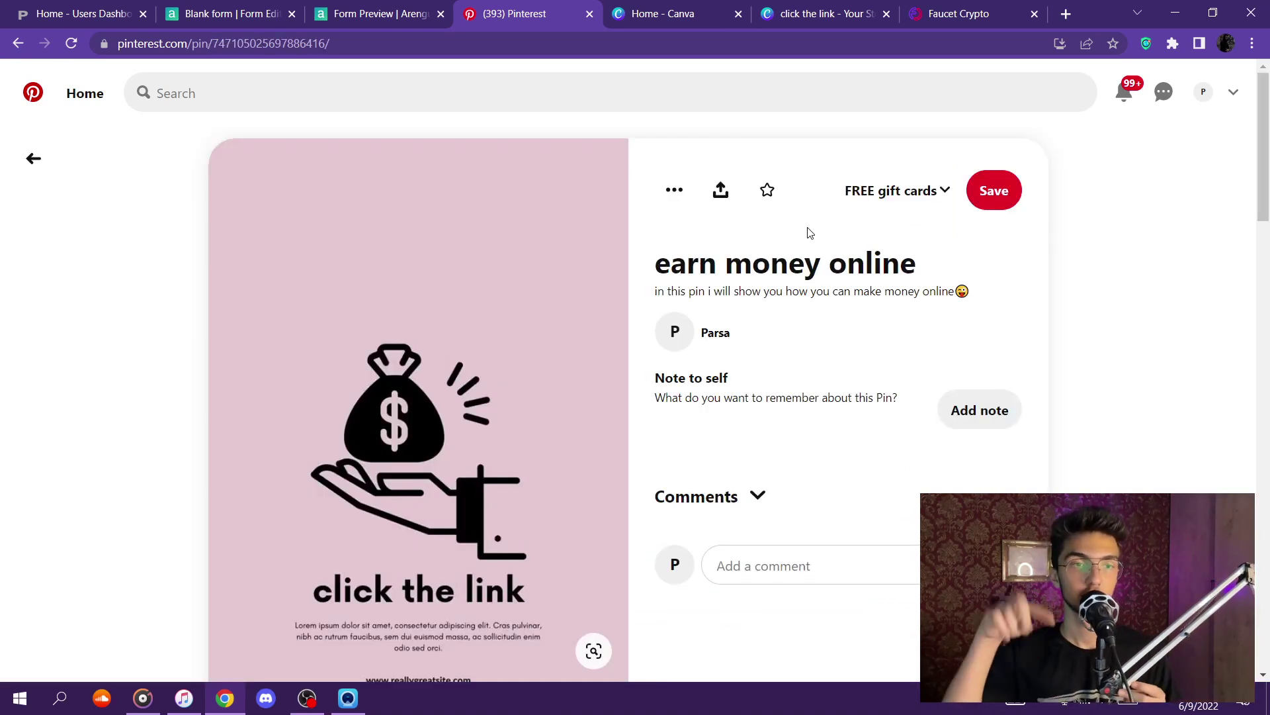
Open the published "earn money online" Pin for editing and go to its empty website field
{"action": "left_click", "coordinate": [674, 190]}
{"action": "left_click", "coordinate": [637, 239]}
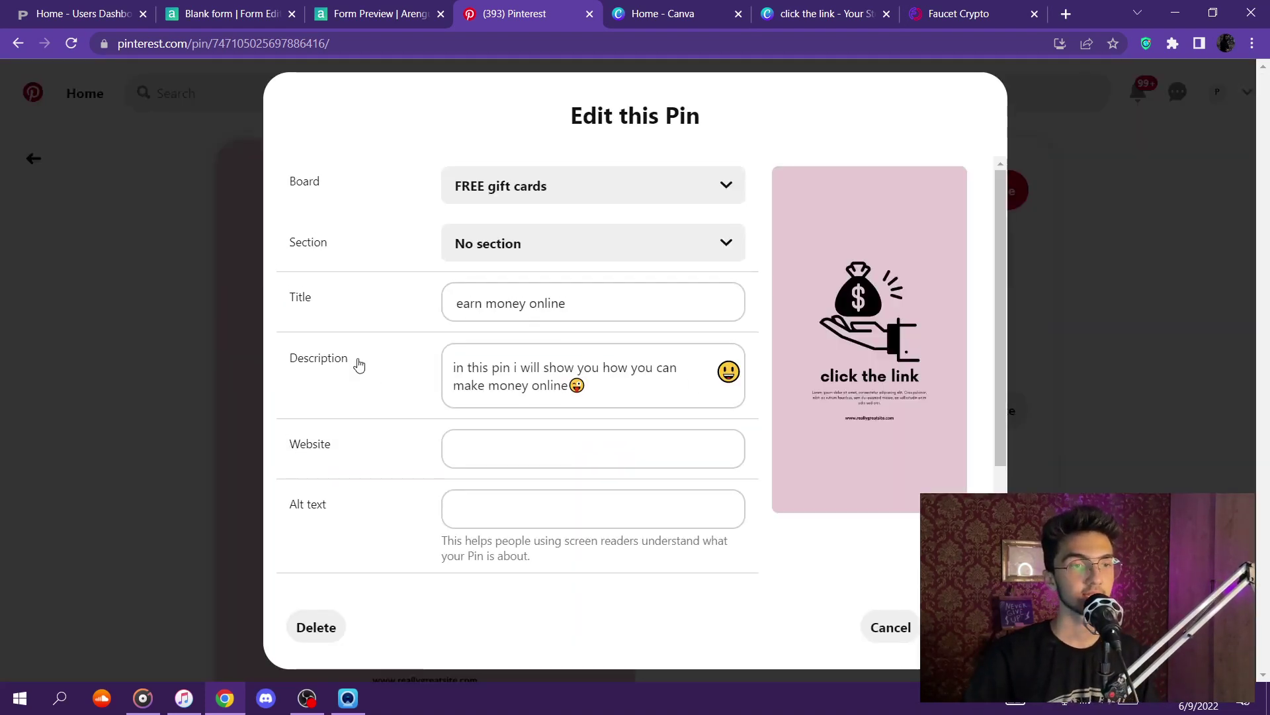
{"action": "scroll", "coordinate": [359, 365], "scroll_direction": "down", "scroll_amount": 2}
{"action": "left_click", "coordinate": [488, 367]}
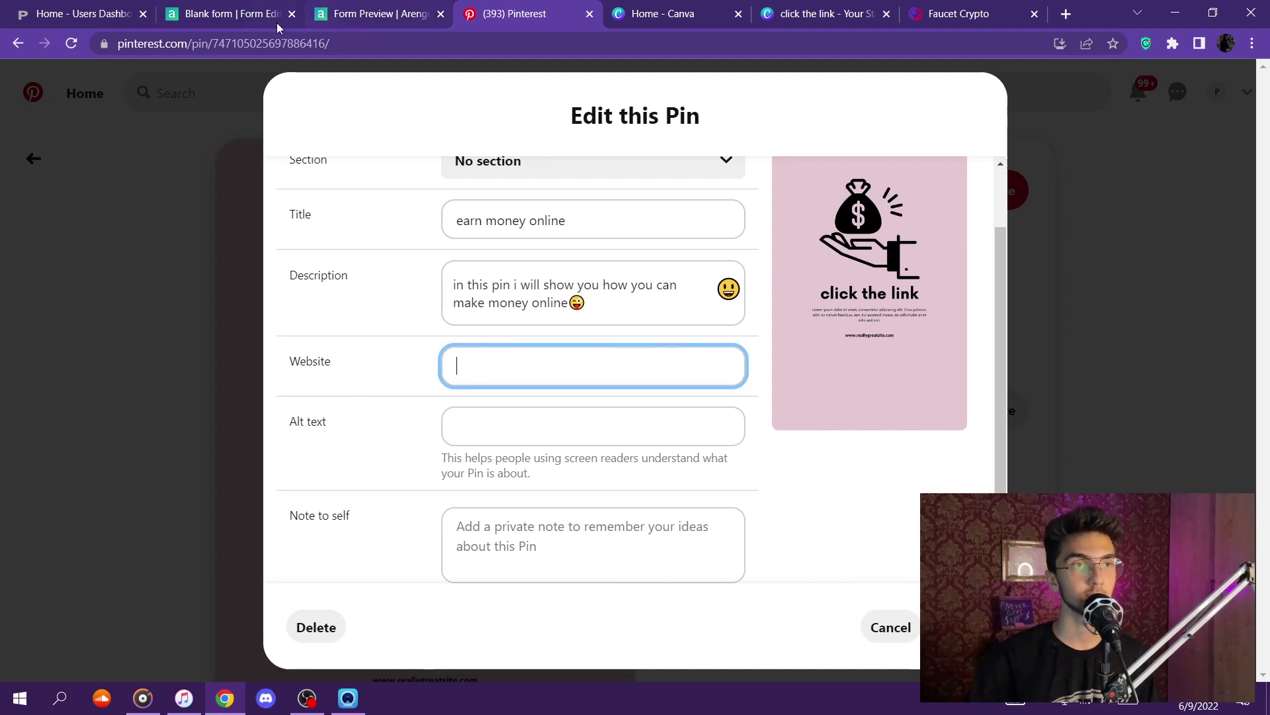
Copy the web address of the Arengu form preview and paste it as the Pin's website
{"action": "left_click", "coordinate": [344, 22]}
{"action": "double_click", "coordinate": [295, 42]}
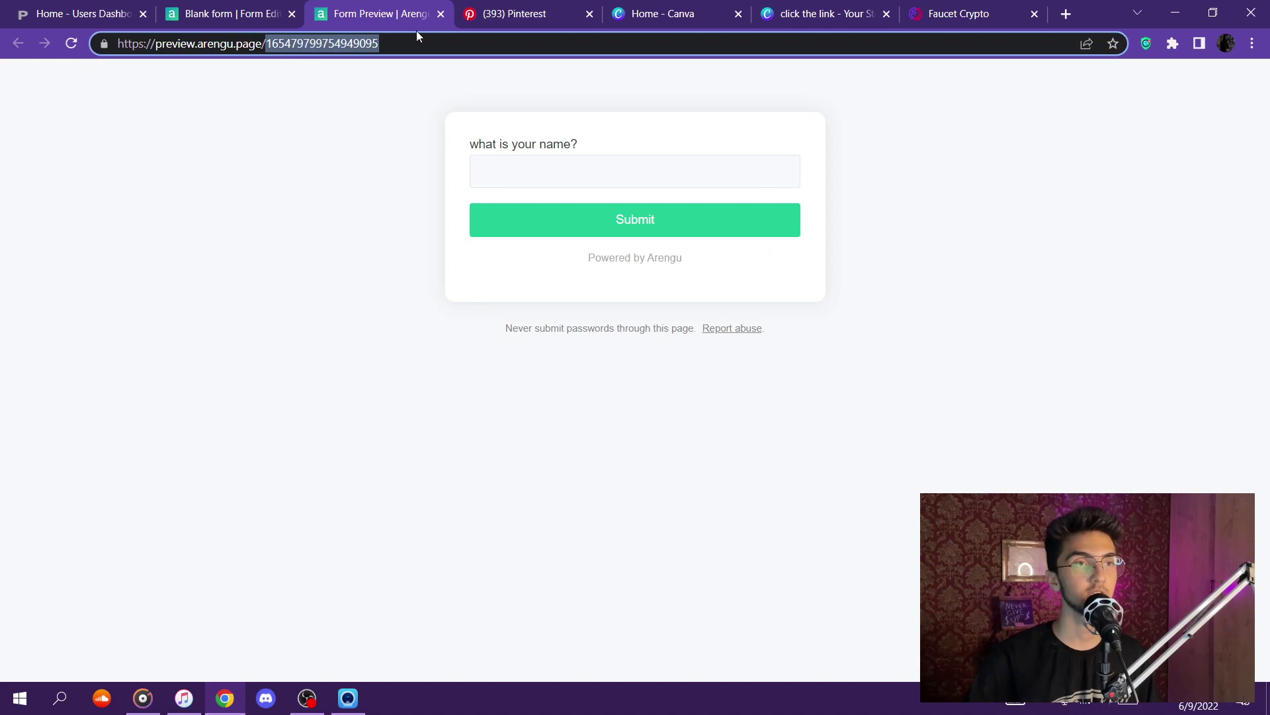
{"action": "left_click", "coordinate": [348, 169]}
{"action": "left_click_drag", "start_coordinate": [340, 43], "coordinate": [118, 43]}
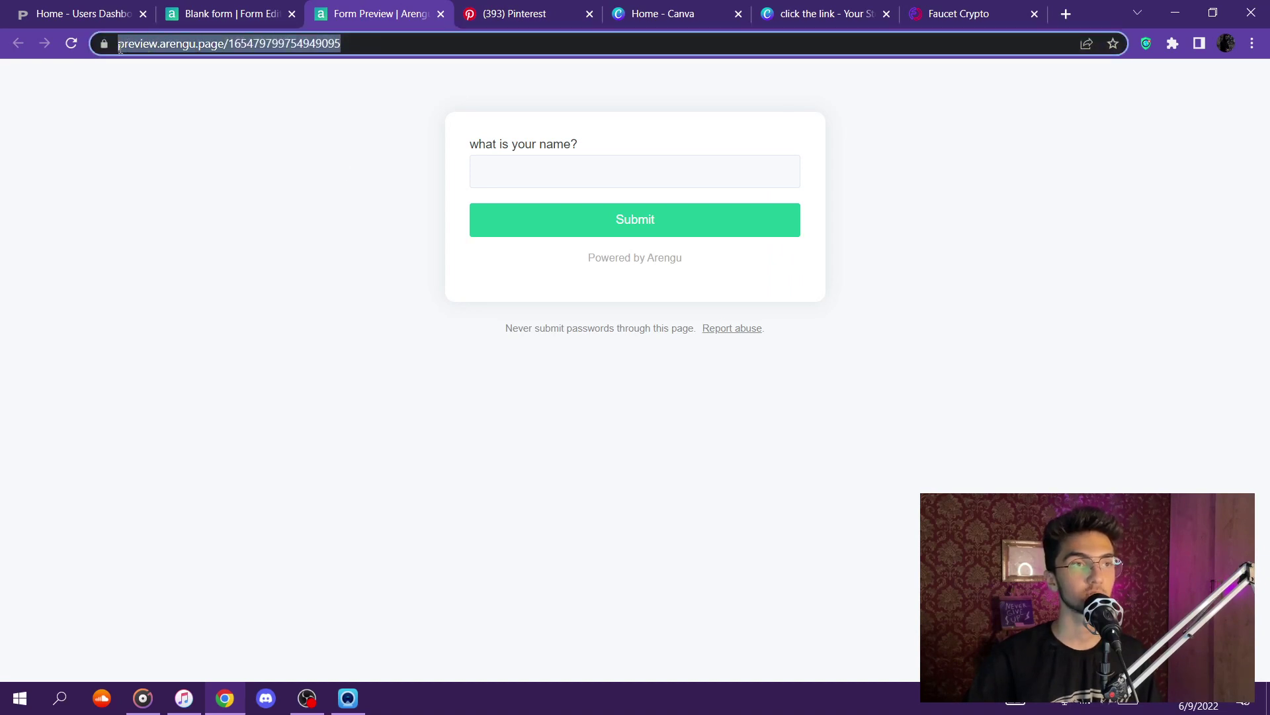
{"action": "right_click", "coordinate": [138, 43]}
{"action": "left_click", "coordinate": [177, 134]}
{"action": "left_click", "coordinate": [516, 14]}
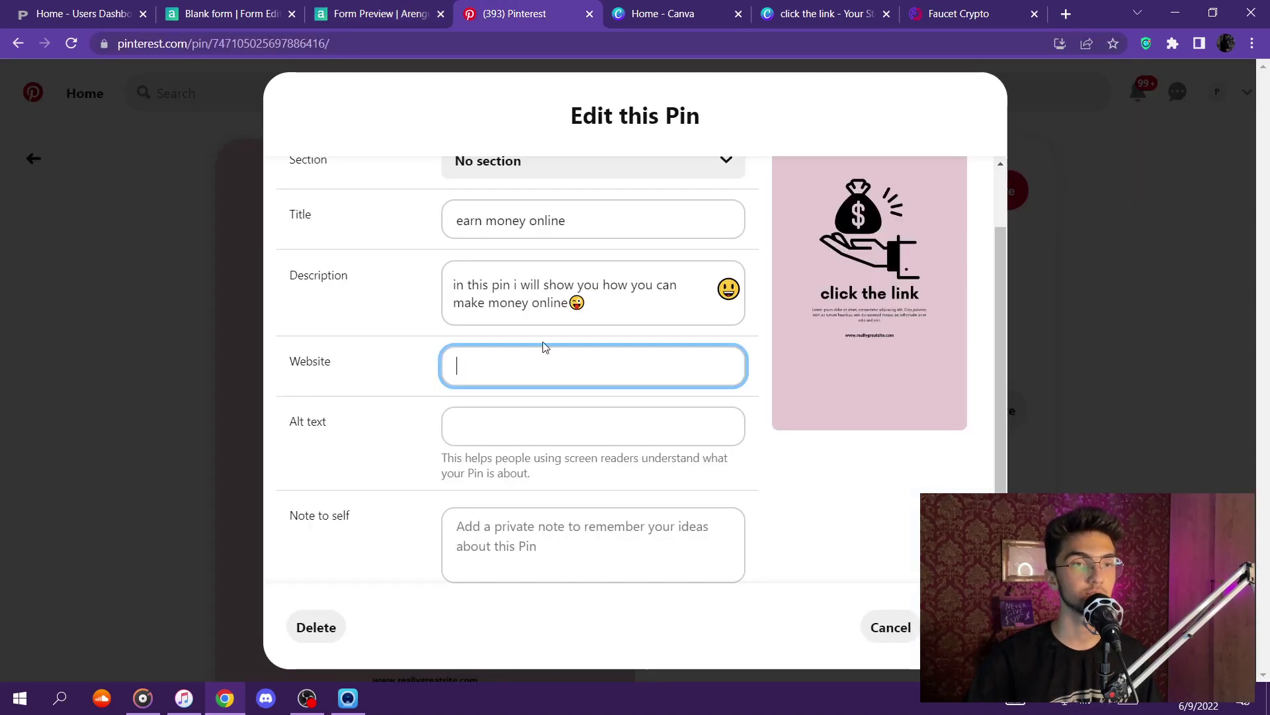
{"action": "right_click", "coordinate": [468, 377]}
{"action": "left_click", "coordinate": [509, 499]}
Append "you can click the link" to the Pin's description and save the edited Pin
{"action": "left_click", "coordinate": [599, 306]}
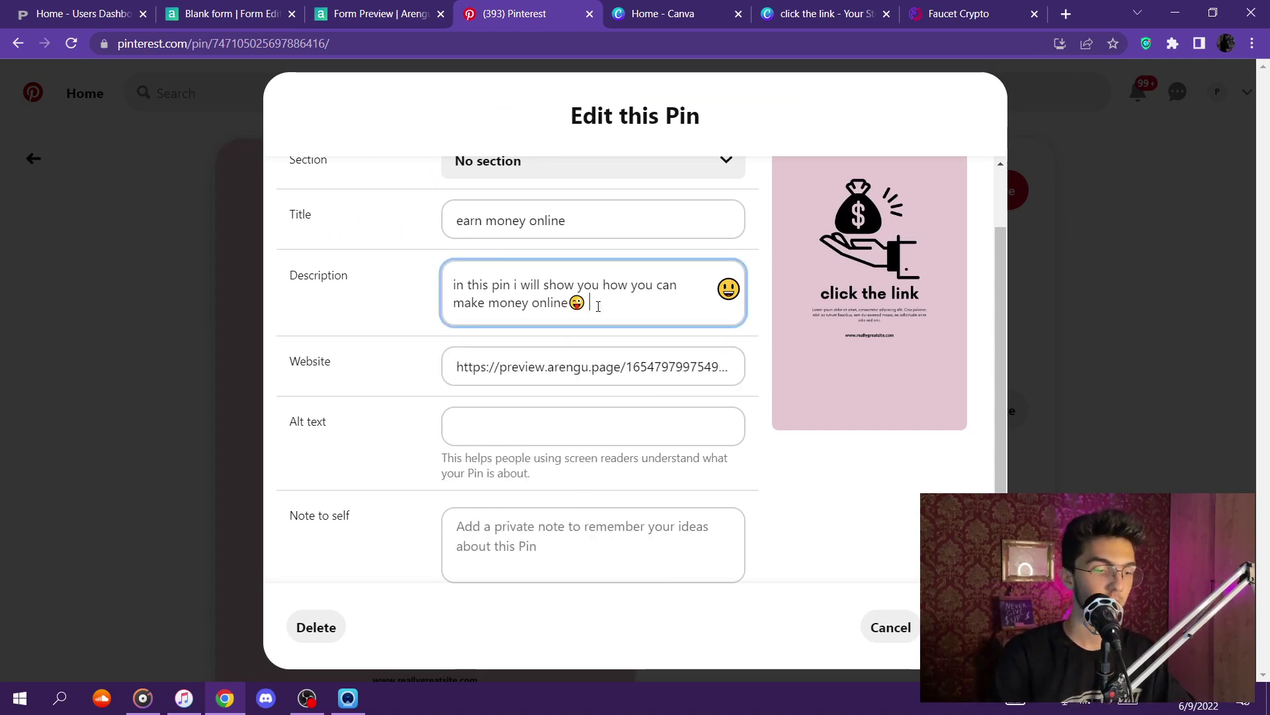
{"action": "type", "text": "you can click the l"}
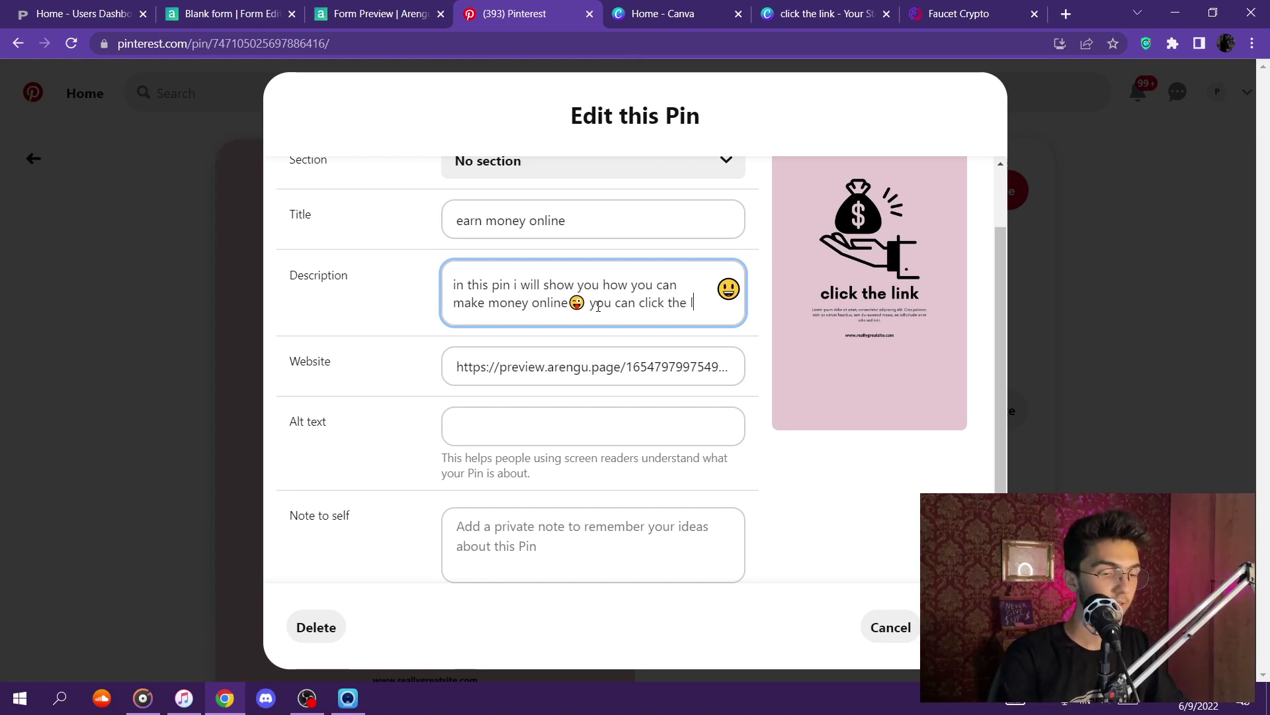
{"action": "type", "text": "ink"}
{"action": "left_click", "coordinate": [767, 393]}
{"action": "left_click", "coordinate": [960, 628]}
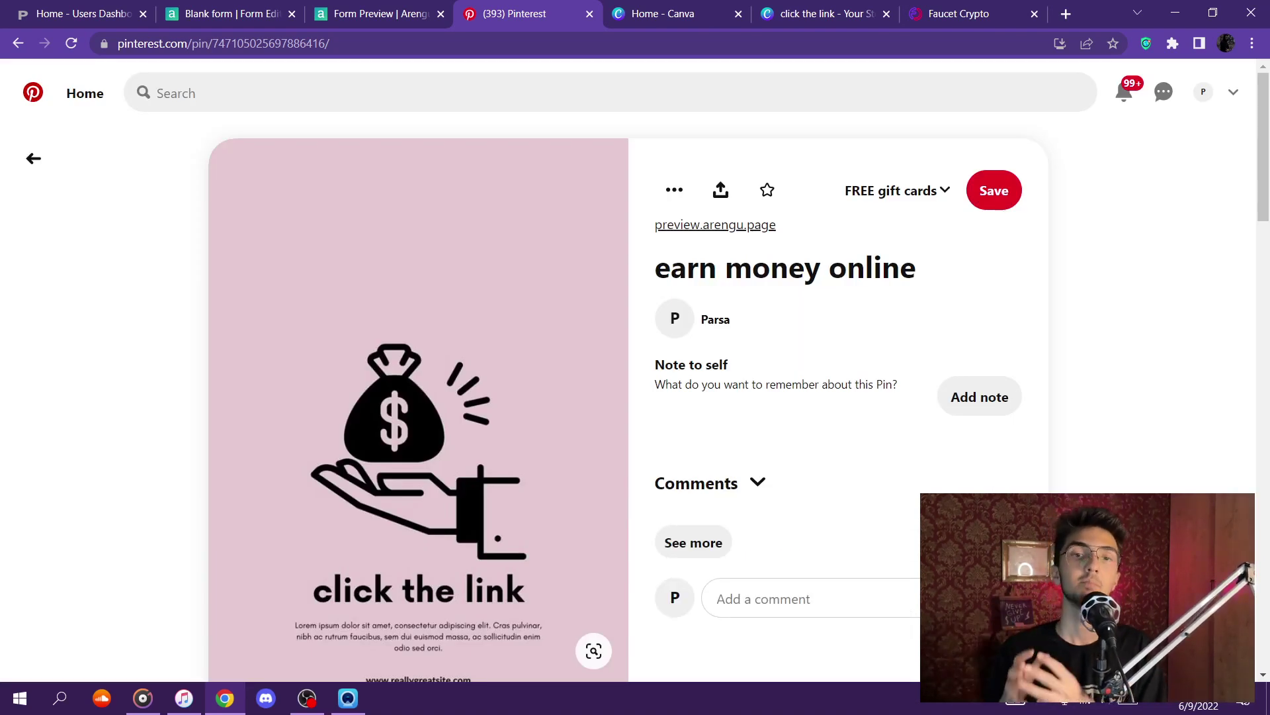
Follow the Pin's preview.arengu.page link to check the form it opens, and return to the Pin
{"action": "left_click", "coordinate": [705, 226]}
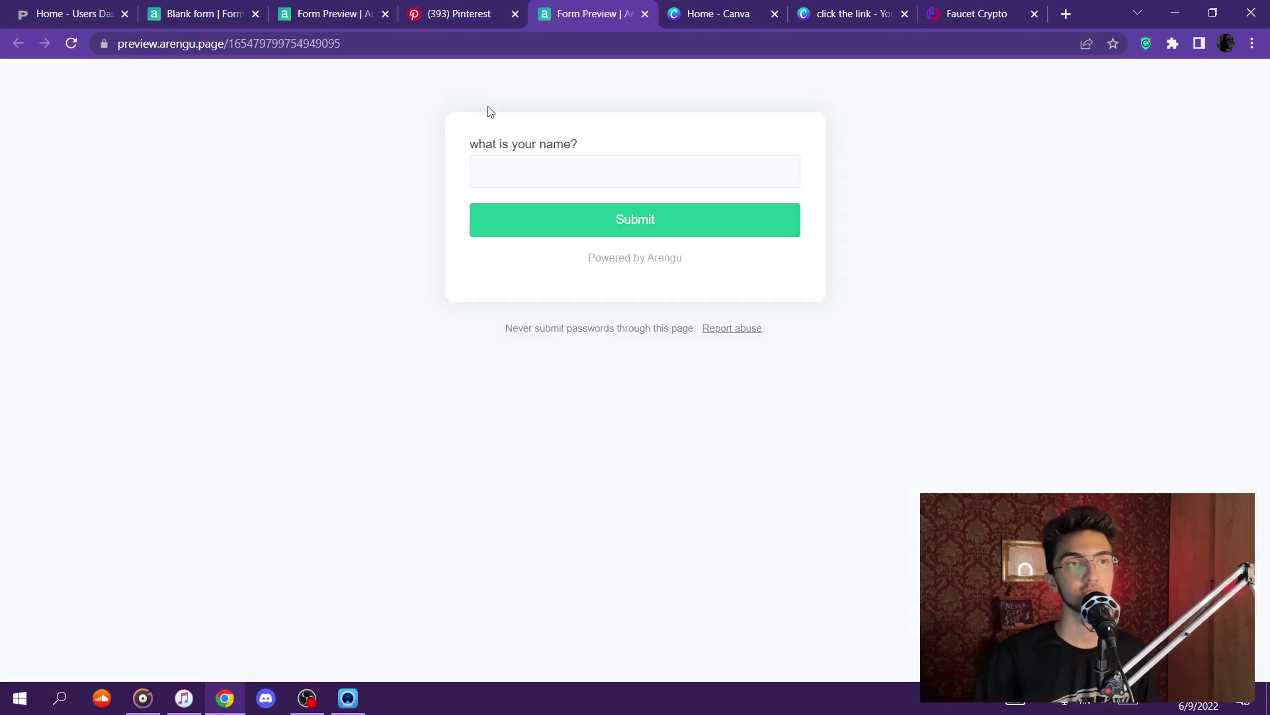
{"action": "left_click", "coordinate": [645, 14]}
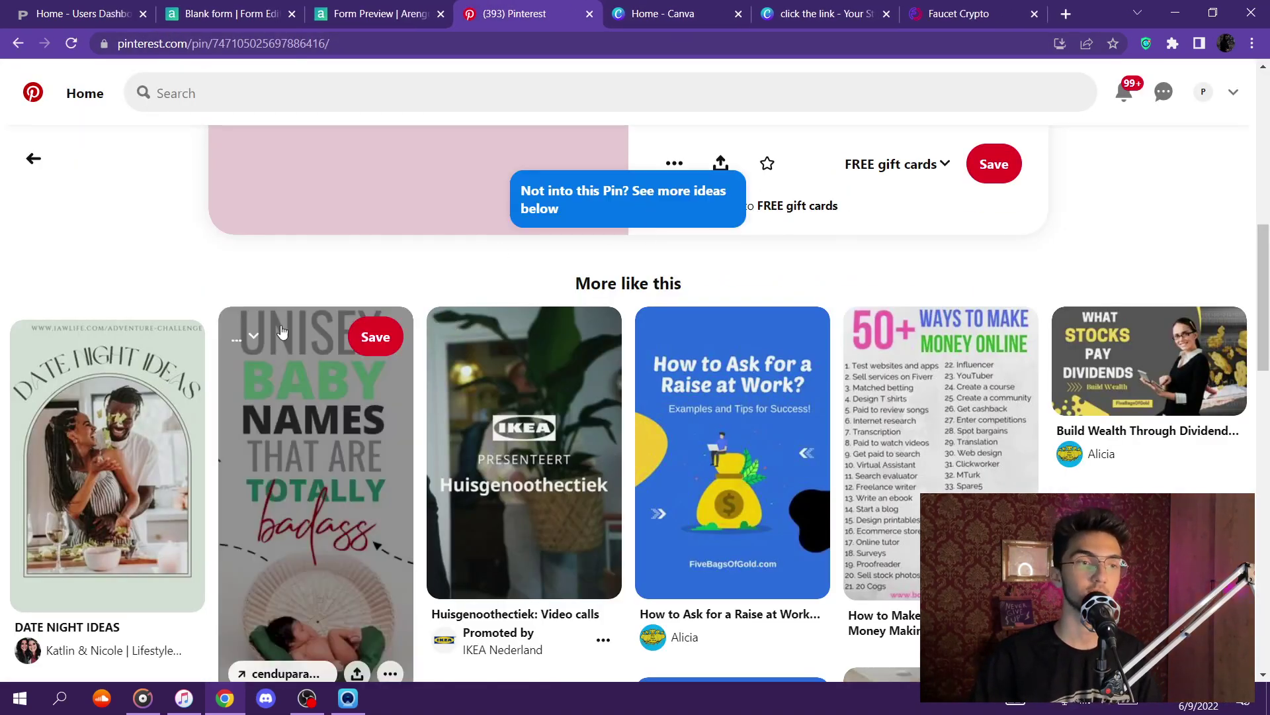
{"action": "scroll", "coordinate": [665, 282], "scroll_direction": "up", "scroll_amount": 5}
{"action": "scroll", "coordinate": [768, 296], "scroll_direction": "up", "scroll_amount": 3}
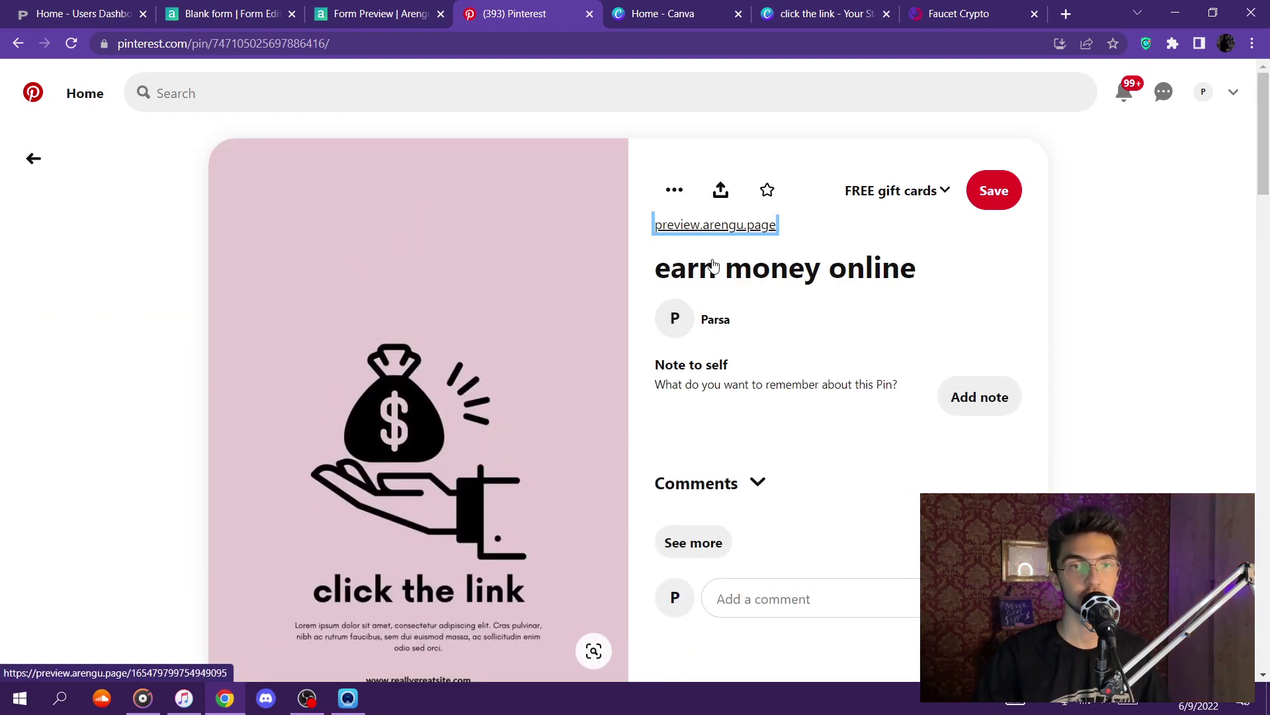
{"action": "left_click", "coordinate": [645, 278]}
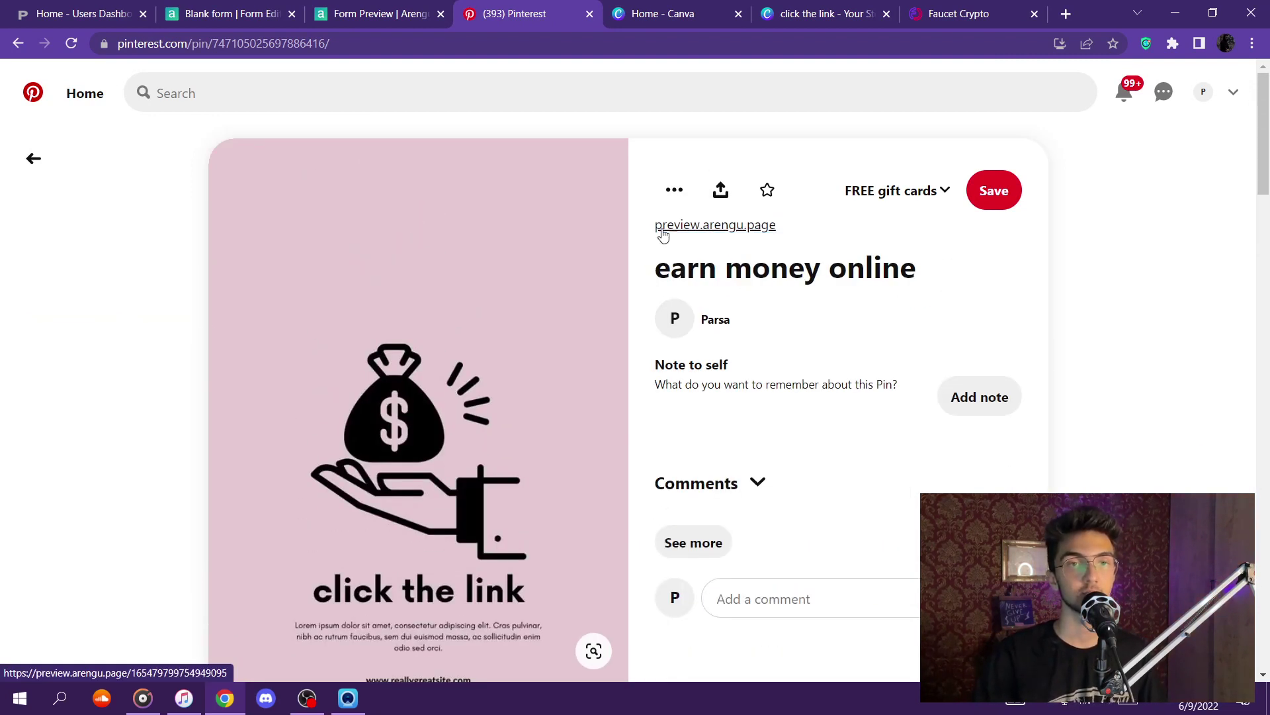
Test the form from the Pin's link with placeholder first and last names, submit through to the referral link page, and close it
{"action": "left_click", "coordinate": [722, 228]}
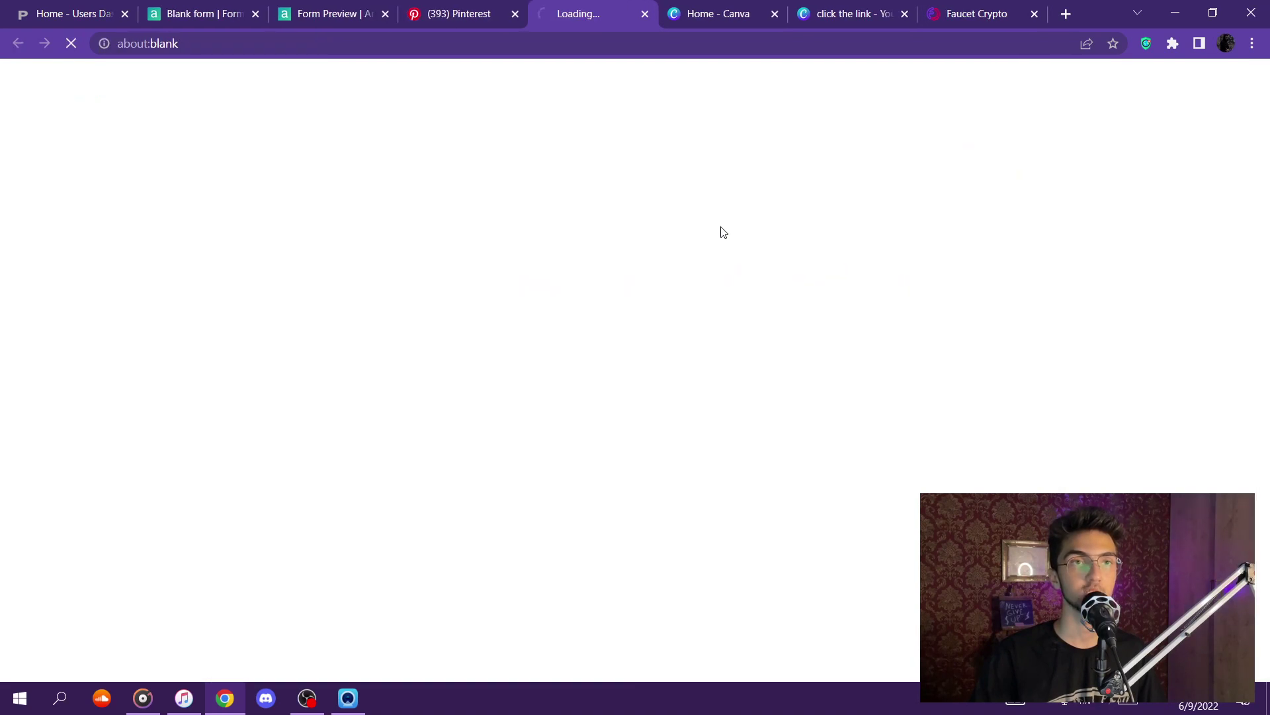
{"action": "left_click", "coordinate": [509, 161]}
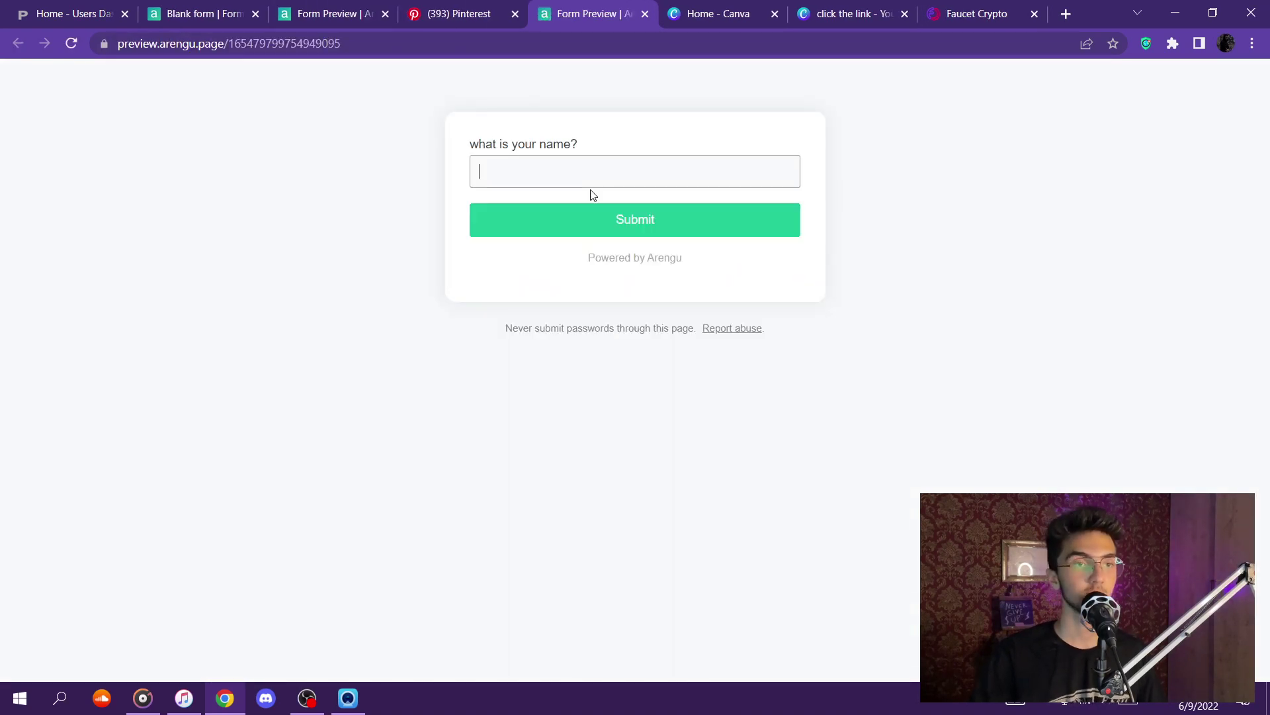
{"action": "type", "text": "tobhi"}
{"action": "left_click", "coordinate": [625, 227]}
{"action": "left_click", "coordinate": [588, 174]}
{"action": "type", "text": "dvbj"}
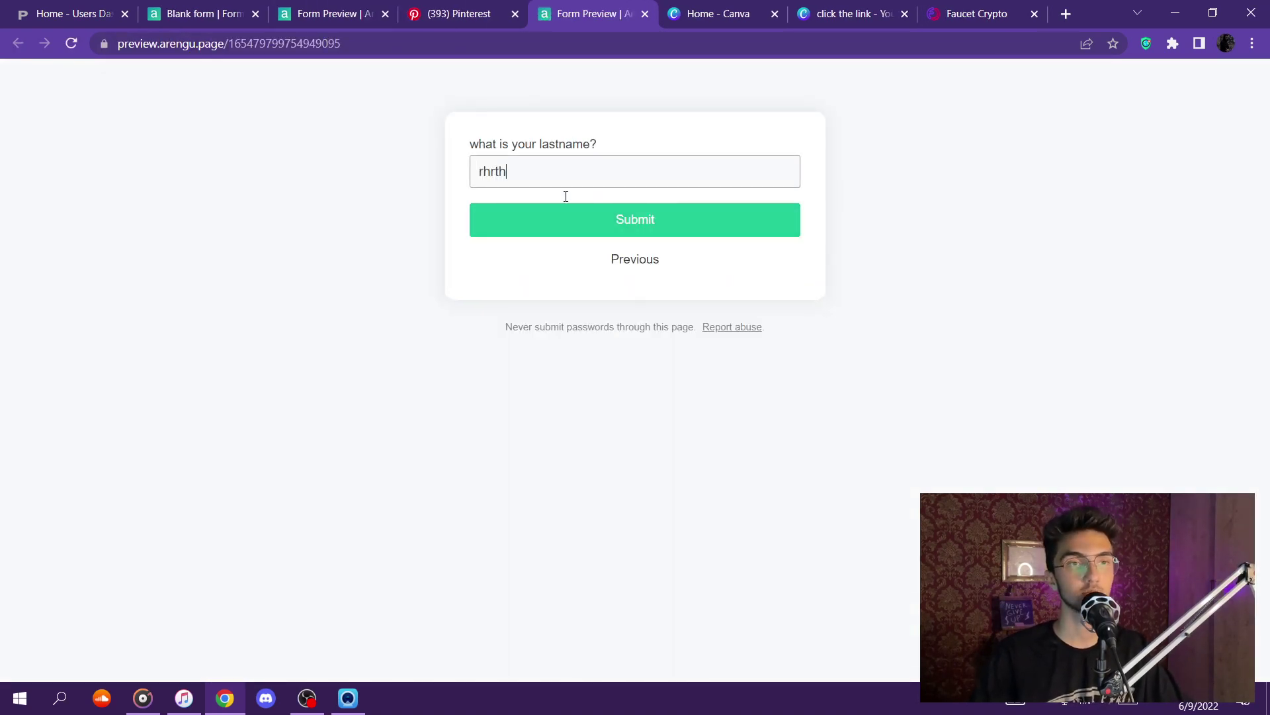
{"action": "left_click", "coordinate": [589, 224]}
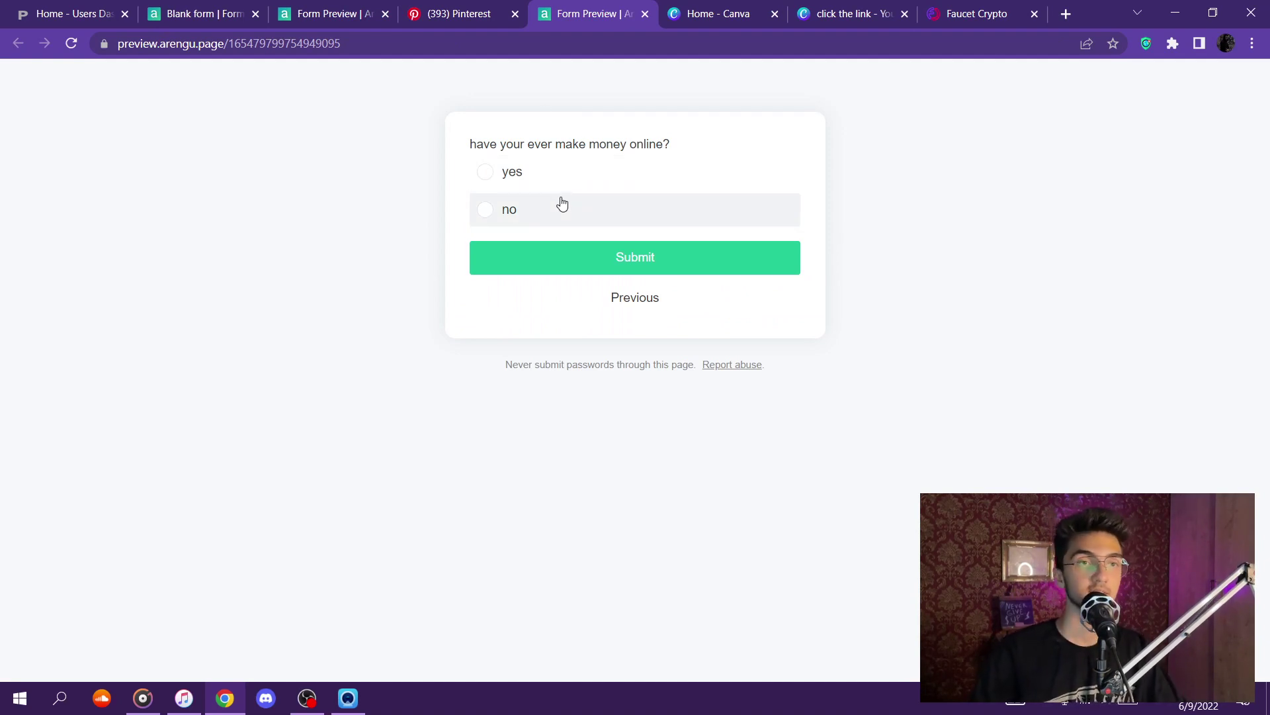
{"action": "left_click", "coordinate": [595, 264]}
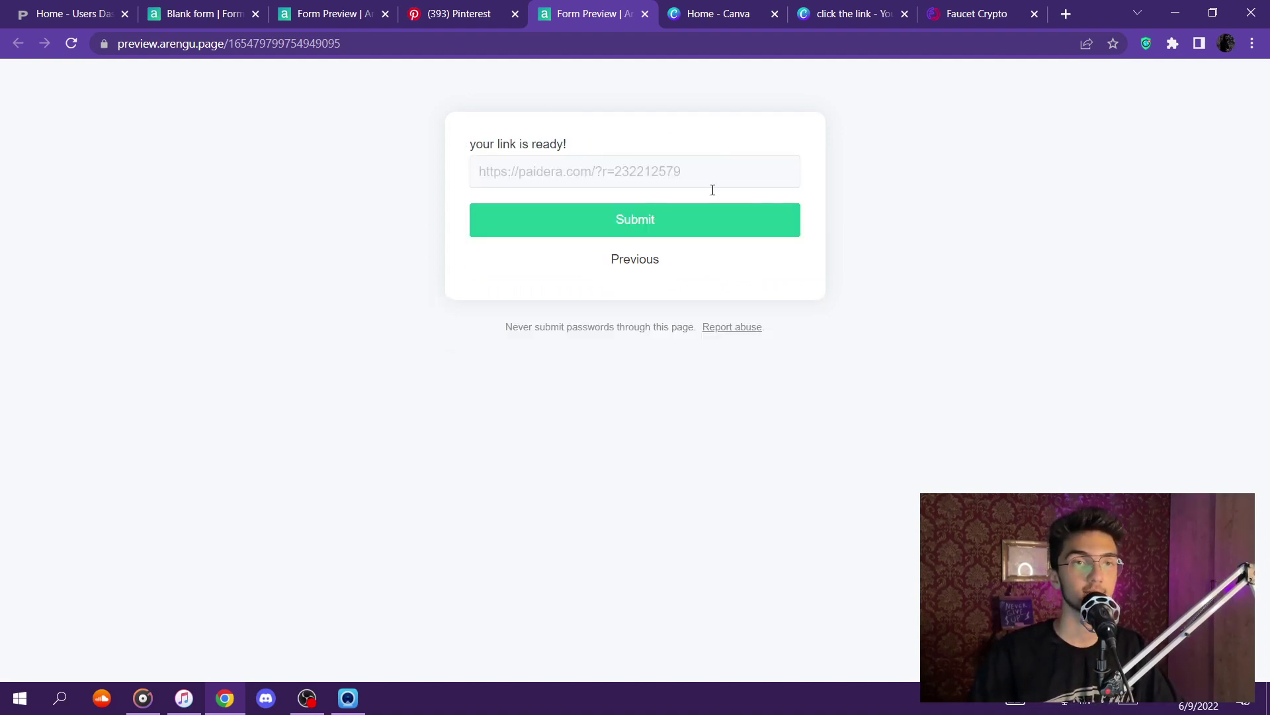
{"action": "left_click", "coordinate": [646, 13]}
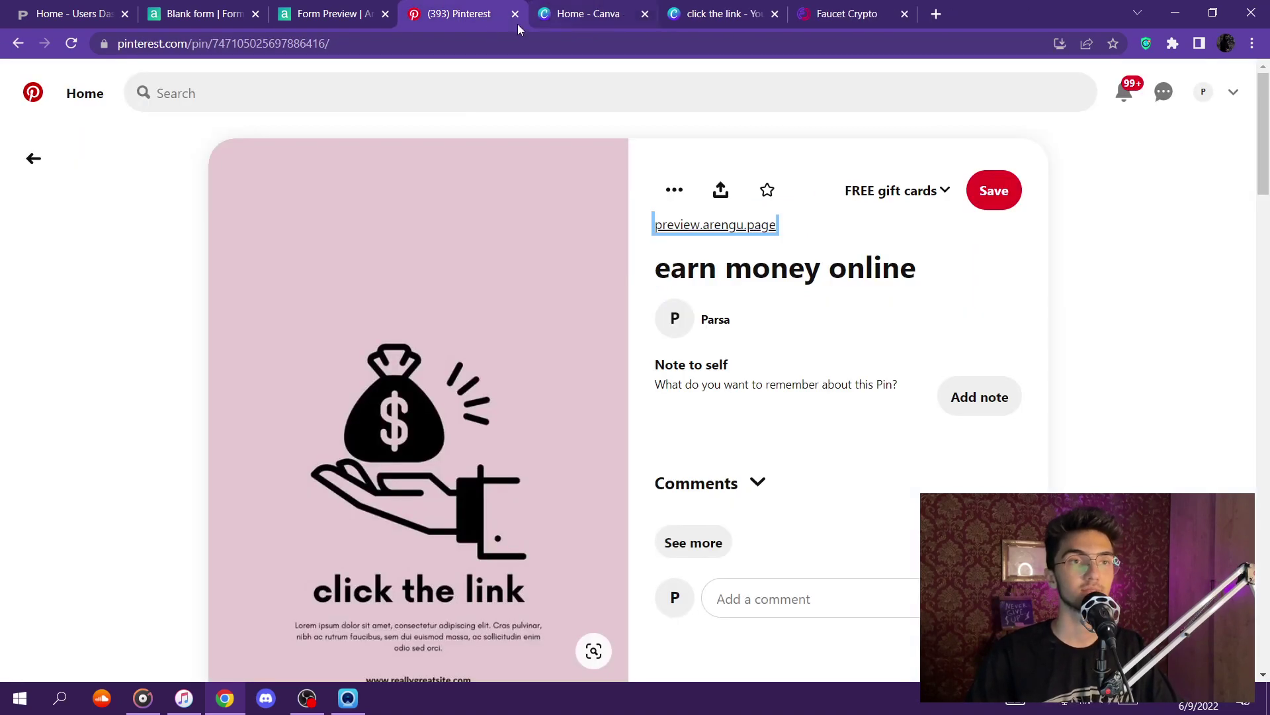
Switch to the Paidera dashboard and look over the referral link, clicks overview and available surveys
{"action": "left_click", "coordinate": [75, 21]}
{"action": "left_click", "coordinate": [633, 521]}
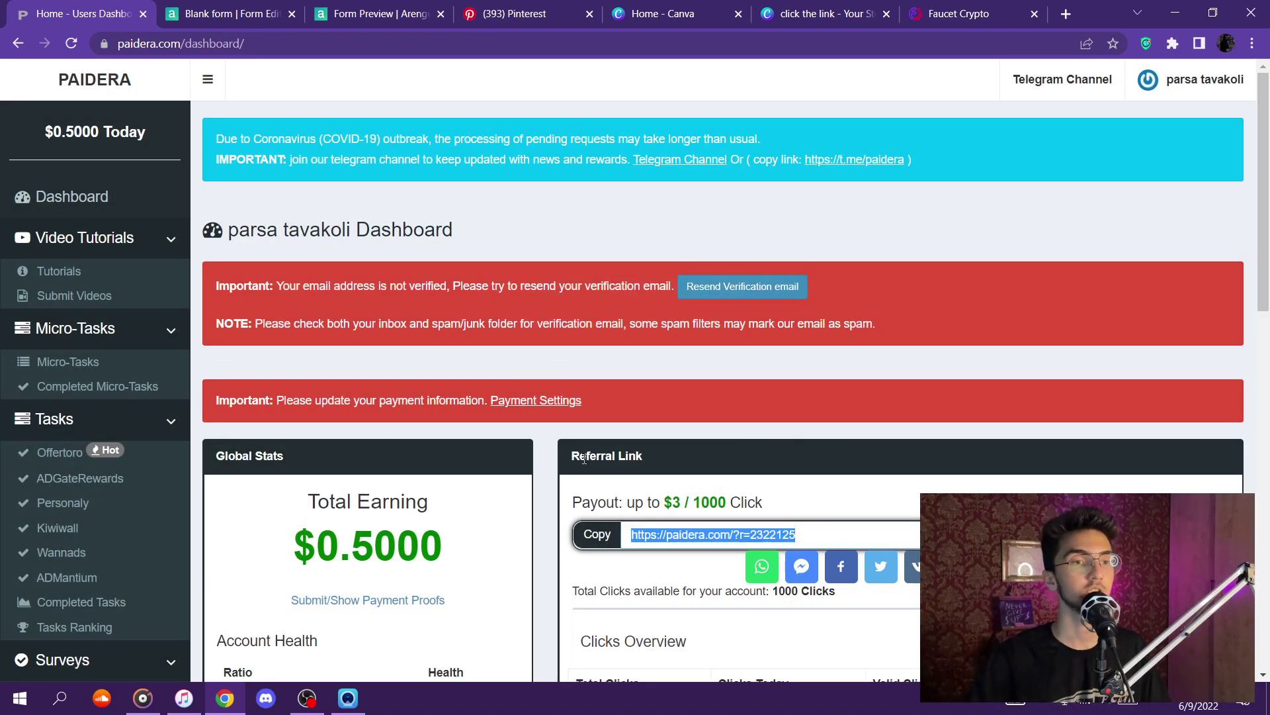
{"action": "left_click", "coordinate": [549, 461]}
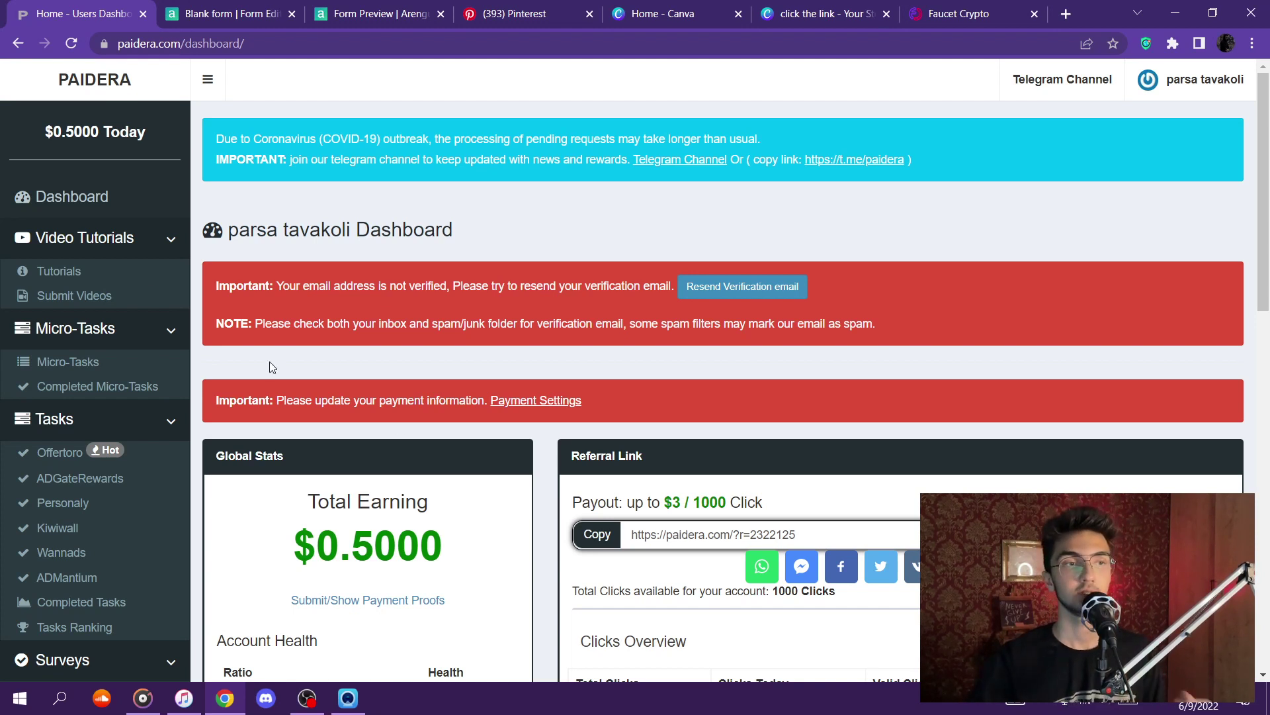
{"action": "scroll", "coordinate": [125, 387], "scroll_direction": "down", "scroll_amount": 7}
{"action": "scroll", "coordinate": [616, 383], "scroll_direction": "up", "scroll_amount": 1}
{"action": "scroll", "coordinate": [616, 383], "scroll_direction": "down", "scroll_amount": 2}
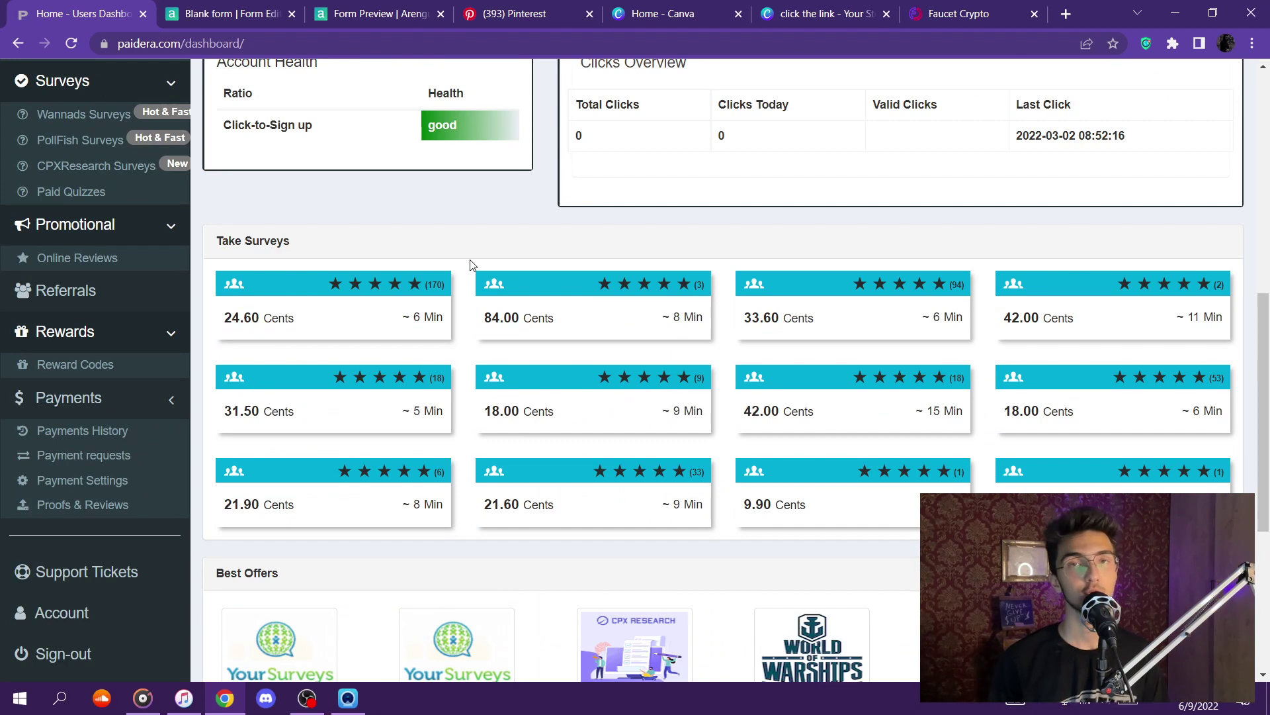
Go through Paidera's payment requests to the payment settings and set the minimum payment threshold to $20.00
{"action": "left_click", "coordinate": [73, 459]}
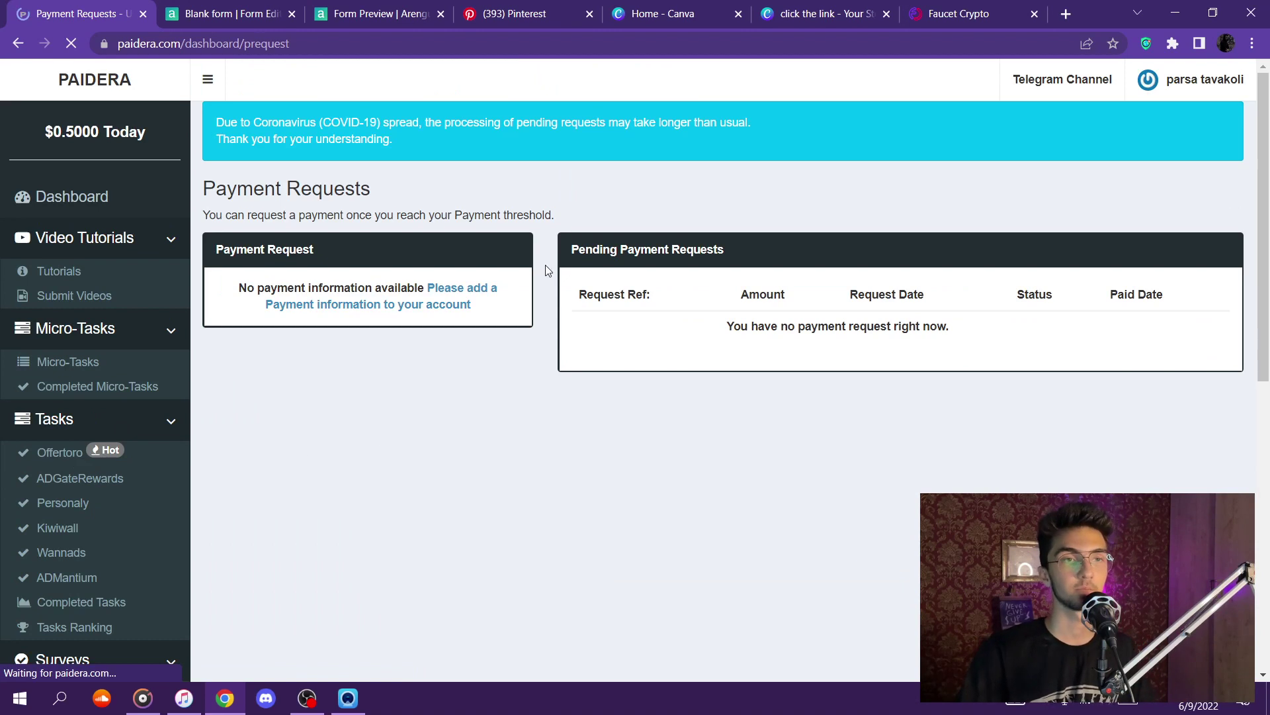
{"action": "left_click", "coordinate": [383, 304]}
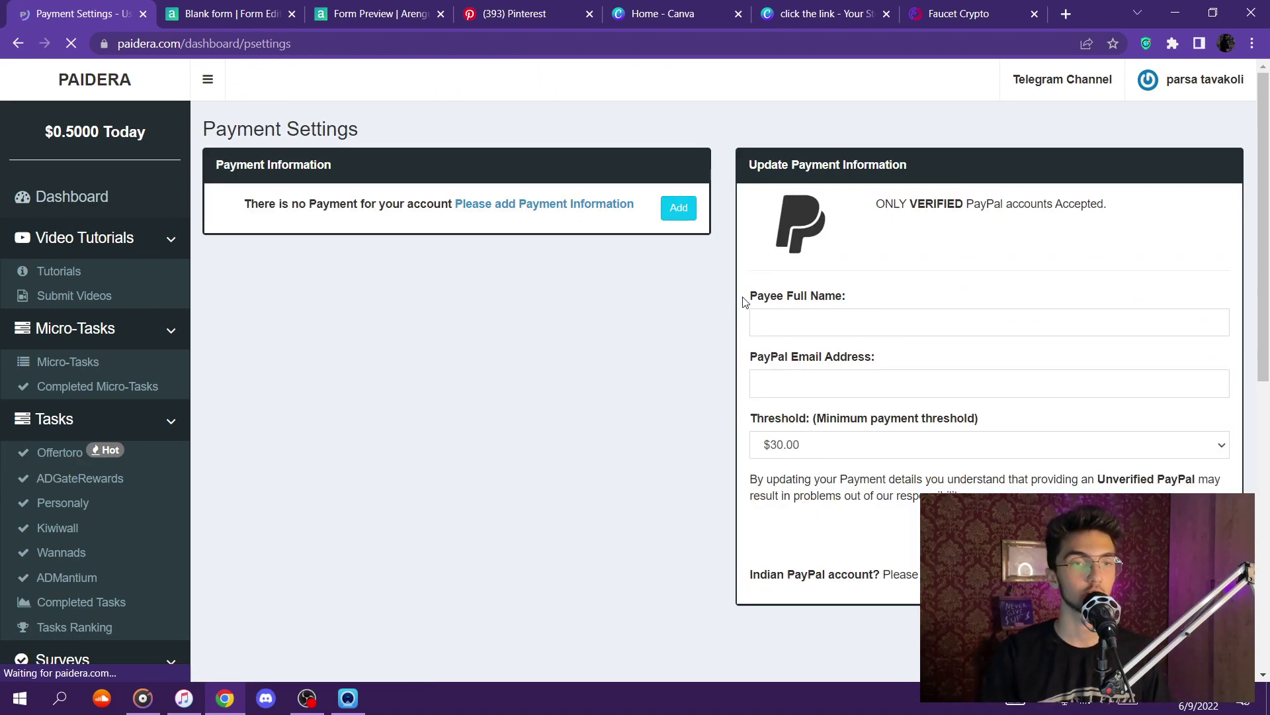
{"action": "left_click", "coordinate": [839, 322]}
{"action": "left_click", "coordinate": [819, 377]}
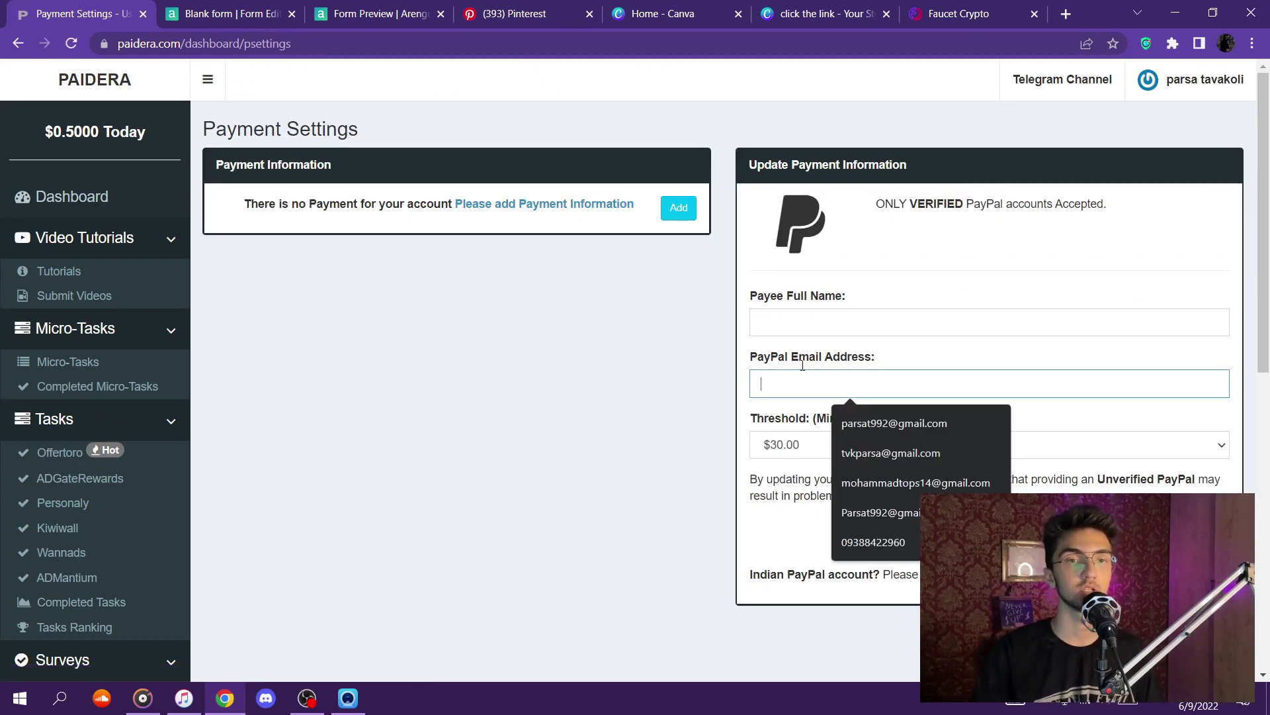
{"action": "left_click", "coordinate": [843, 445]}
{"action": "left_click", "coordinate": [821, 463]}
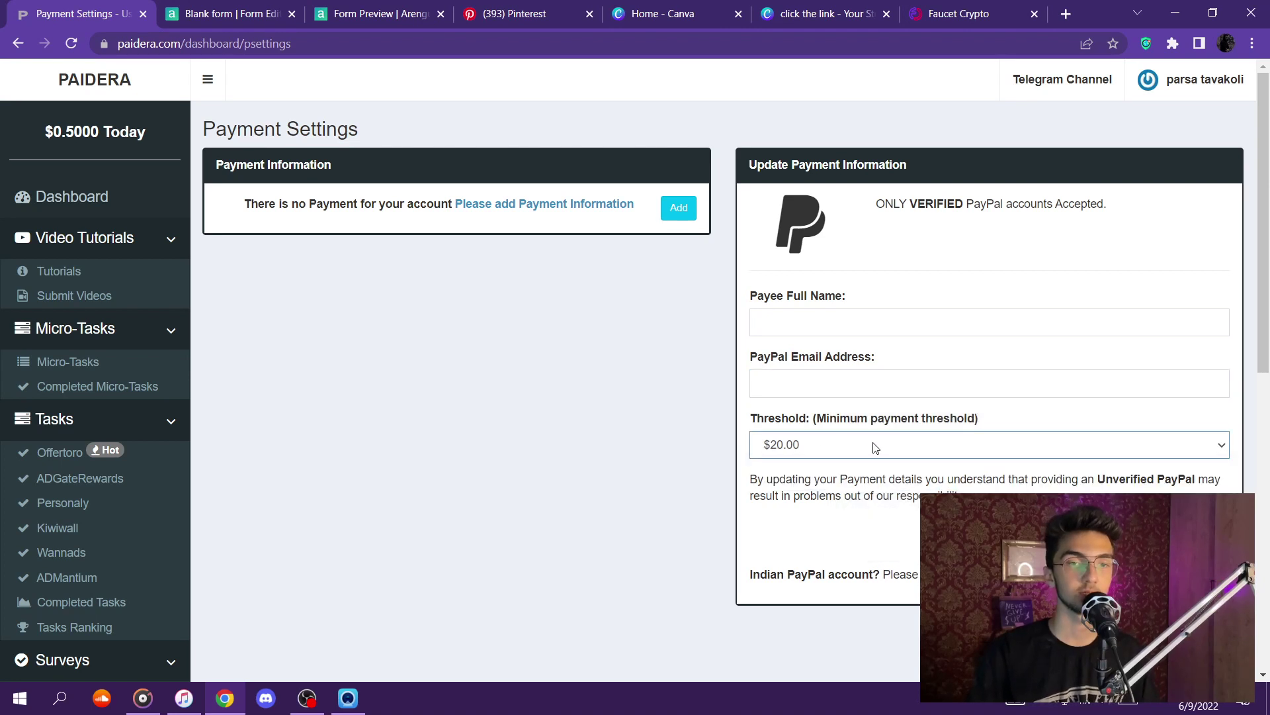